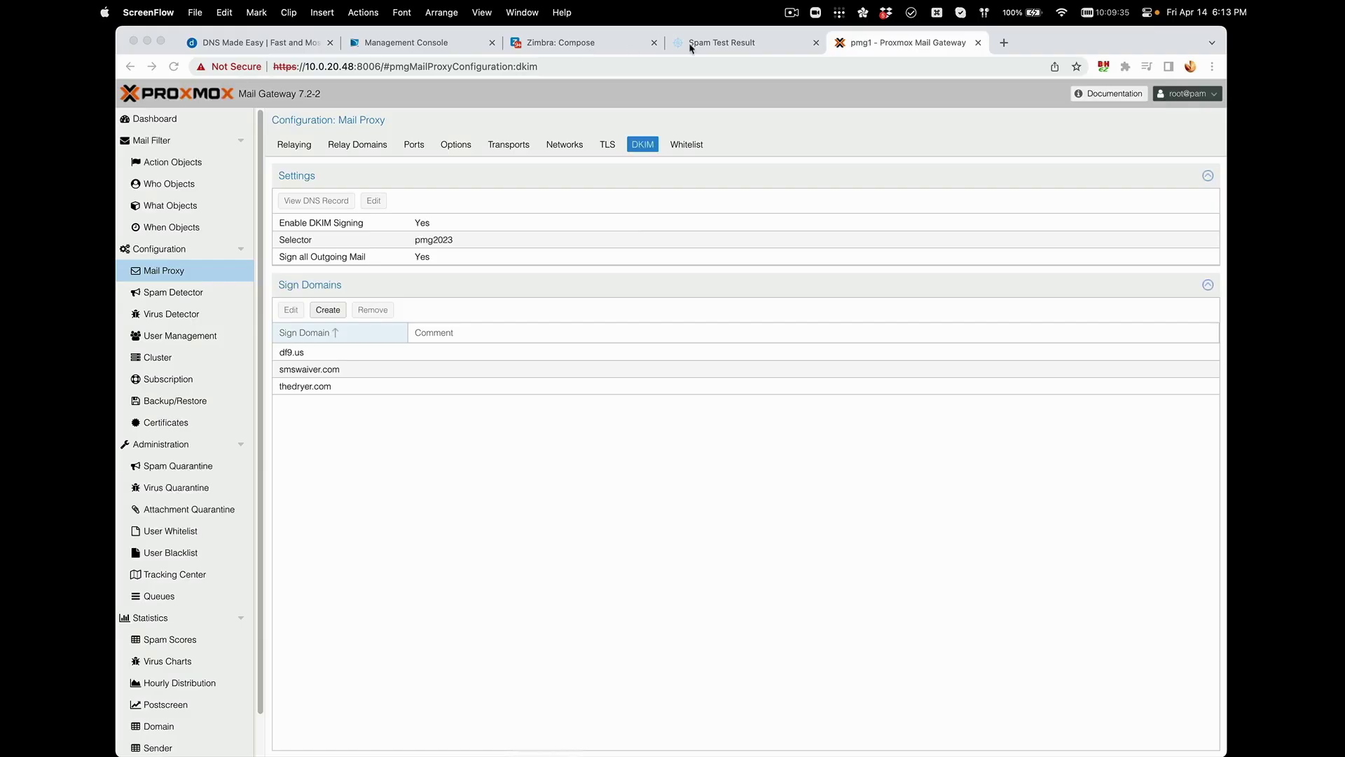
Compare the DKIM signing settings on version 7.2-2 with the 10/10 mail-tester result and the Zimbra mailbox.
{"action": "left_click", "coordinate": [691, 48]}
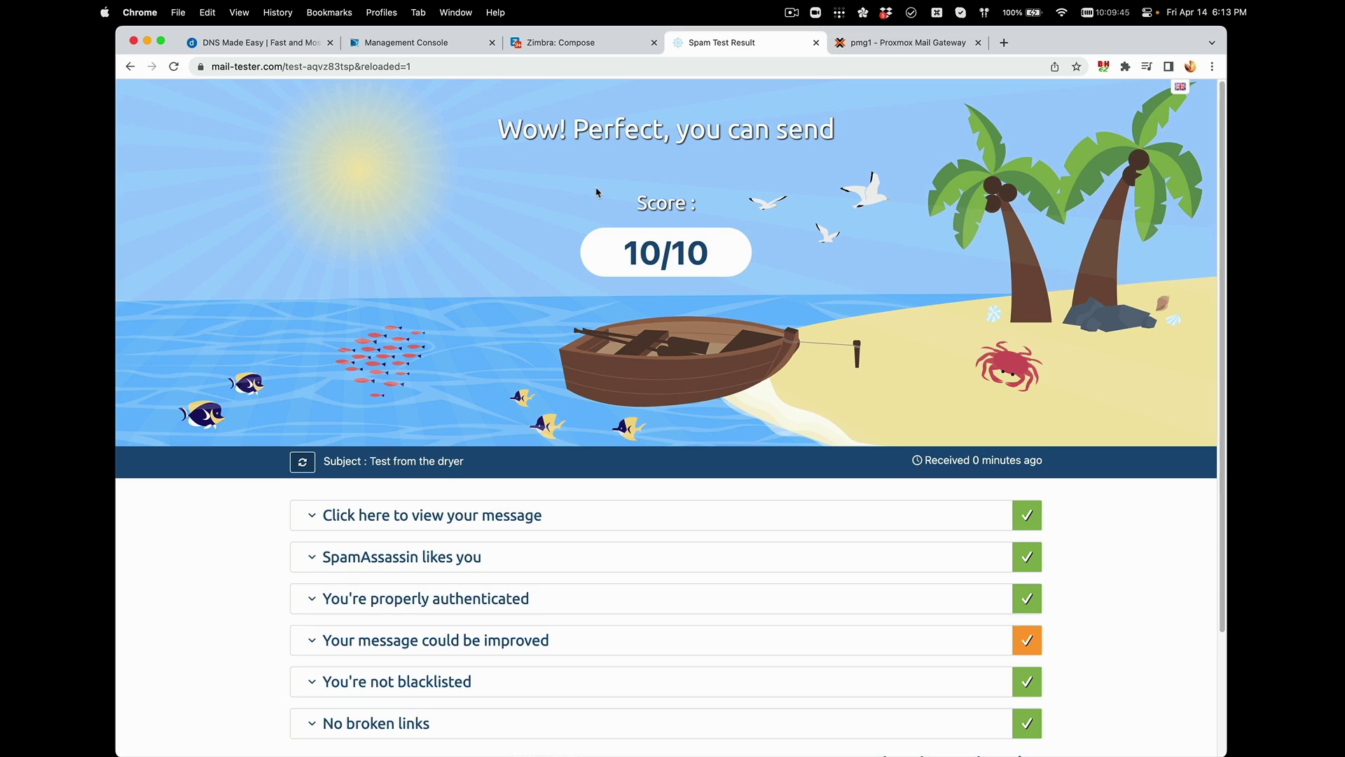
{"action": "left_click", "coordinate": [858, 48]}
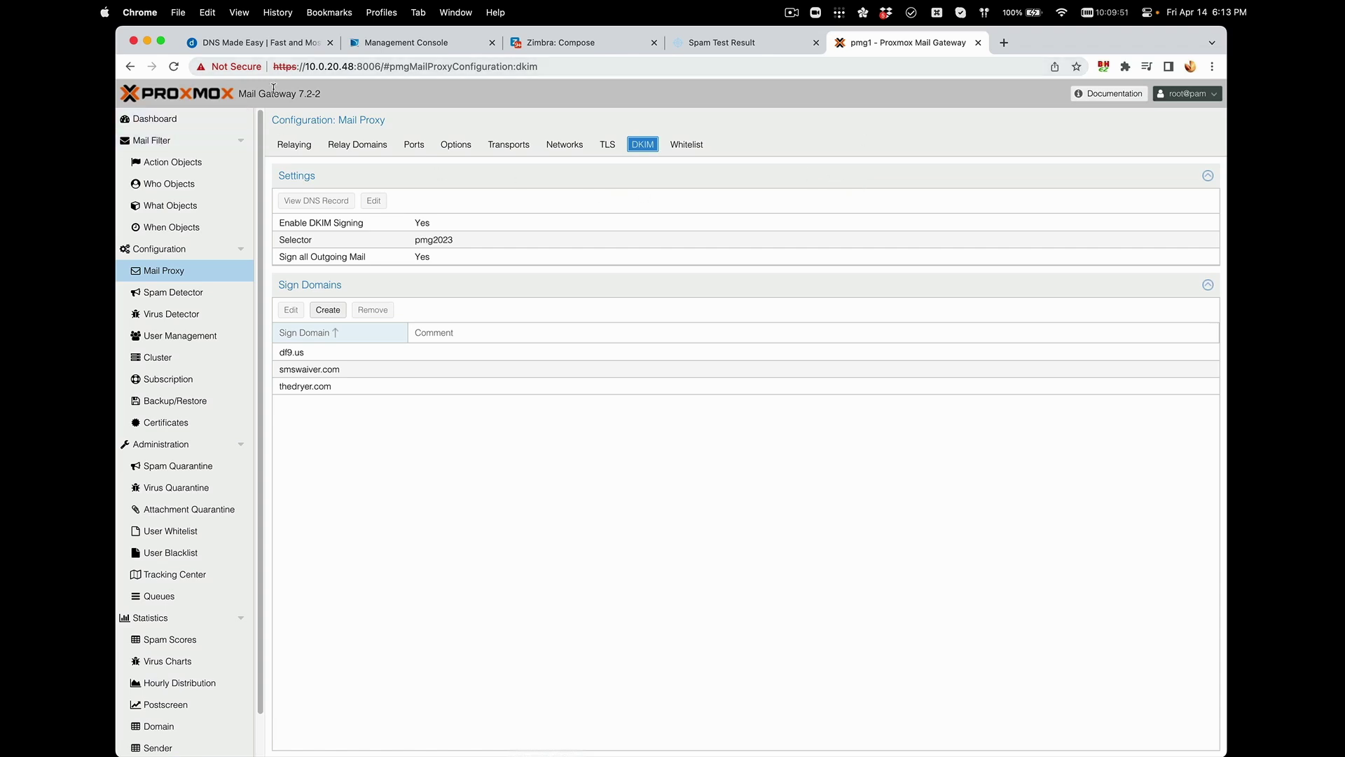
{"action": "left_click_drag", "start_coordinate": [296, 93], "coordinate": [327, 107]}
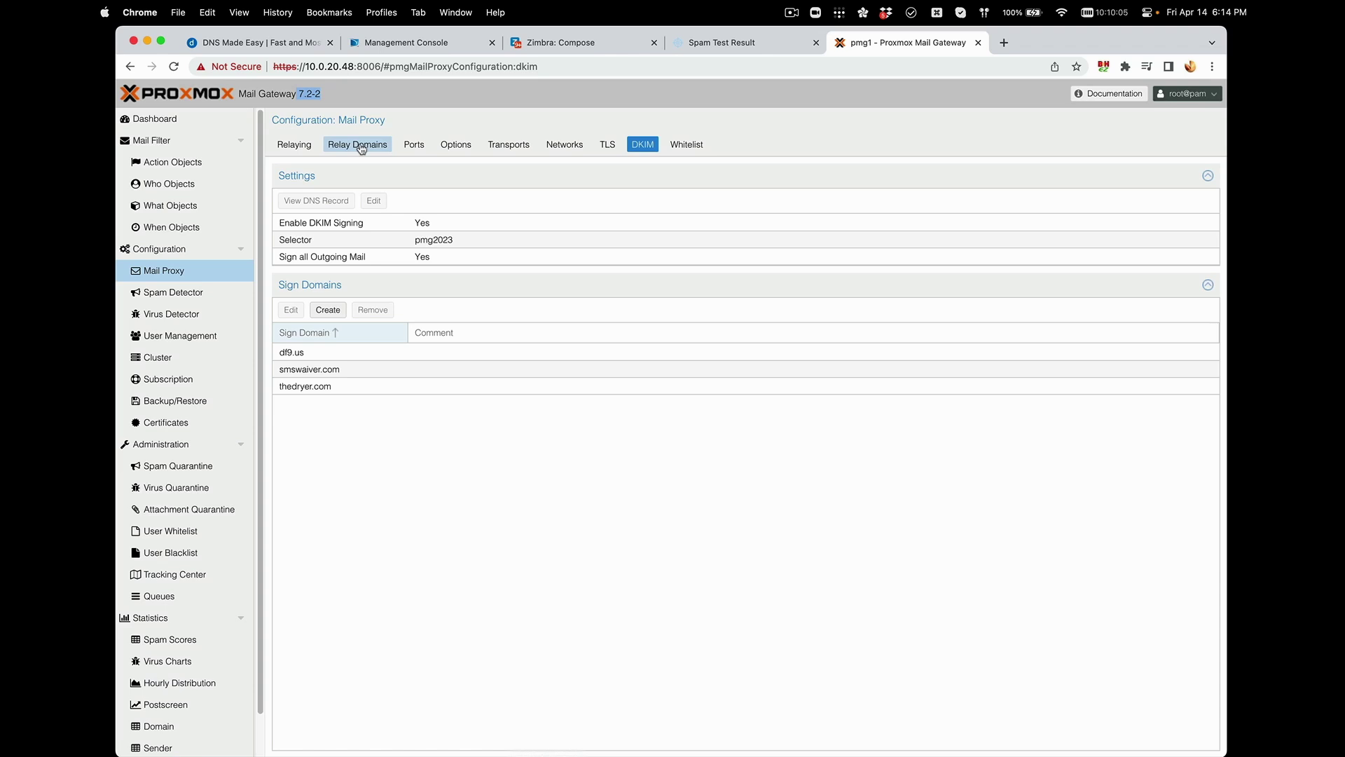
{"action": "left_click", "coordinate": [550, 45]}
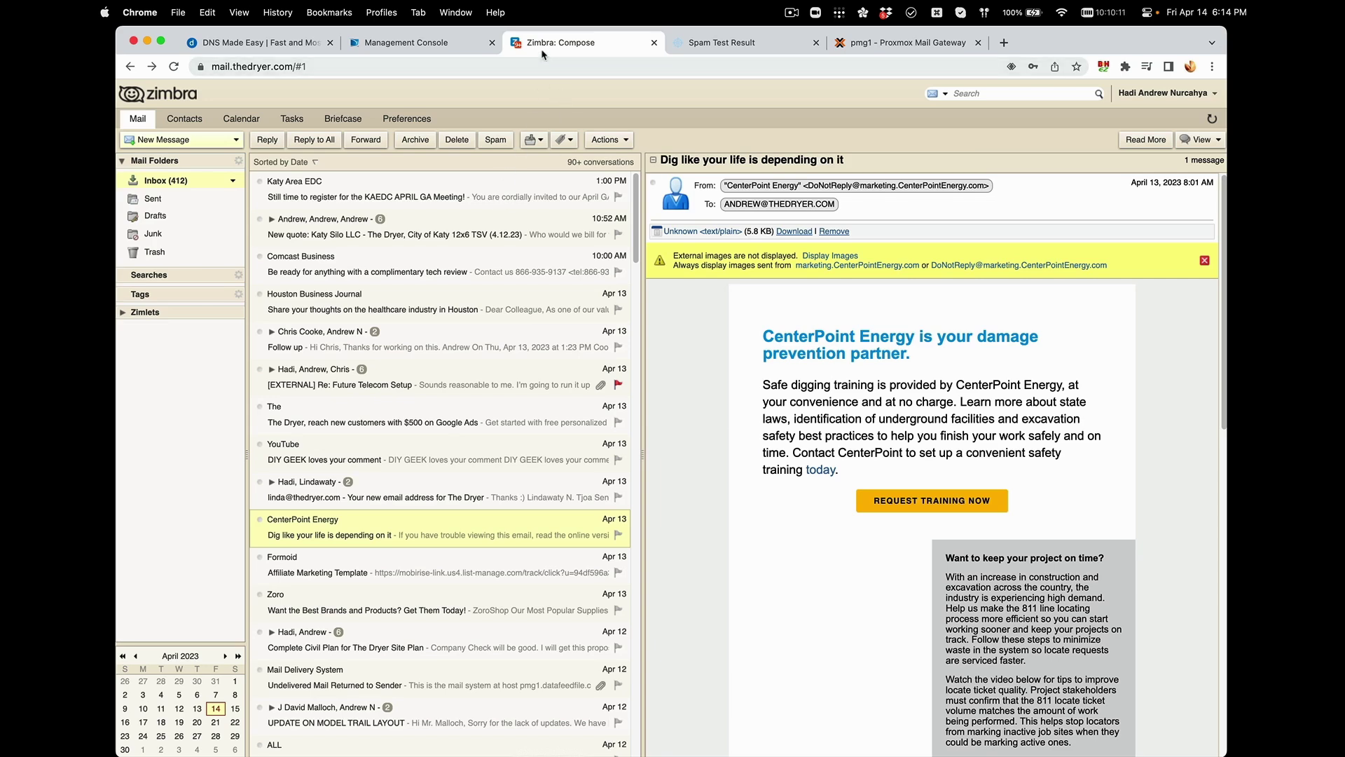
{"action": "left_click", "coordinate": [886, 44]}
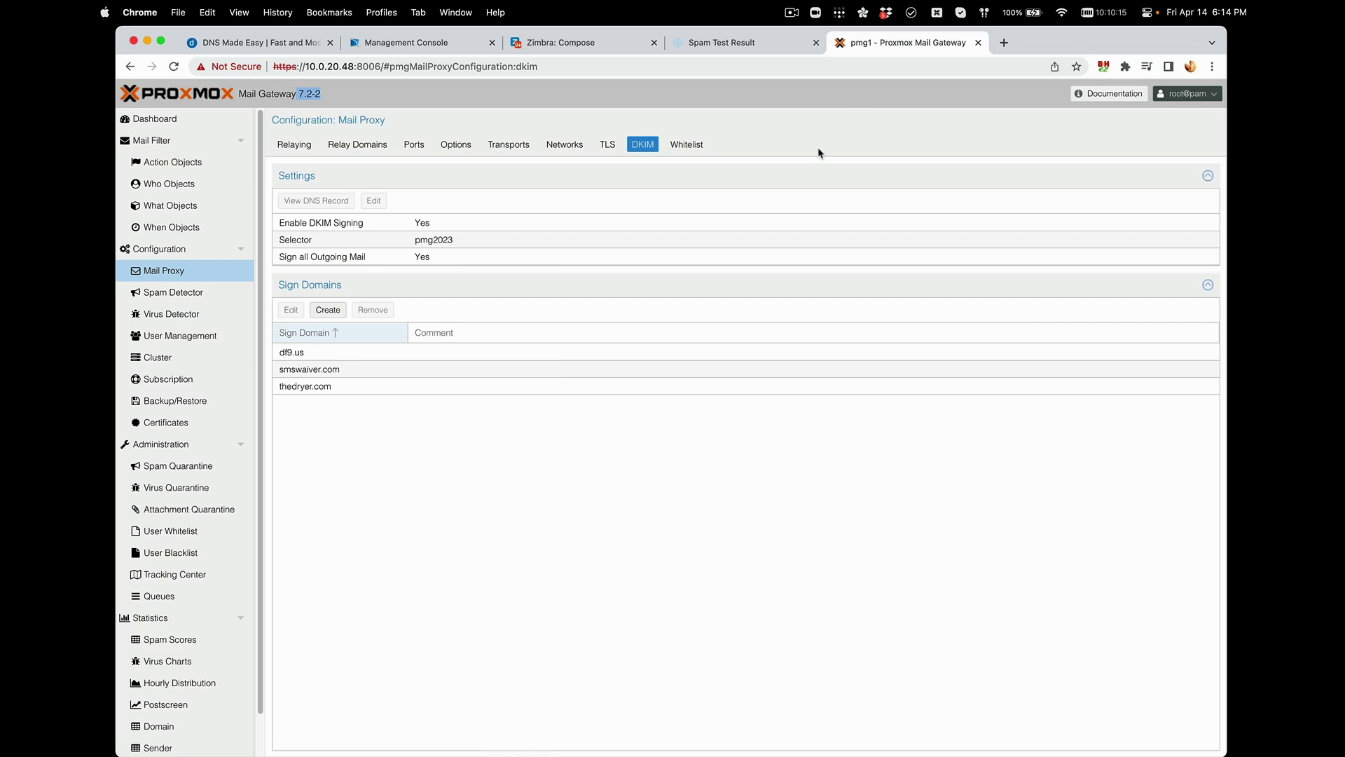
Recheck the 10/10 score, then show Relaying: port 25, protocol smtp, no default relay or smarthost.
{"action": "left_click", "coordinate": [517, 39]}
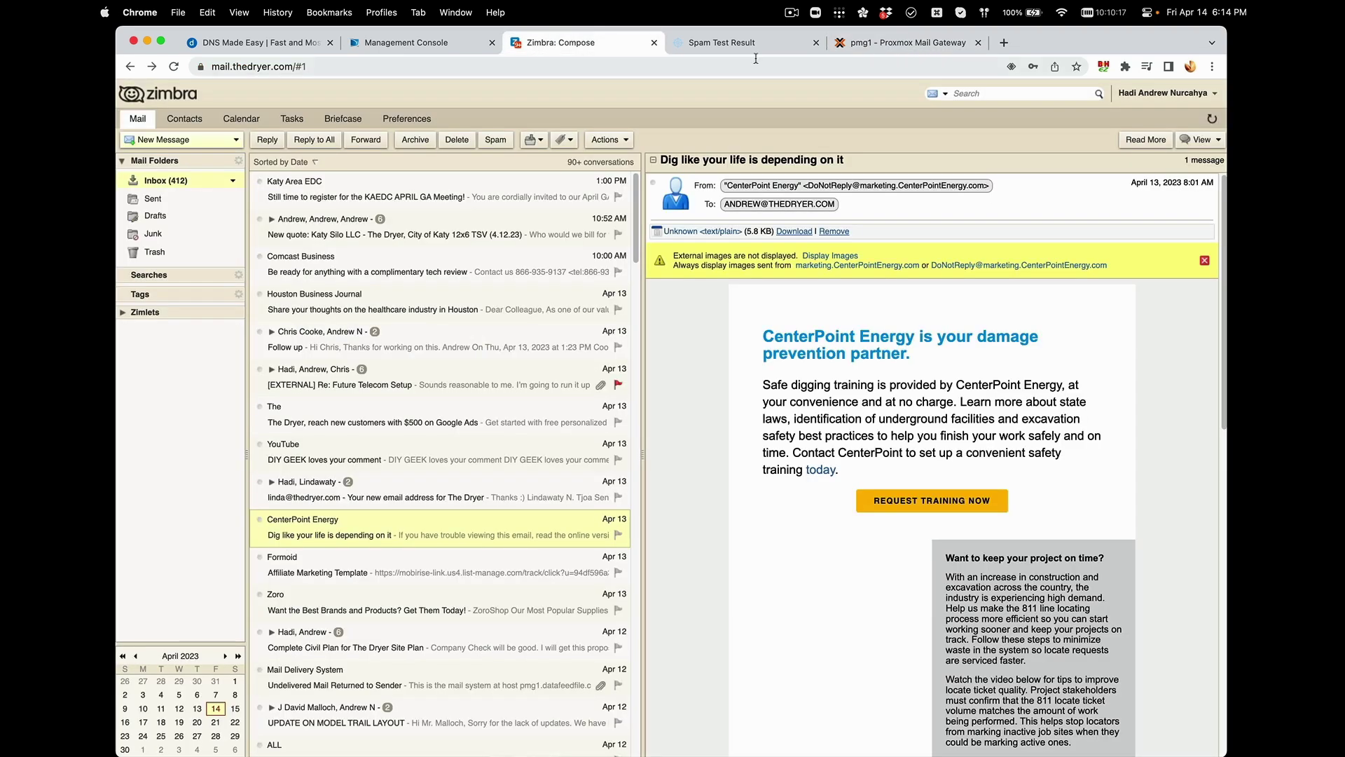
{"action": "left_click", "coordinate": [887, 44]}
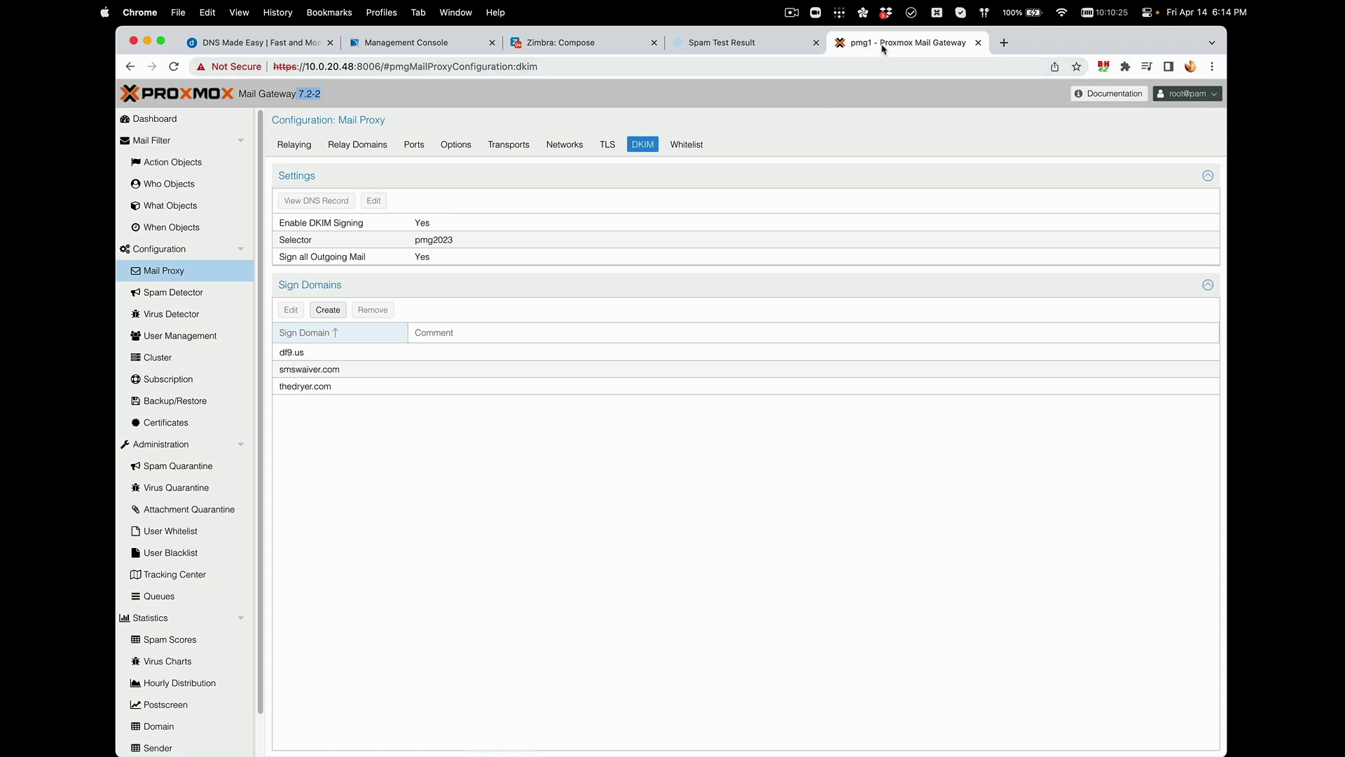
{"action": "left_click", "coordinate": [736, 44]}
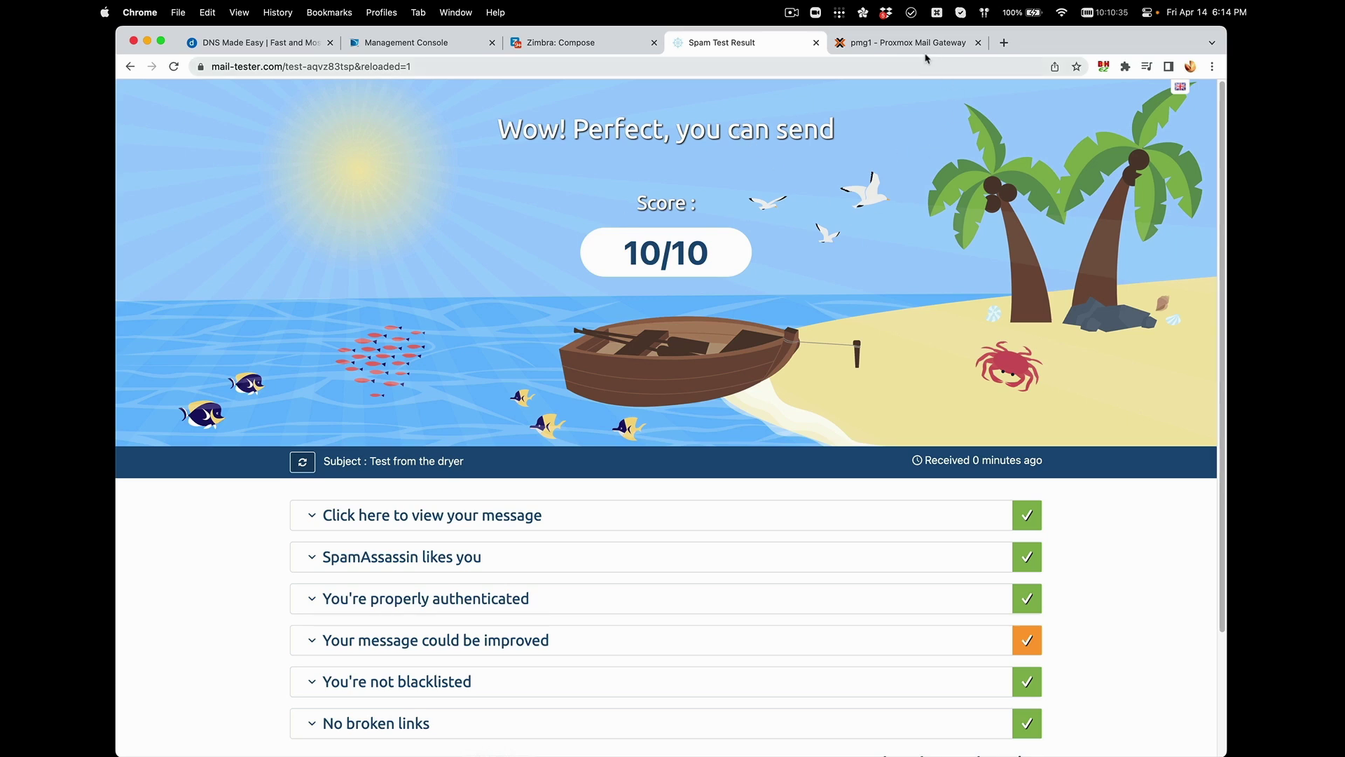
{"action": "left_click", "coordinate": [889, 46]}
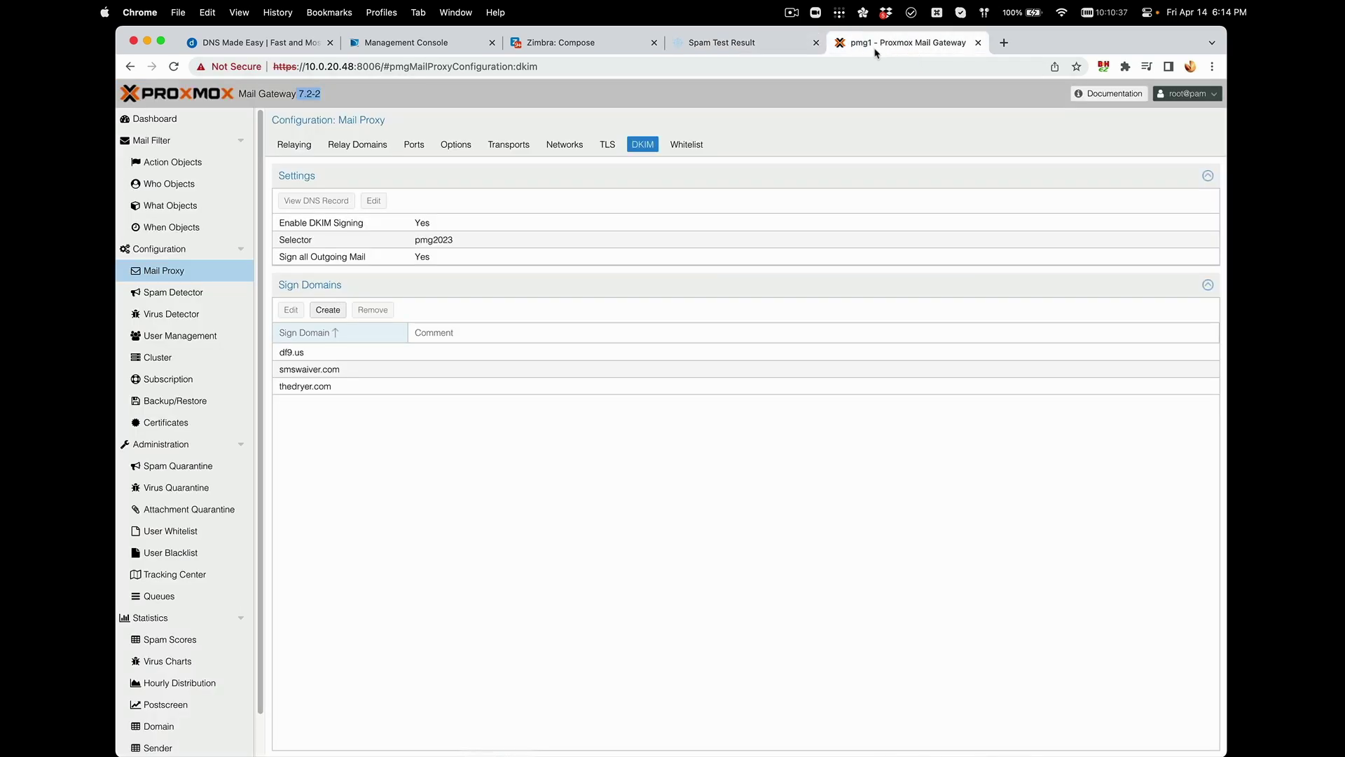
{"action": "left_click", "coordinate": [735, 49]}
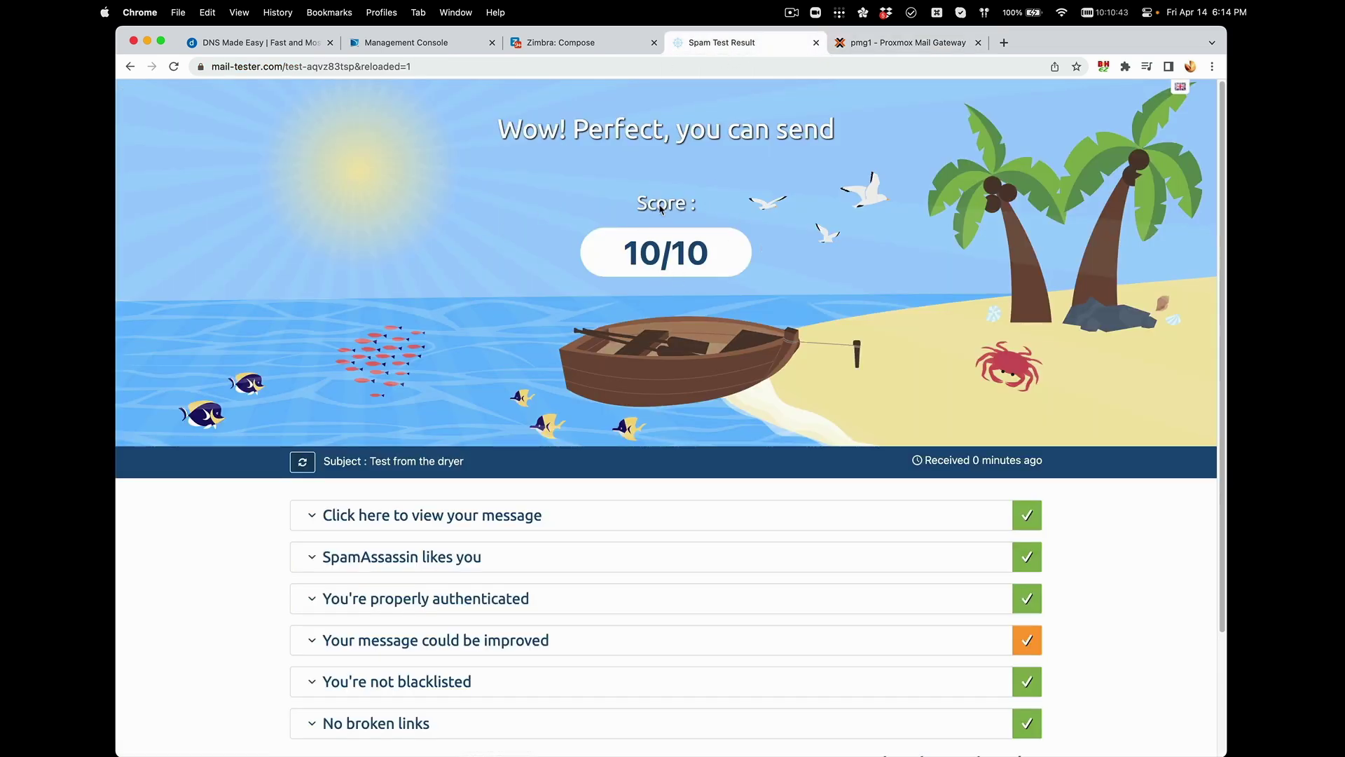
{"action": "left_click", "coordinate": [869, 45]}
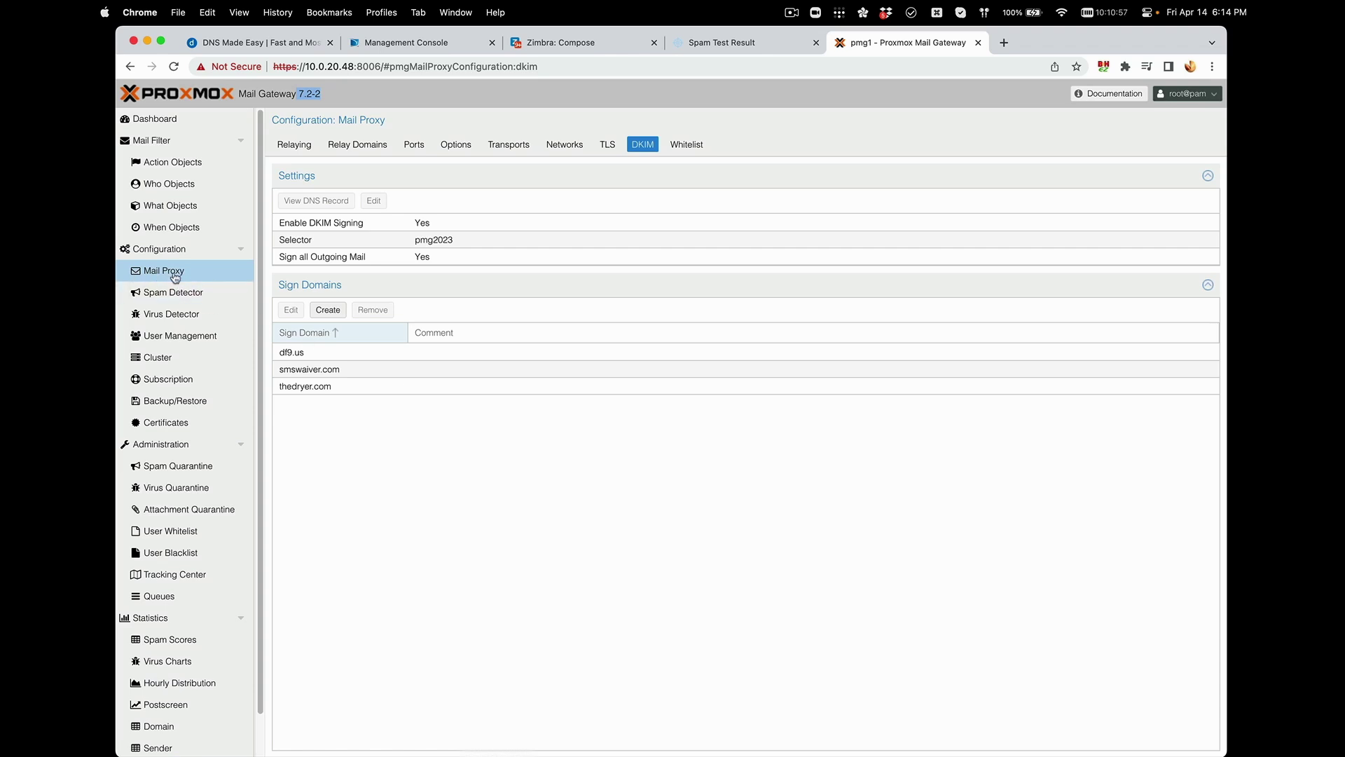
{"action": "left_click", "coordinate": [303, 150]}
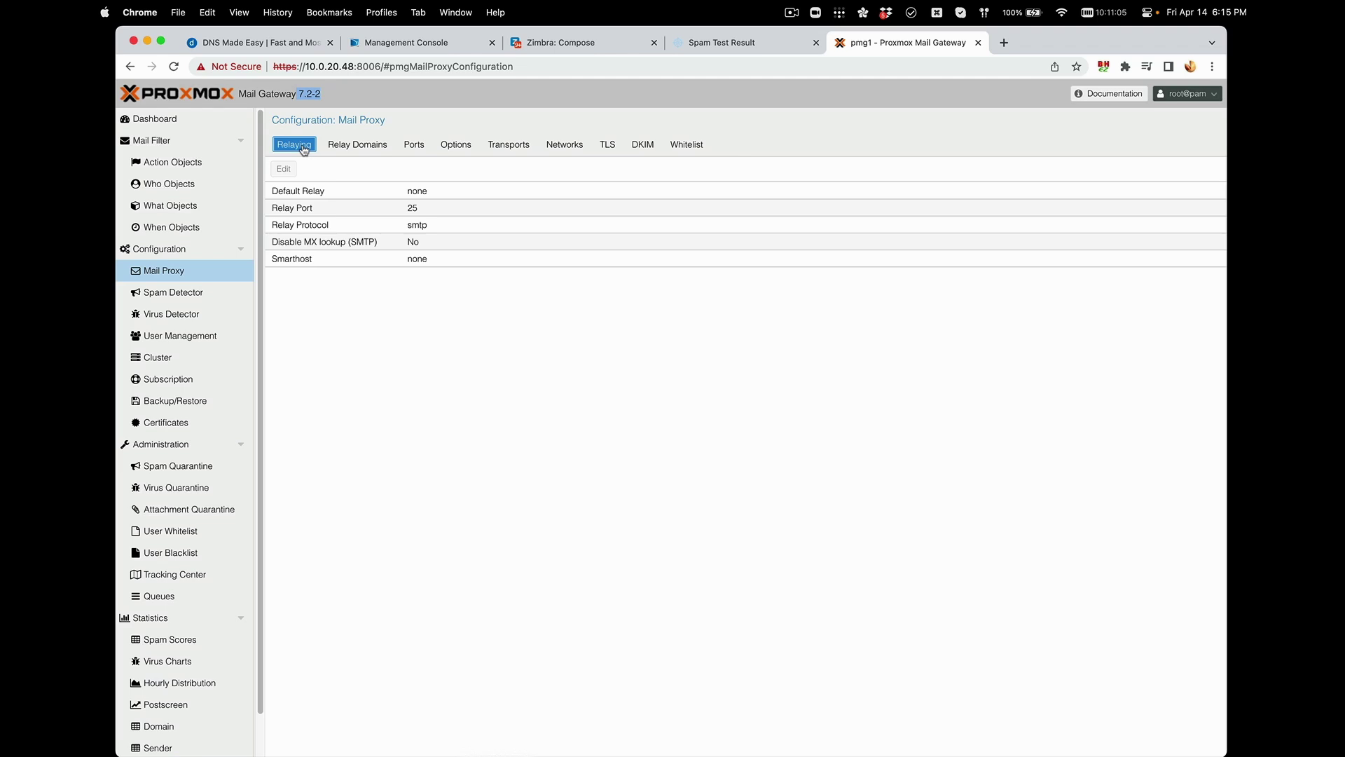
List relay domains df9.us, smswaiver.com and thedryer.com, then display the SMTP ports 25 and 26.
{"action": "left_click", "coordinate": [346, 155]}
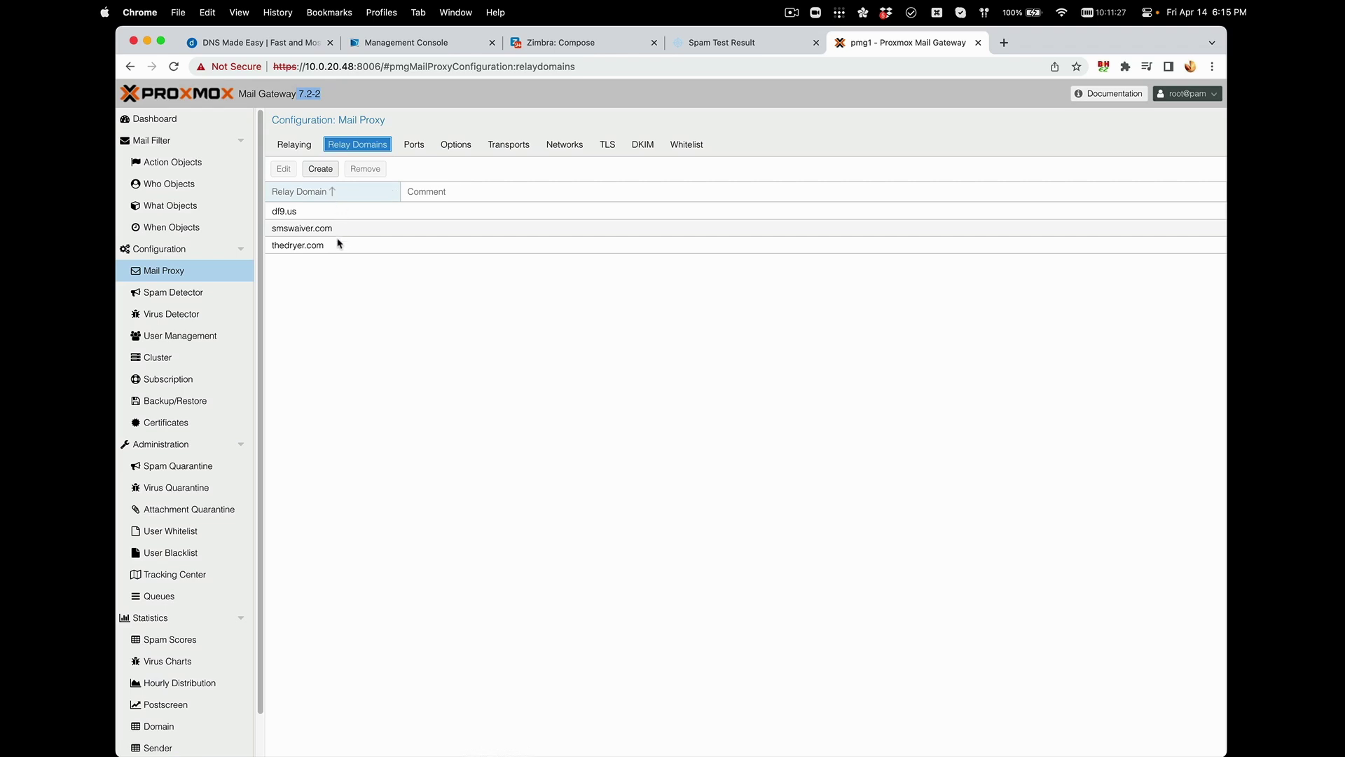
{"action": "key", "text": "Tab"}
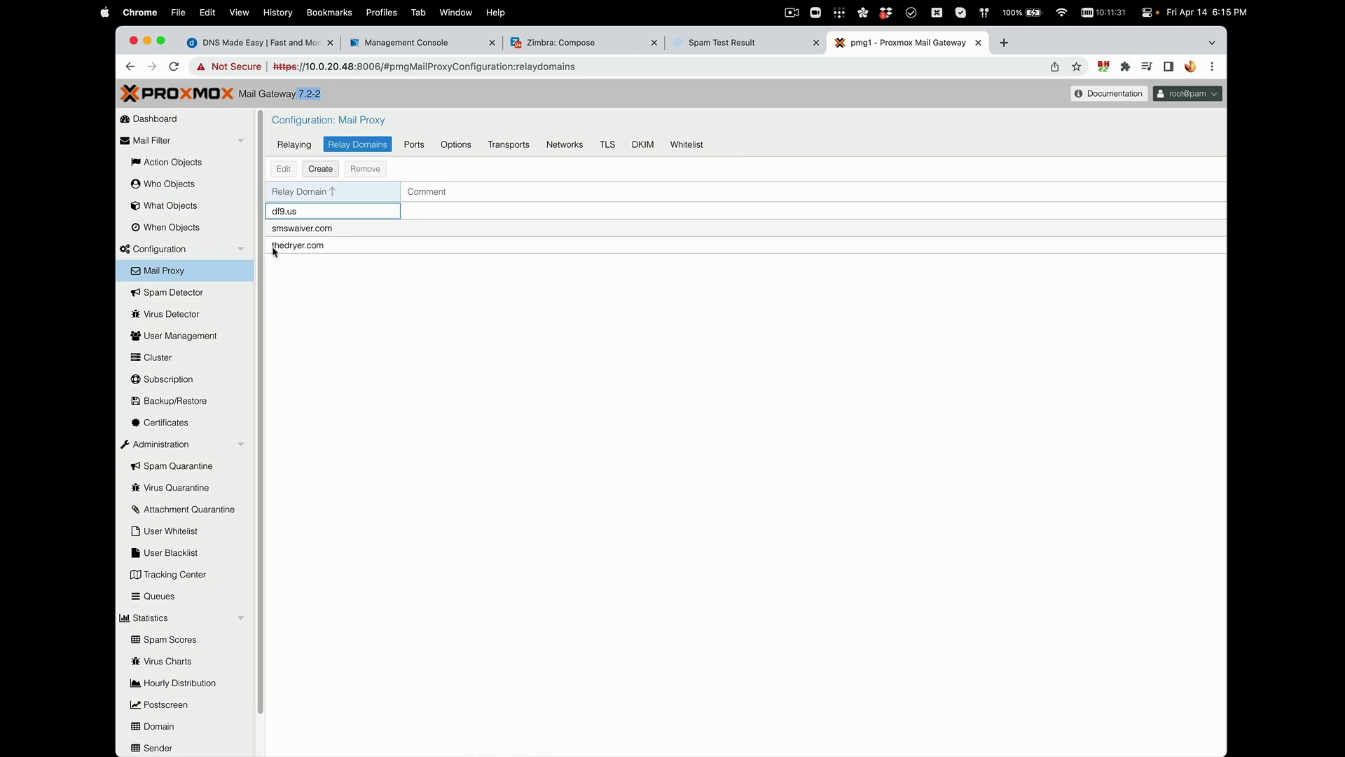
{"action": "left_click", "coordinate": [414, 145]}
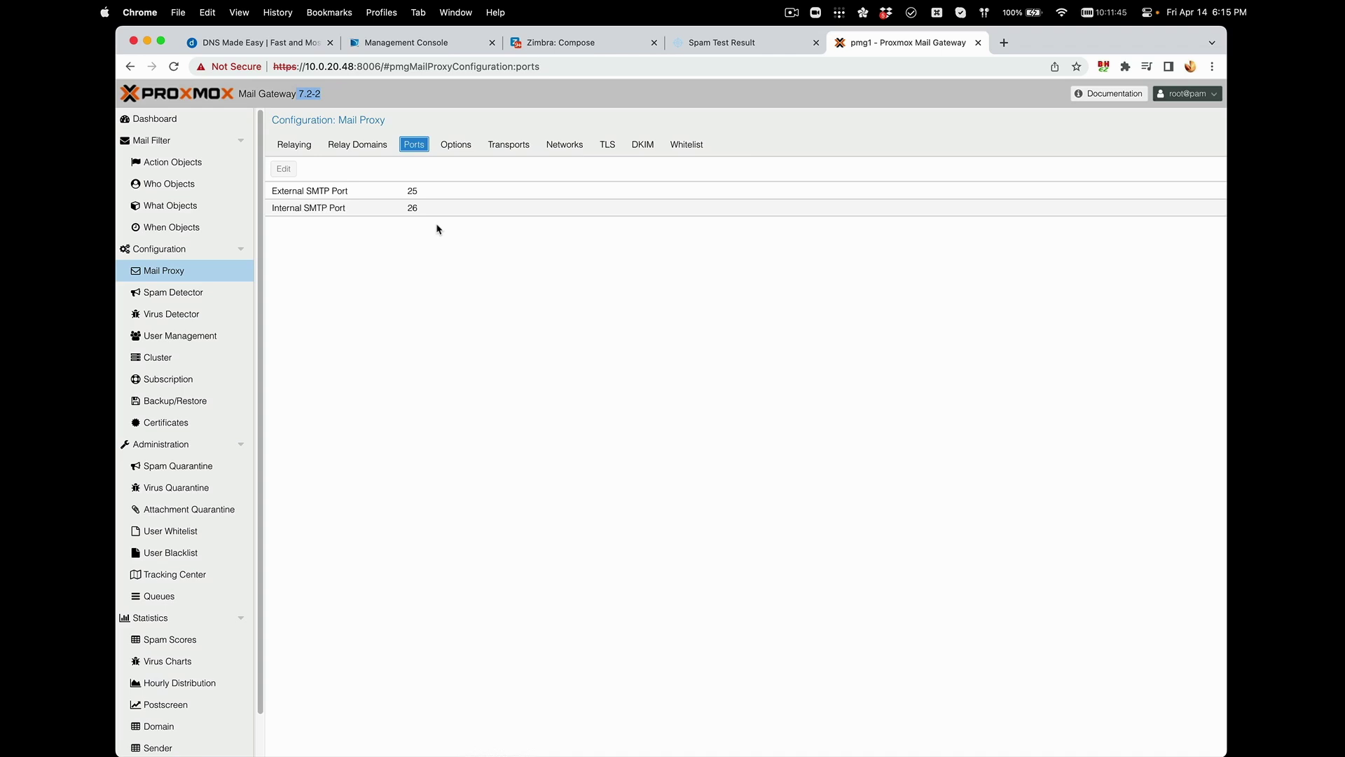
Check Internal SMTP Port 26 beside external 25, then view options like 10485760-byte message size.
{"action": "left_click", "coordinate": [413, 208]}
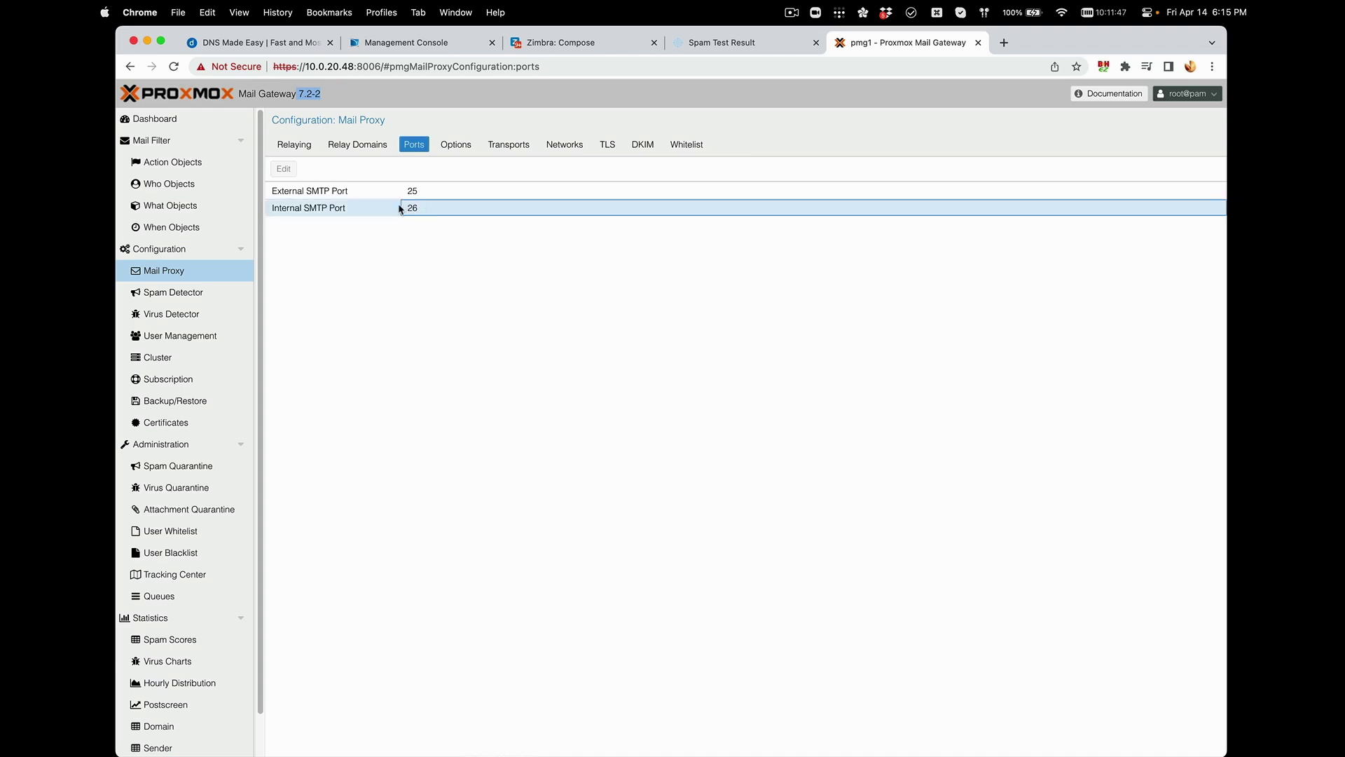
{"action": "left_click", "coordinate": [350, 208]}
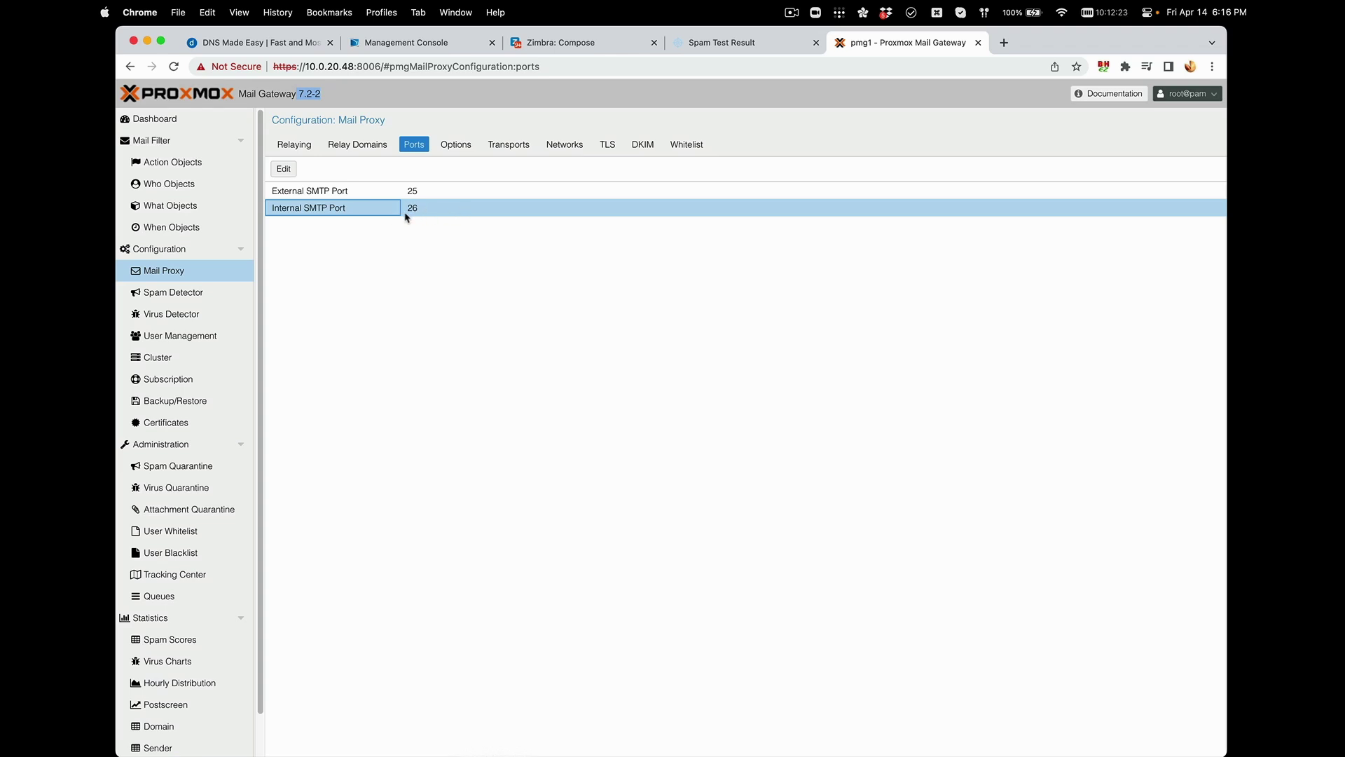
{"action": "left_click", "coordinate": [456, 144]}
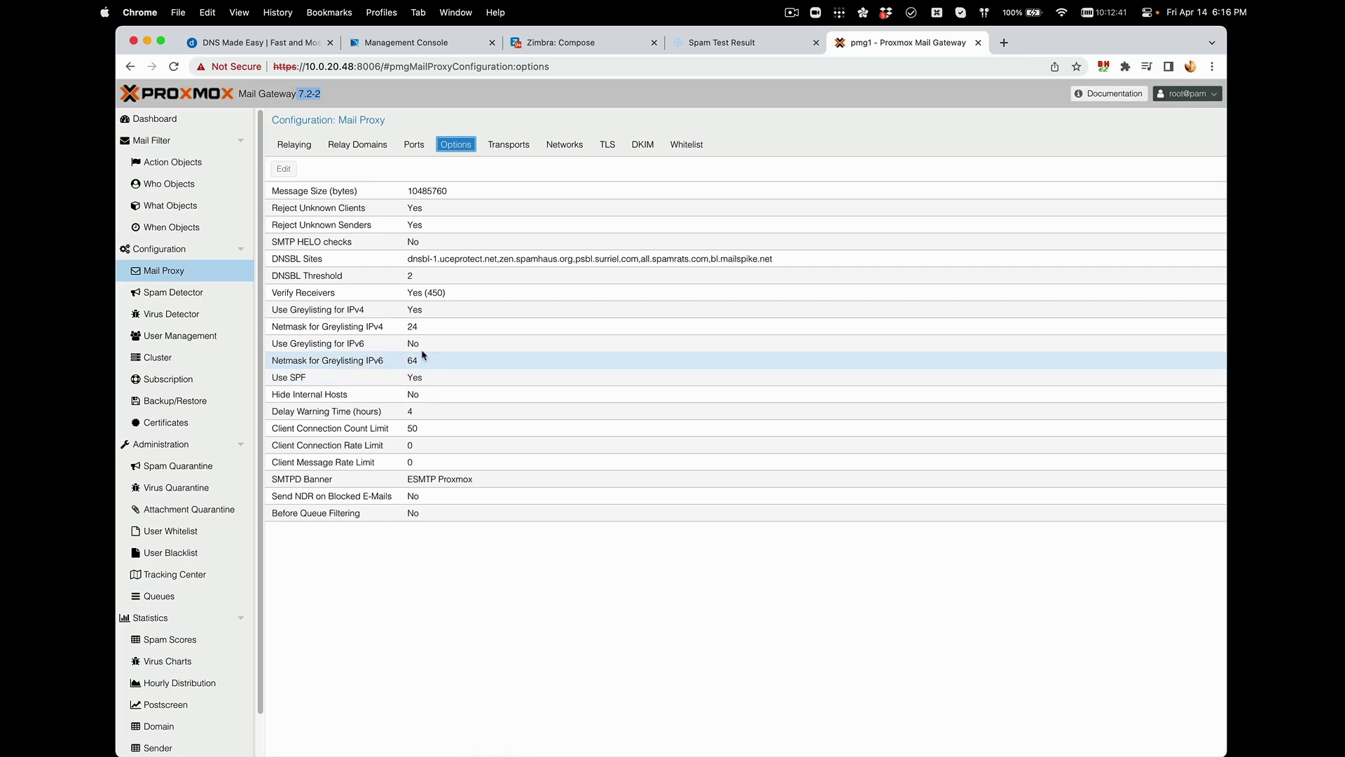
Confirm the DNSBL Sites and Use SPF Yes, then view transports routing all three domains to 10.0.20.49.
{"action": "left_click", "coordinate": [450, 260]}
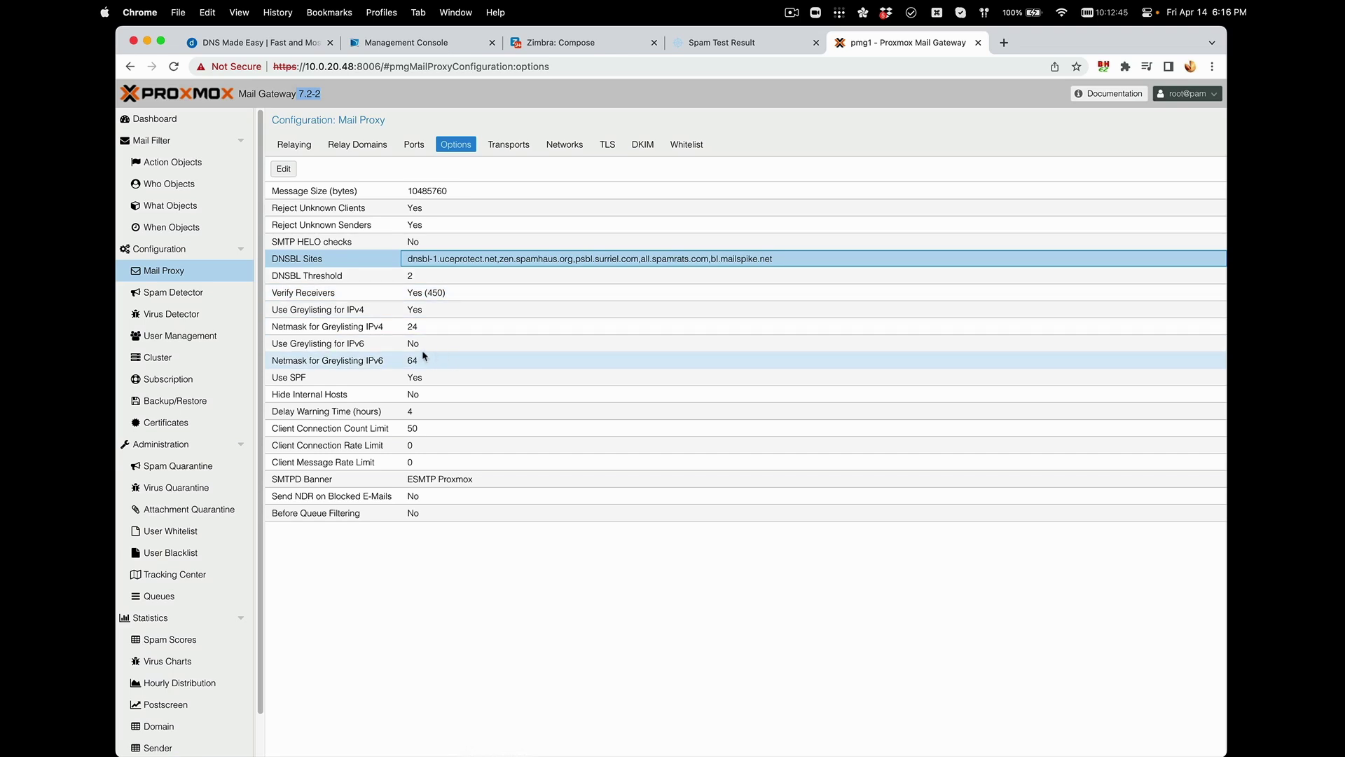
{"action": "left_click", "coordinate": [417, 378]}
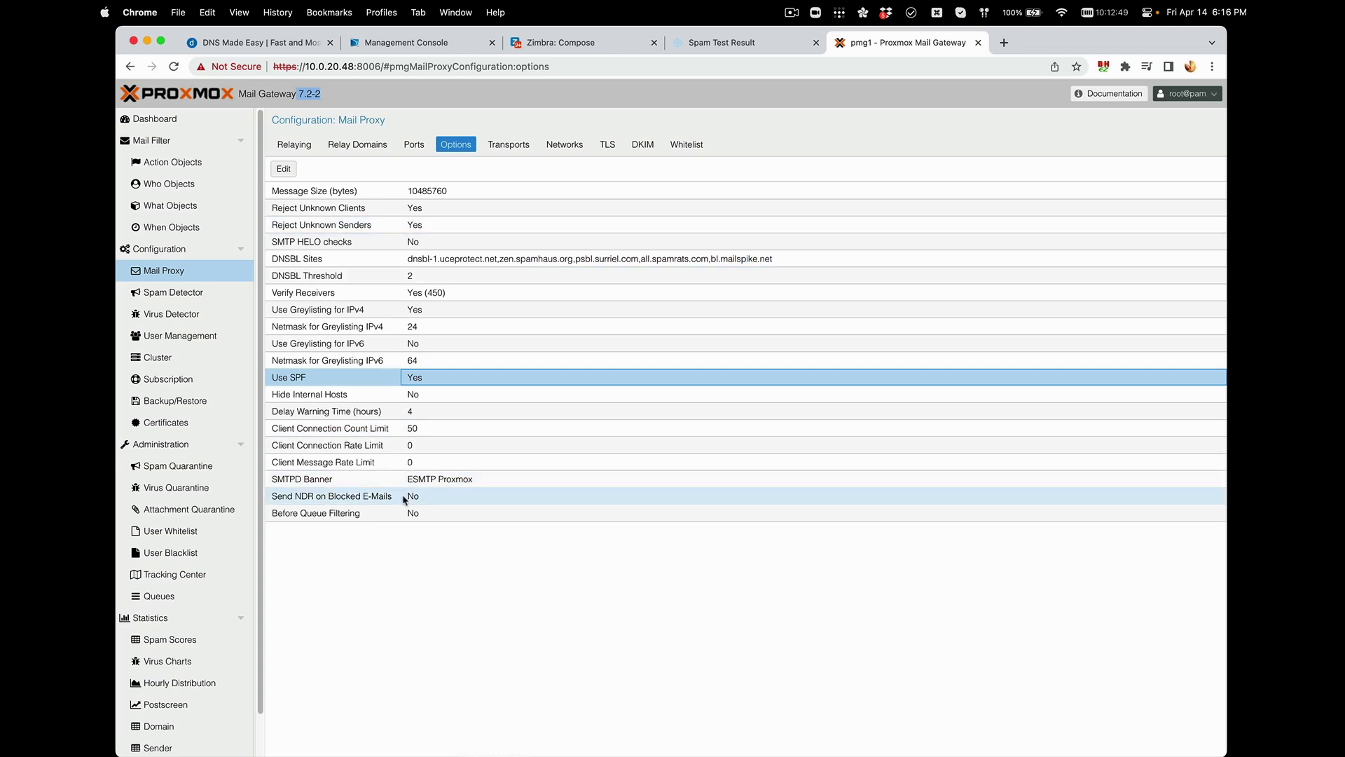
{"action": "left_click", "coordinate": [499, 150]}
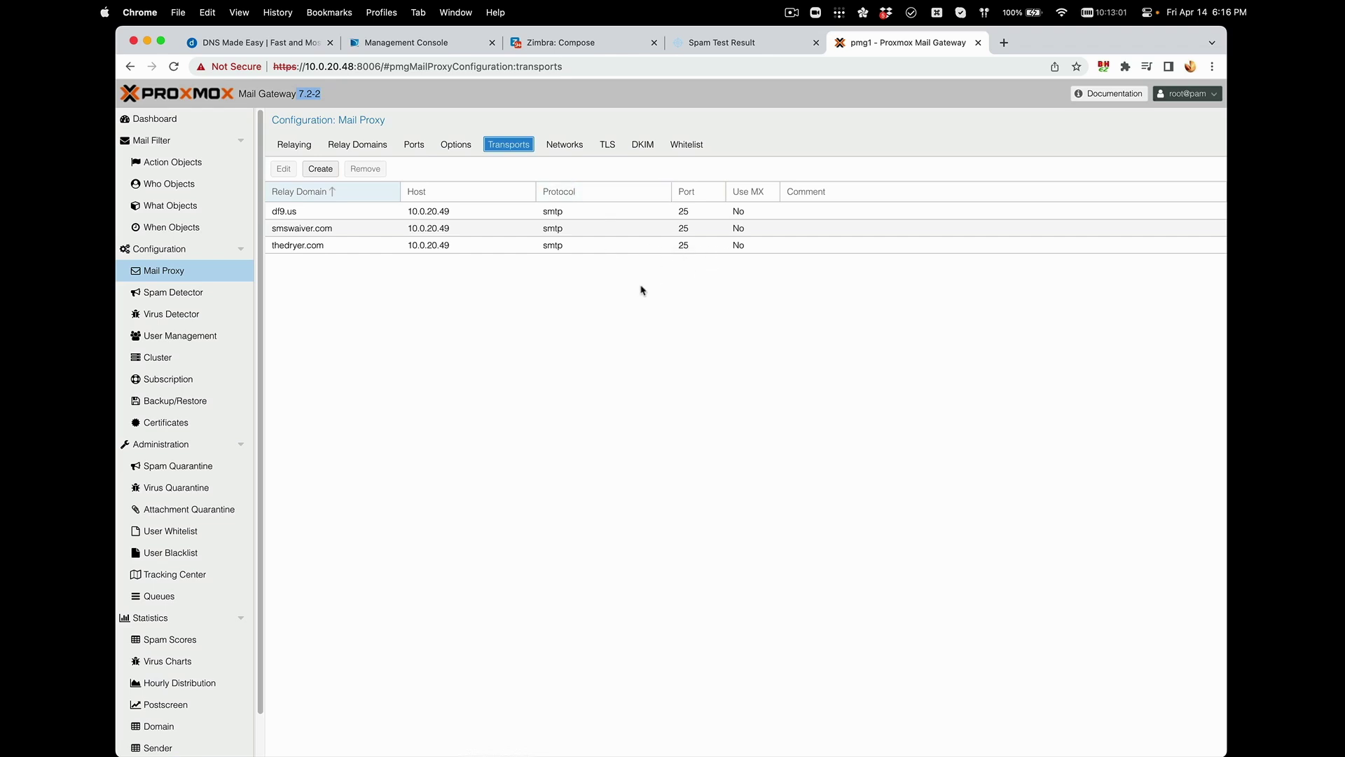
Review the trusted network 10.0.0.0/8, then view the TLS settings with TLS enabled.
{"action": "left_click", "coordinate": [554, 147]}
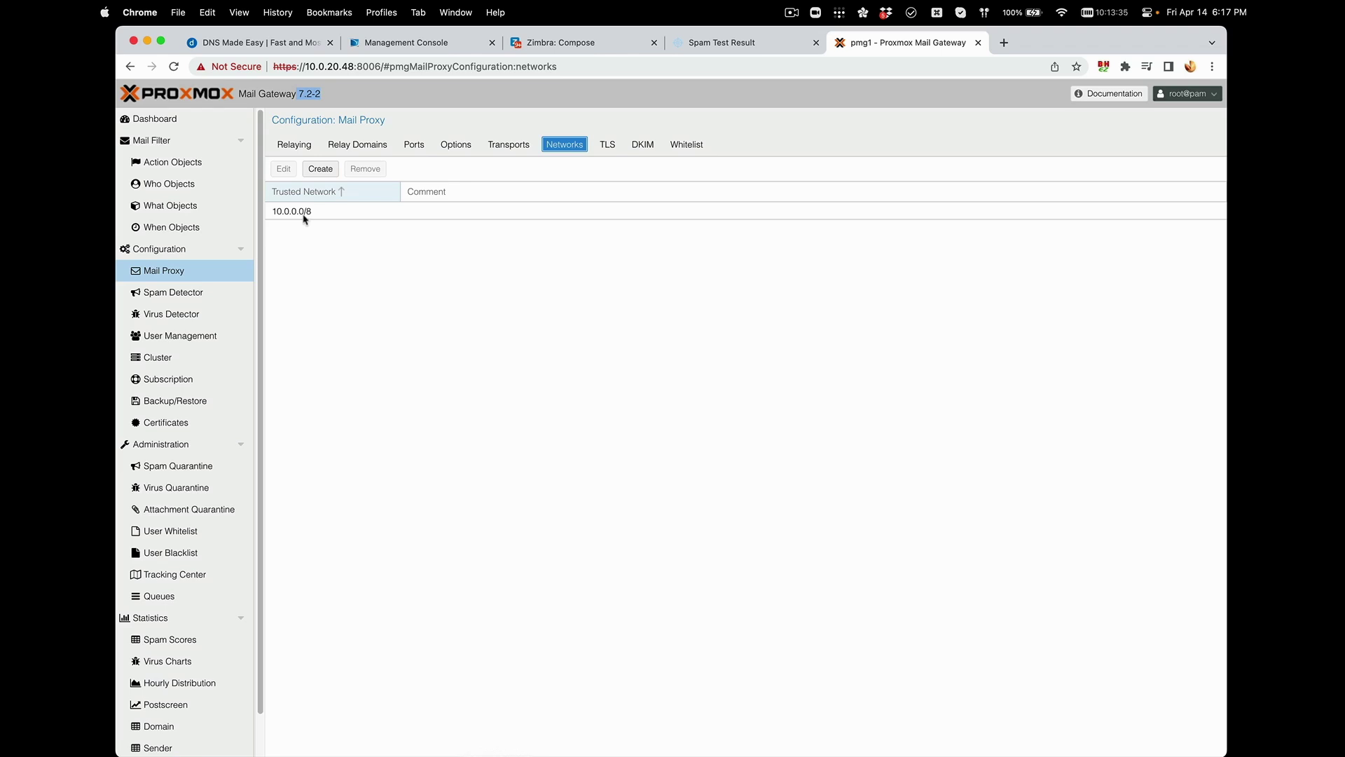
{"action": "left_click", "coordinate": [608, 145]}
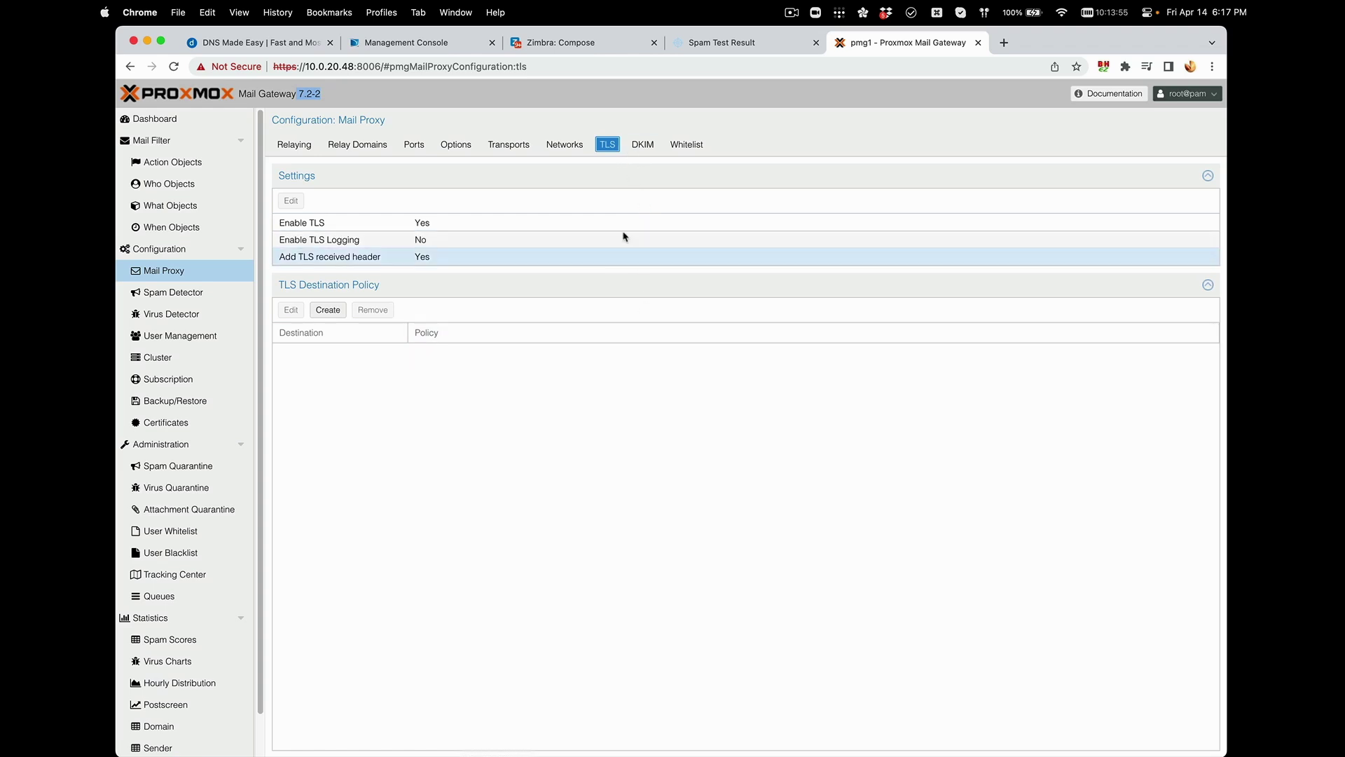
Confirm TLS is enabled, view the pmg2023 DKIM settings, then return to the 10/10 mail-tester page.
{"action": "left_click", "coordinate": [640, 144]}
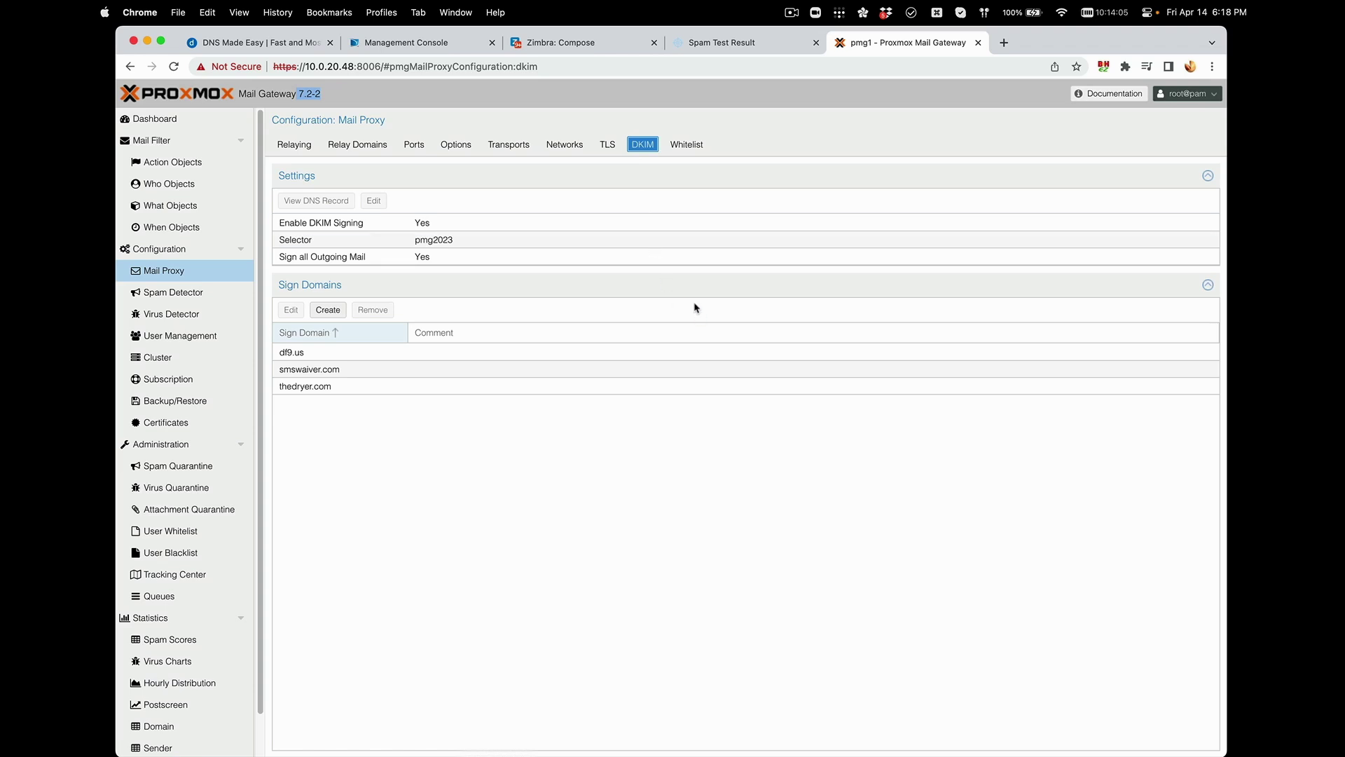
{"action": "left_click", "coordinate": [689, 46]}
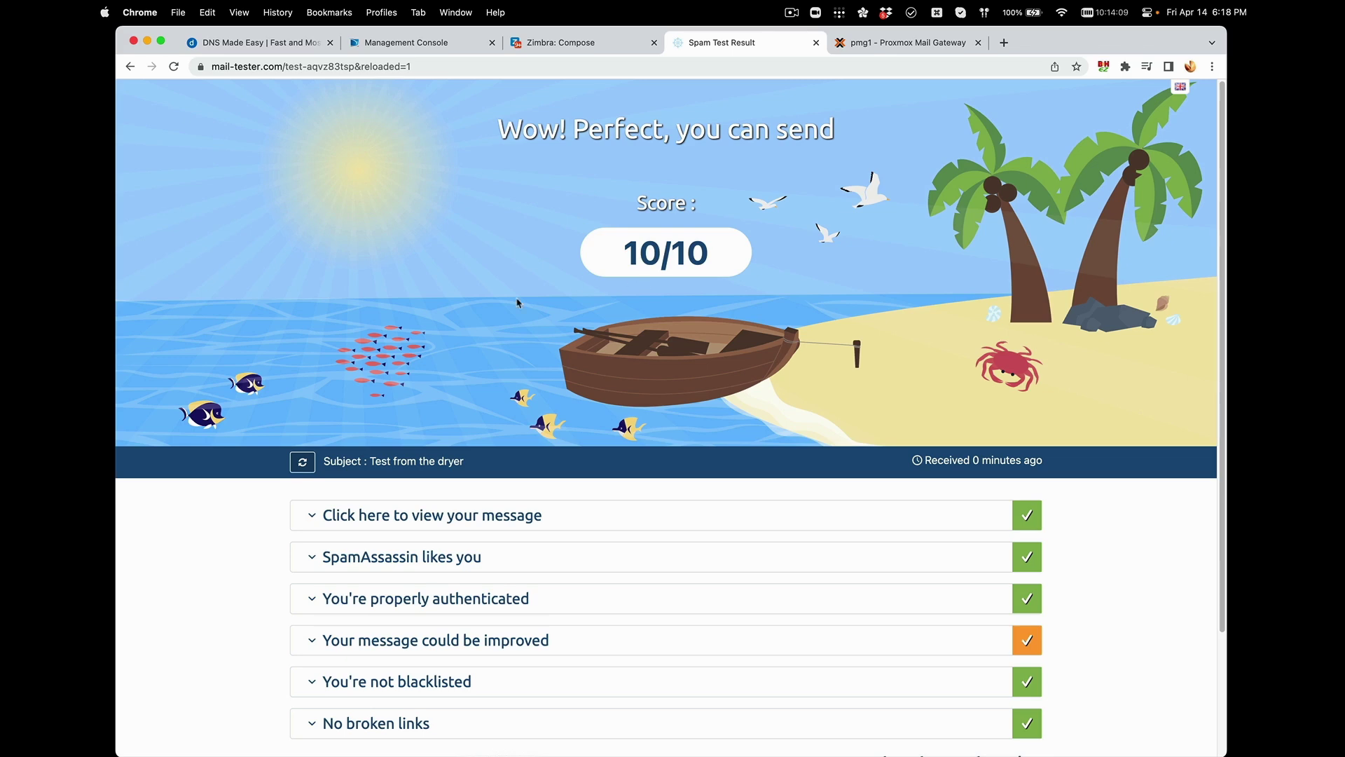
Expand the SpamAssassin results and highlight DKIM_VALID and DKIM_VALID_AU, then return to Proxmox DKIM settings.
{"action": "scroll", "coordinate": [424, 435], "scroll_direction": "down", "scroll_amount": 2}
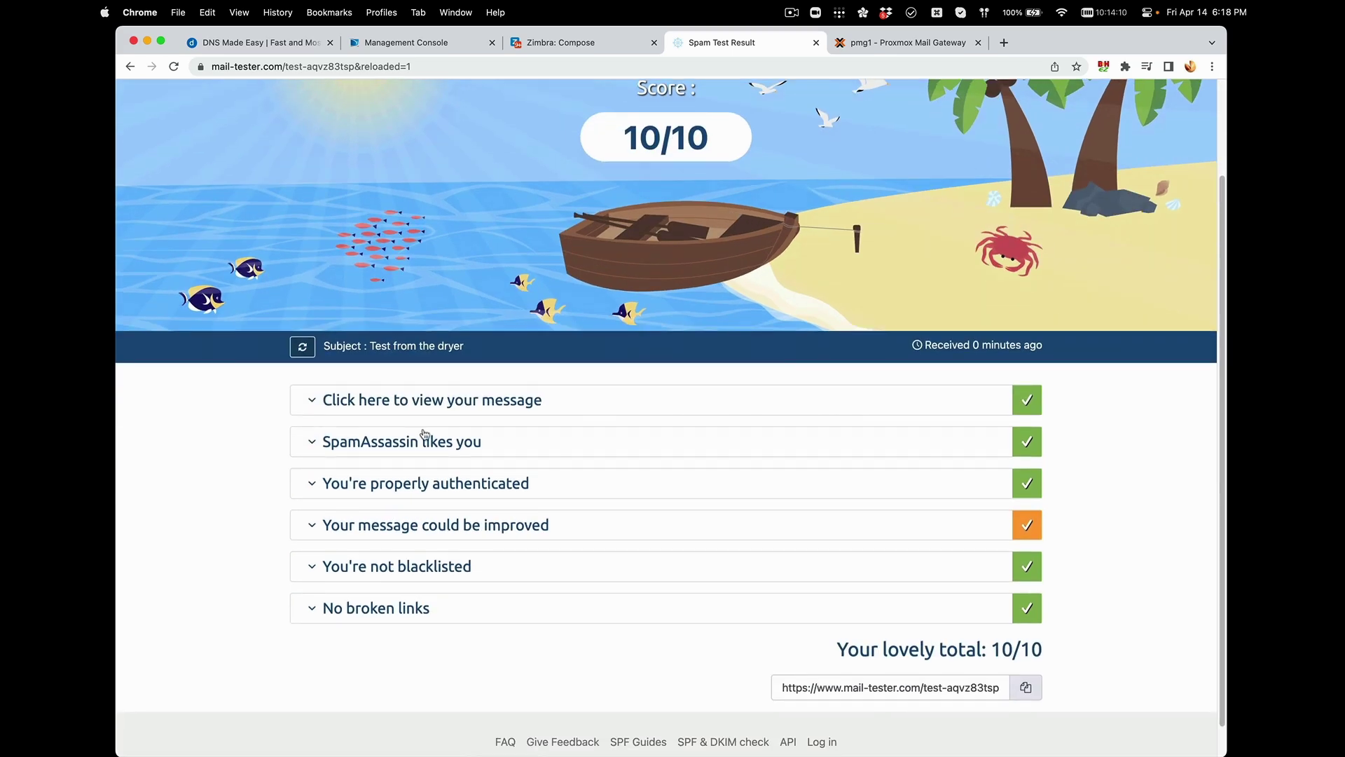
{"action": "left_click", "coordinate": [318, 441]}
{"action": "scroll", "coordinate": [397, 473], "scroll_direction": "down", "scroll_amount": 2}
{"action": "scroll", "coordinate": [396, 473], "scroll_direction": "down", "scroll_amount": 4}
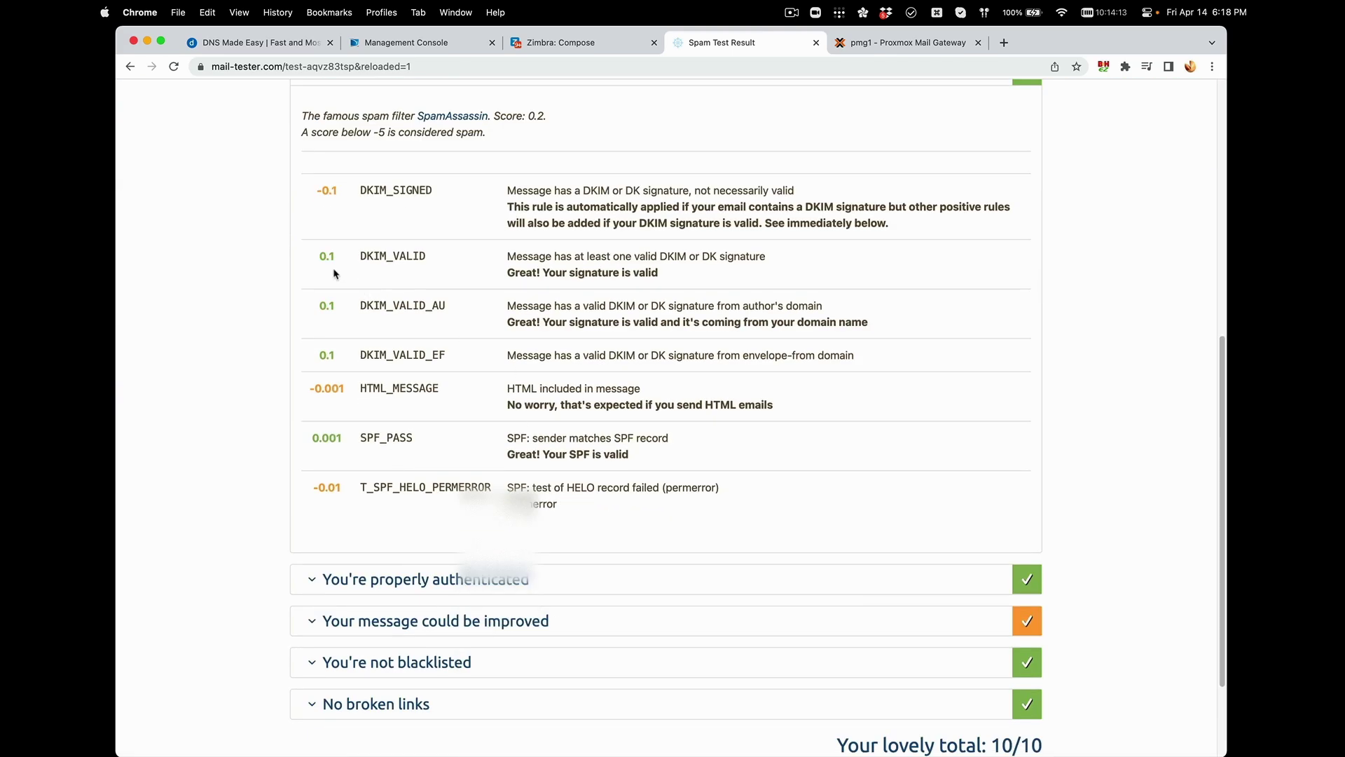
{"action": "left_click_drag", "start_coordinate": [353, 260], "coordinate": [703, 284]}
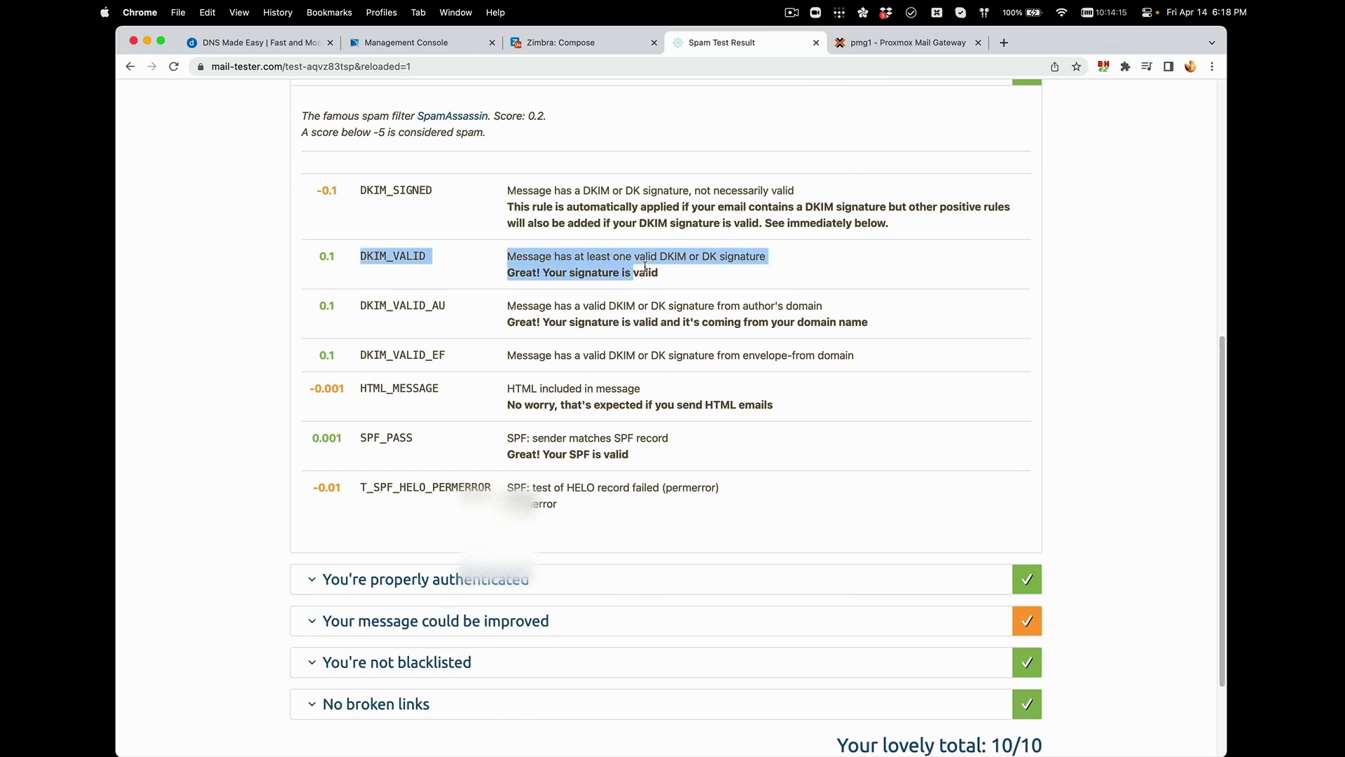
{"action": "left_click_drag", "start_coordinate": [359, 306], "coordinate": [639, 343]}
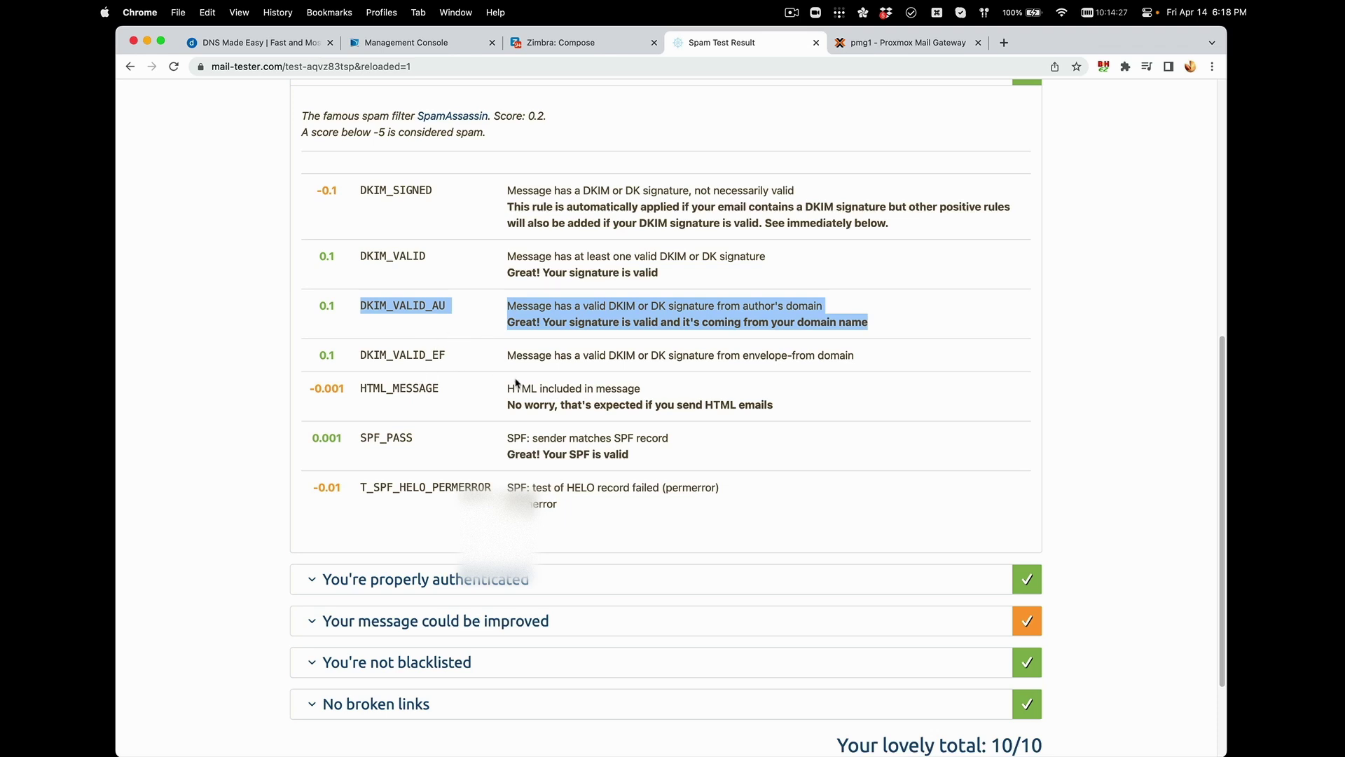
{"action": "left_click", "coordinate": [879, 45]}
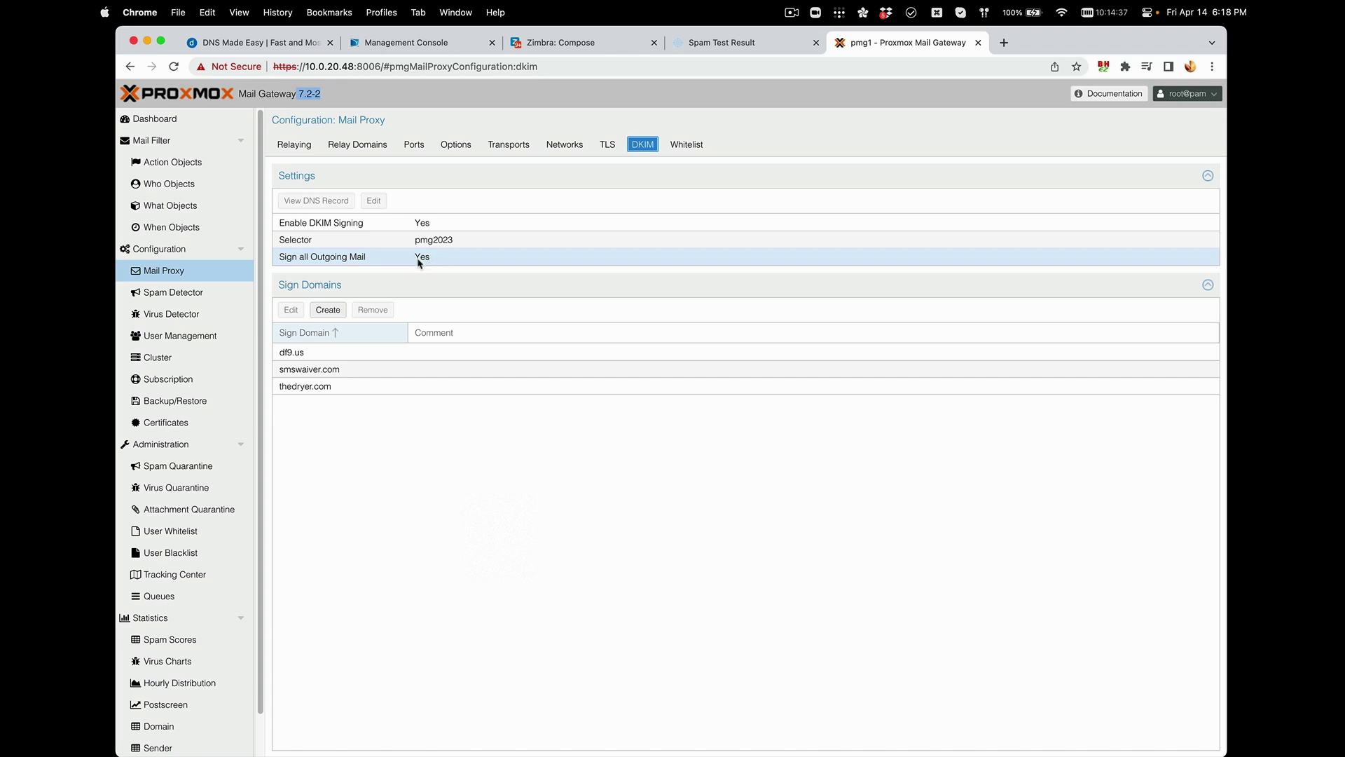
Select the df9.us and thedryer.com sign domains, then view and close the pmg2023 DNS TXT record.
{"action": "left_click", "coordinate": [441, 431]}
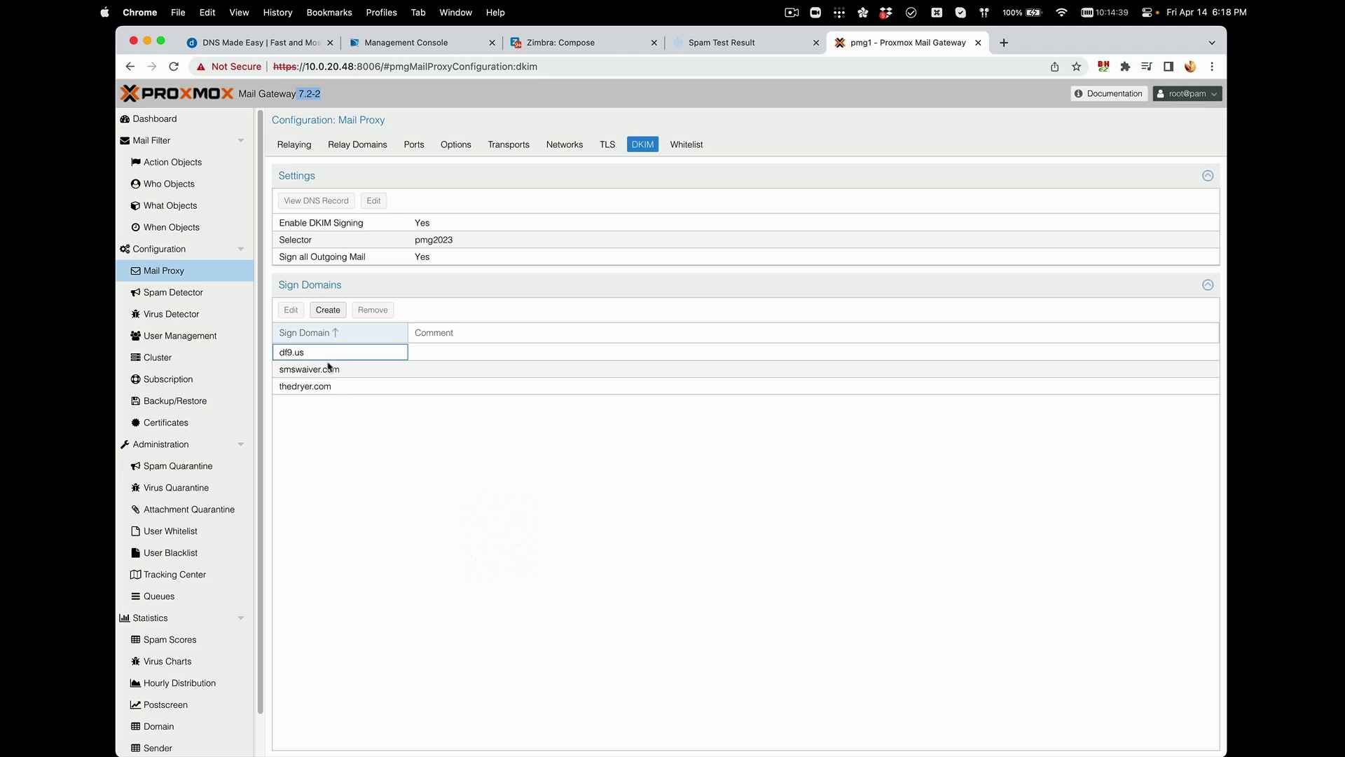
{"action": "left_click", "coordinate": [320, 387]}
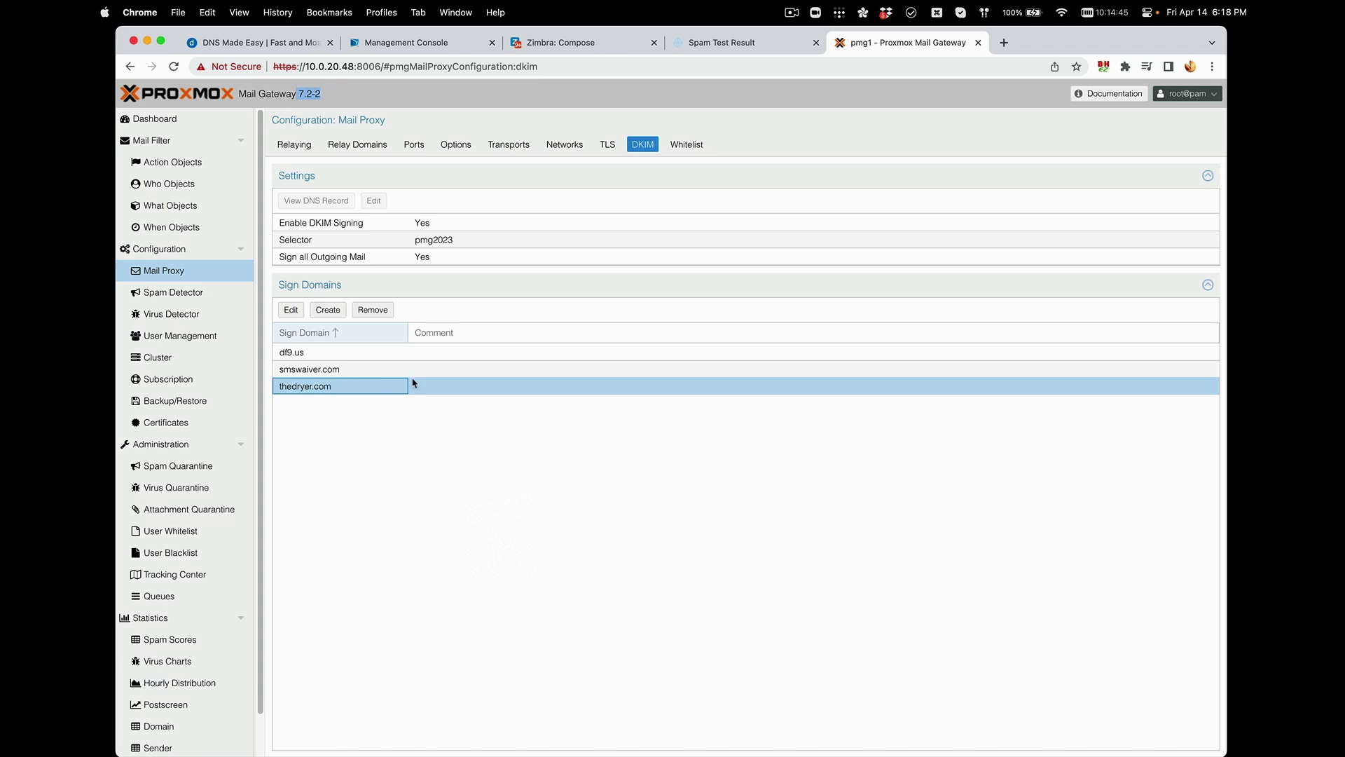
{"action": "left_click", "coordinate": [440, 239]}
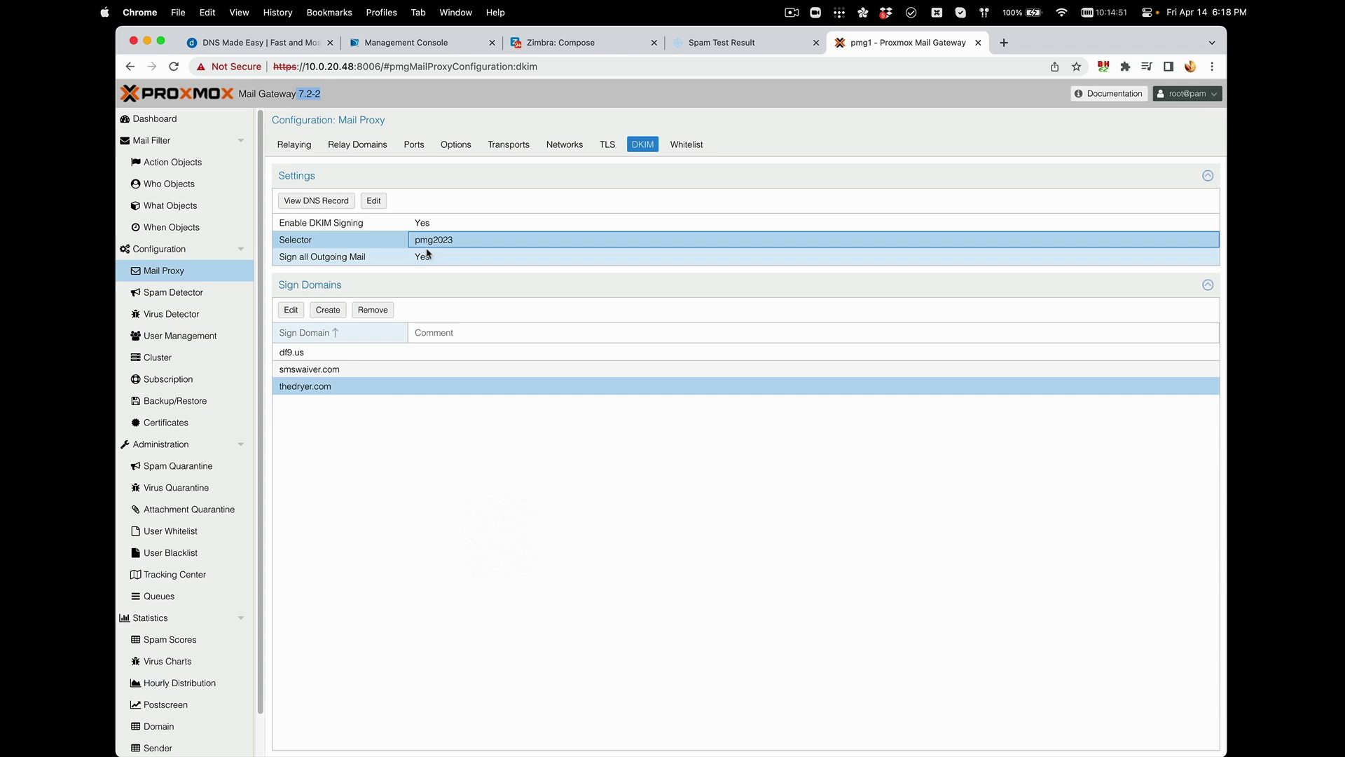
{"action": "left_click", "coordinate": [306, 201]}
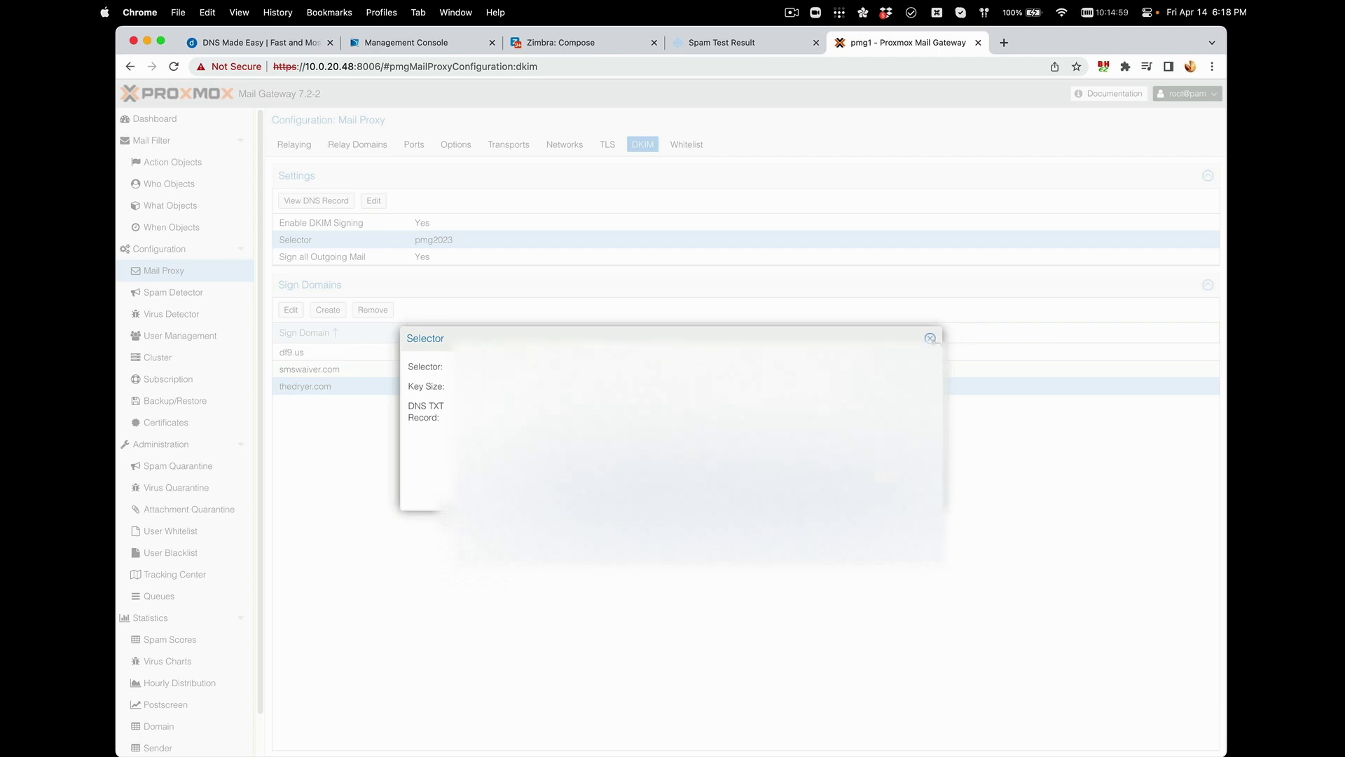
{"action": "left_click", "coordinate": [931, 340]}
Reopen the pmg2023 DNS TXT record, then bring forward the TextEdit note with the openssl rsa -pubout command.
{"action": "left_click", "coordinate": [387, 240]}
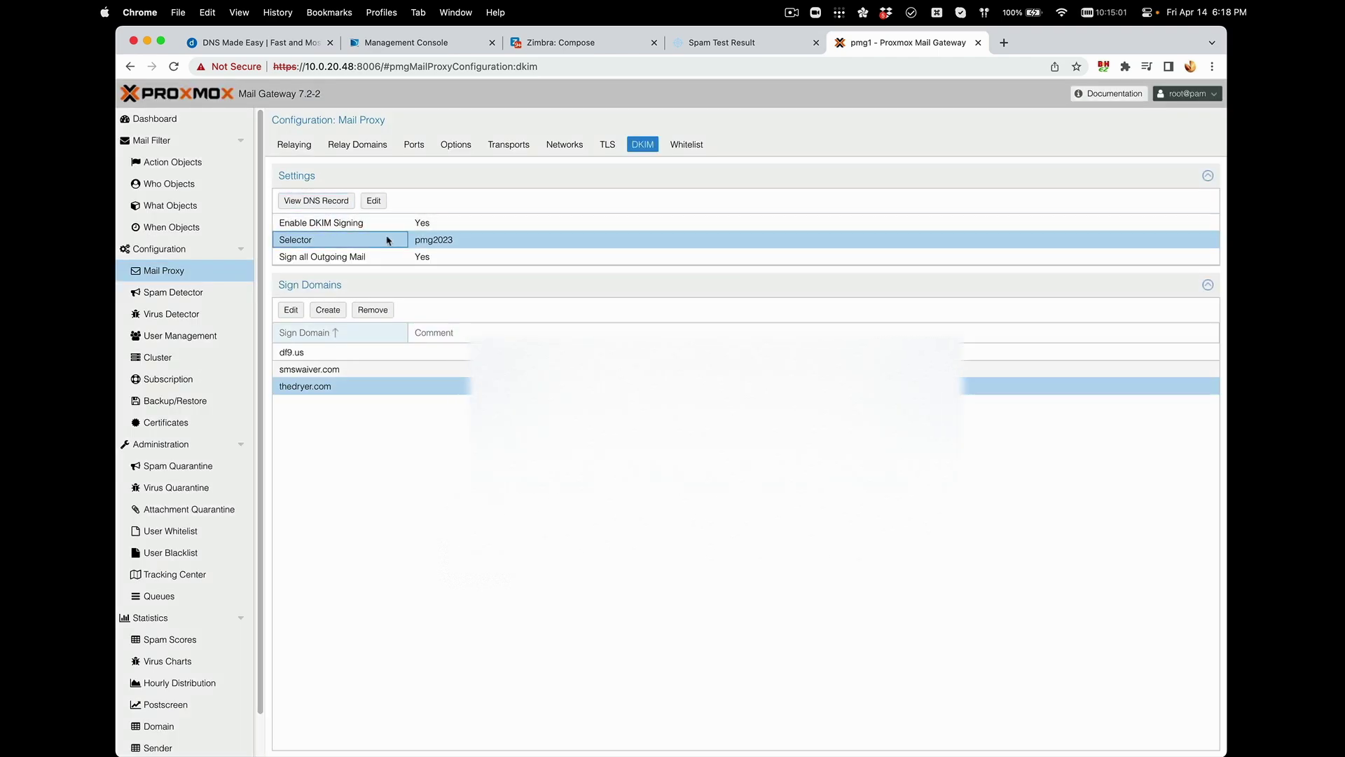
{"action": "left_click", "coordinate": [308, 202]}
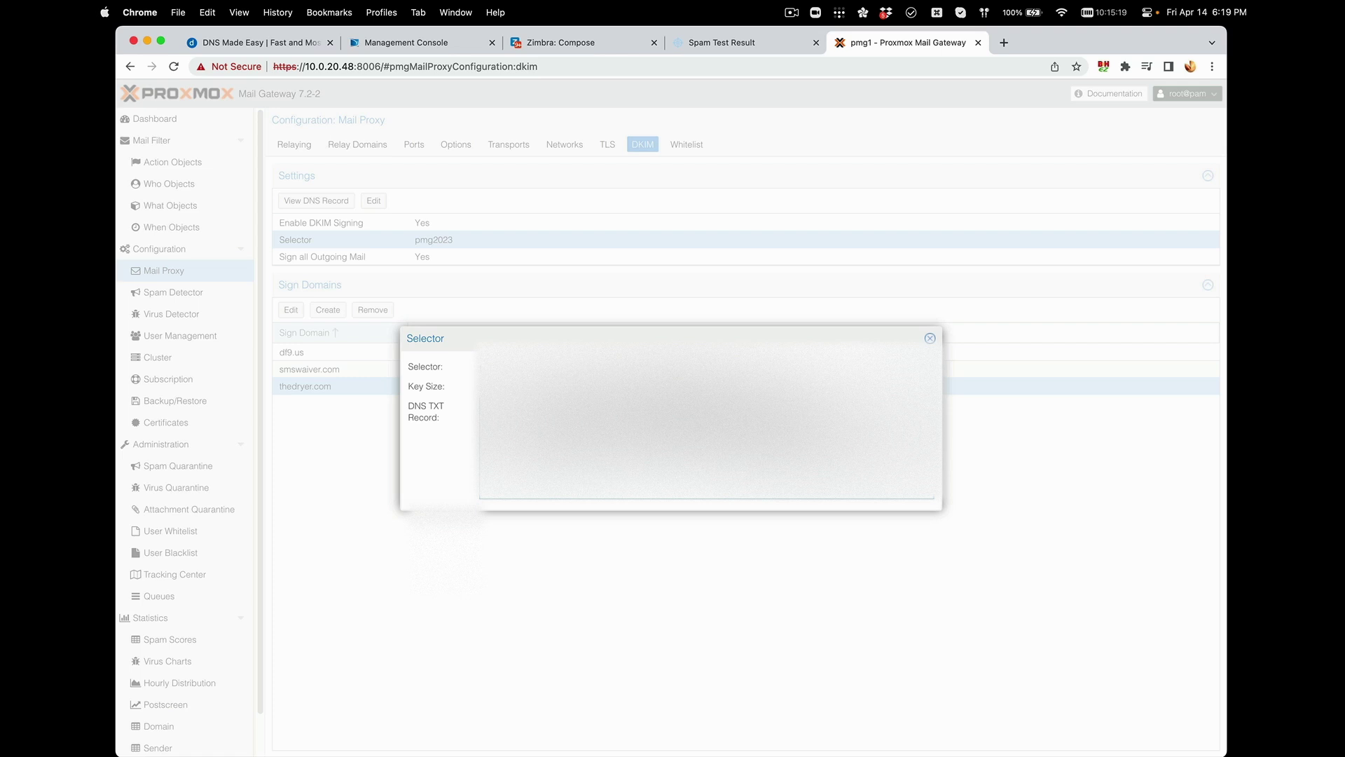
{"action": "left_click", "coordinate": [791, 12]}
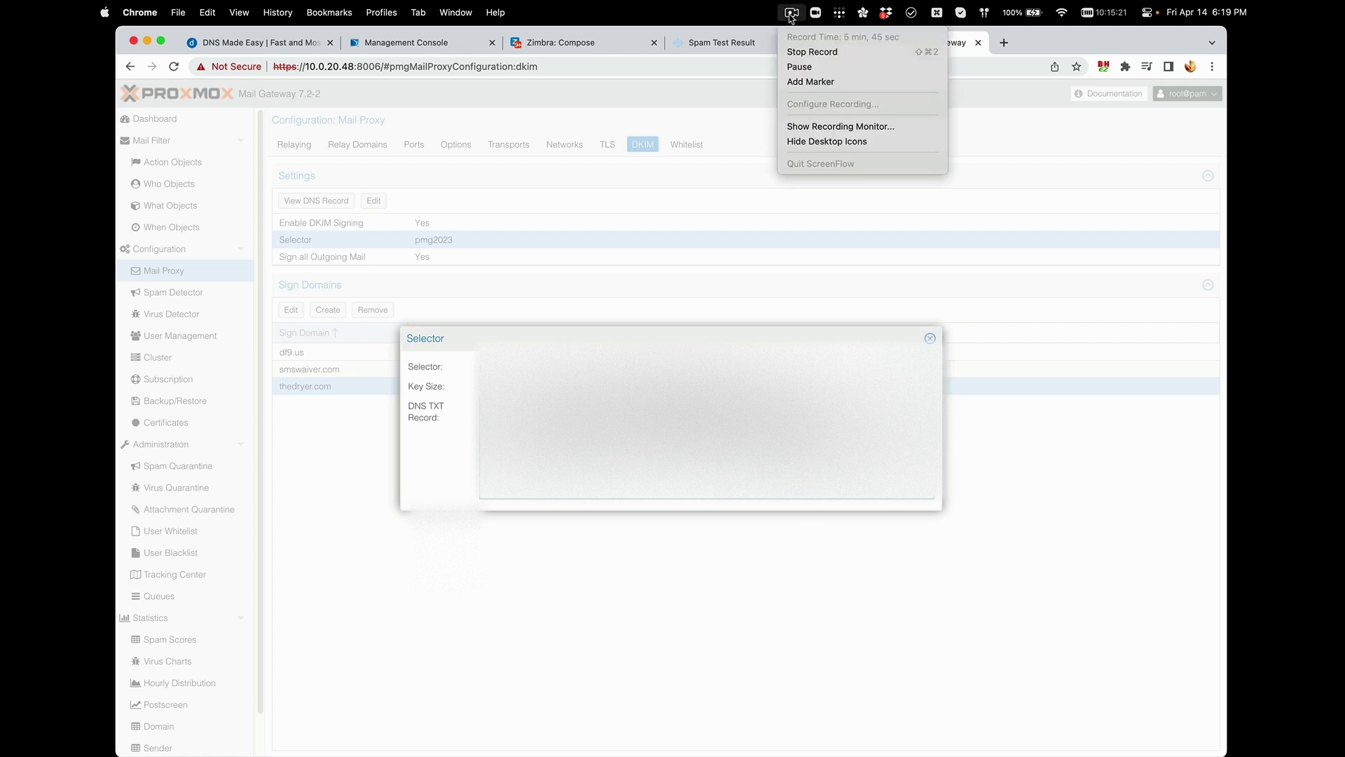
{"action": "left_click", "coordinate": [806, 69]}
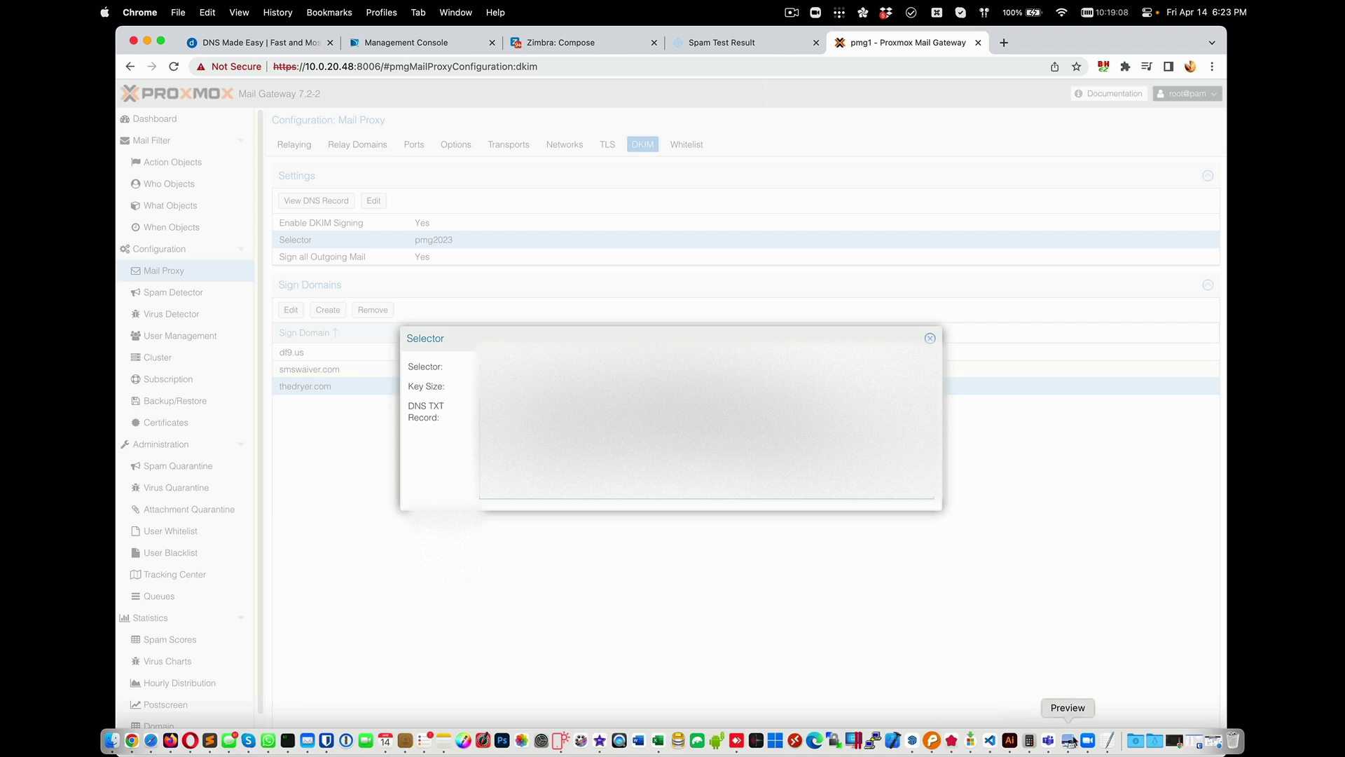
{"action": "left_click", "coordinate": [1108, 740]}
{"action": "left_click", "coordinate": [564, 339]}
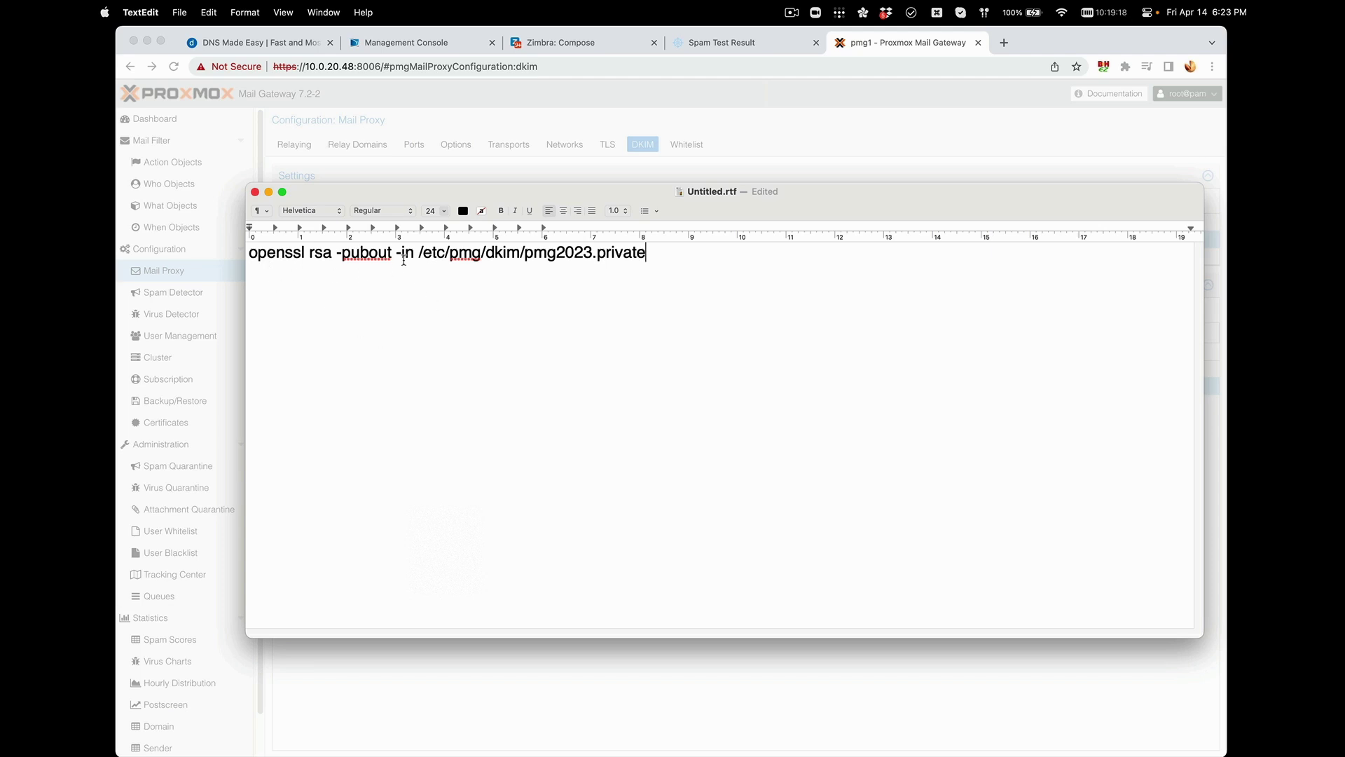
{"action": "left_click_drag", "start_coordinate": [418, 252], "coordinate": [526, 254]}
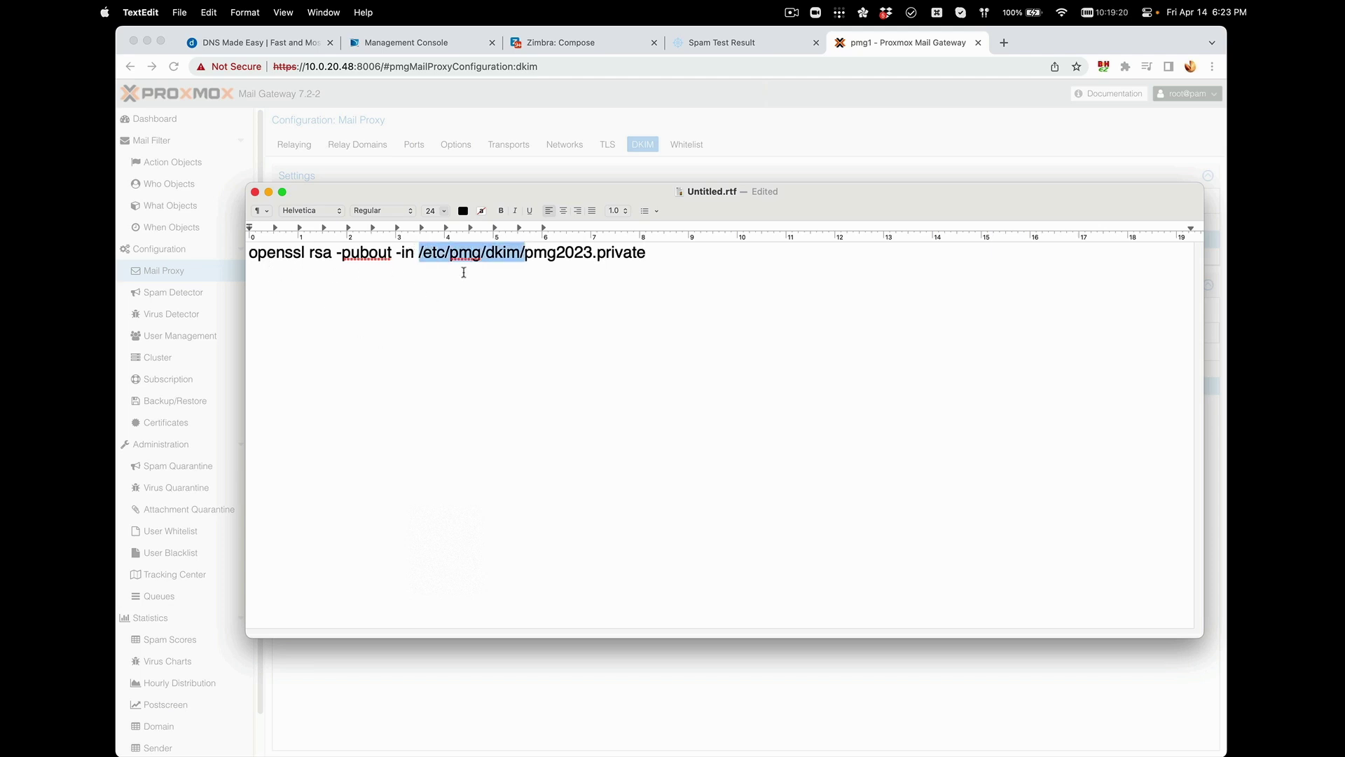
{"action": "left_click", "coordinate": [464, 272]}
{"action": "left_click_drag", "start_coordinate": [252, 254], "coordinate": [658, 251]}
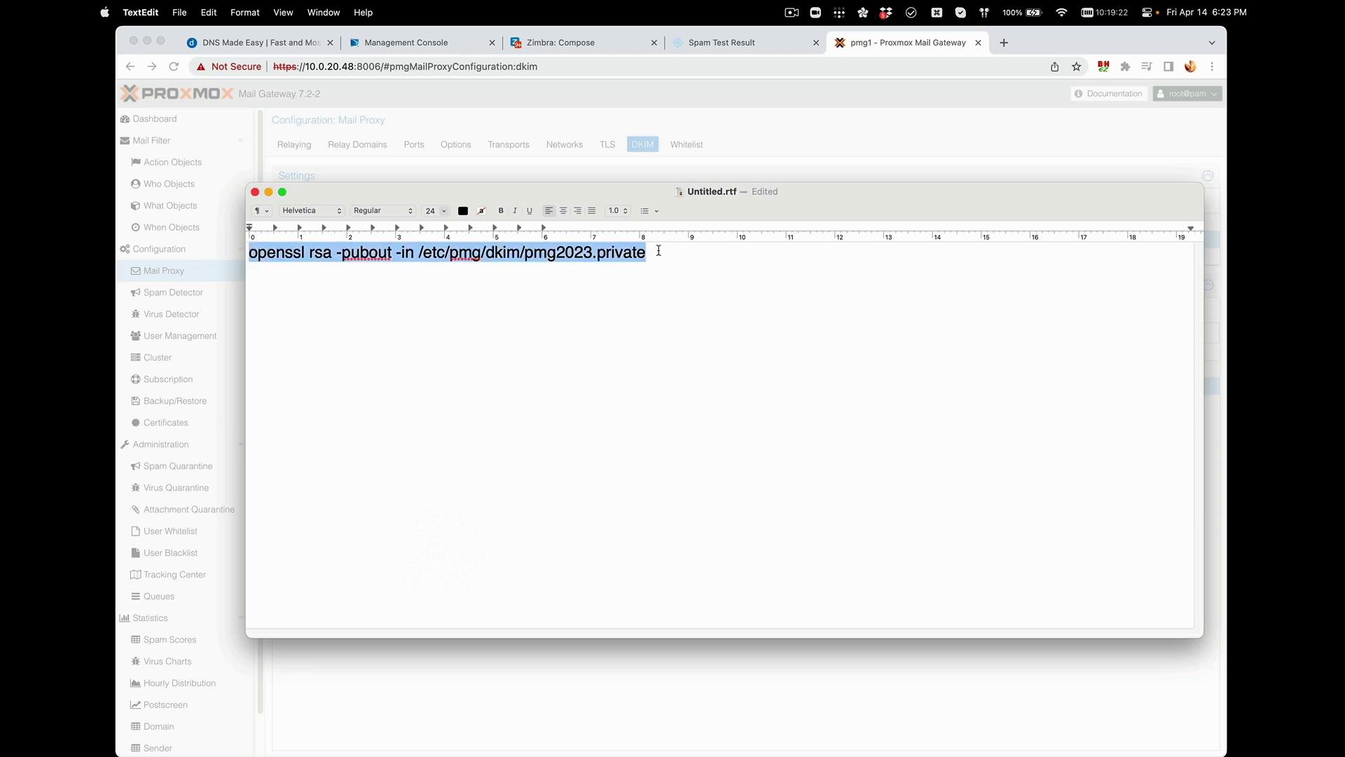
{"action": "left_click", "coordinate": [618, 327]}
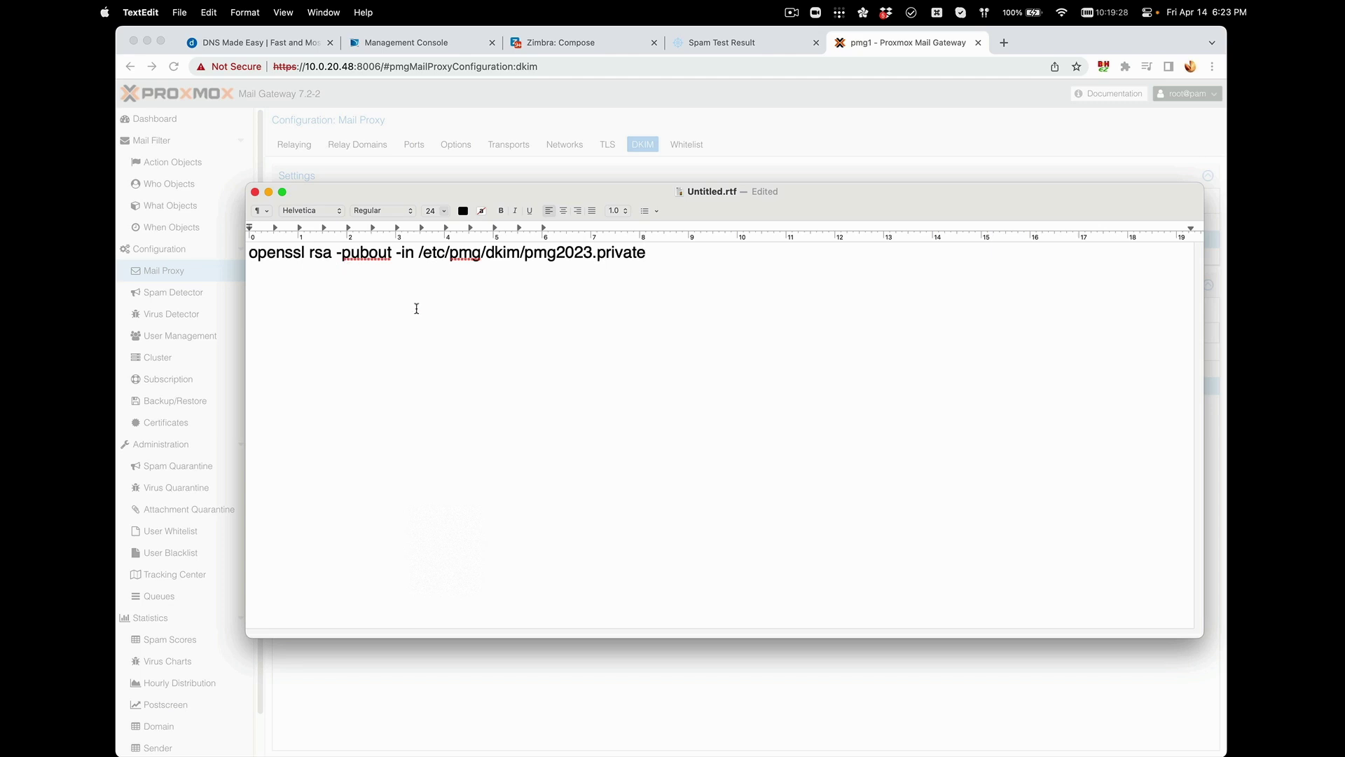
{"action": "key", "text": "super+shift+4"}
{"action": "key", "text": "space"}
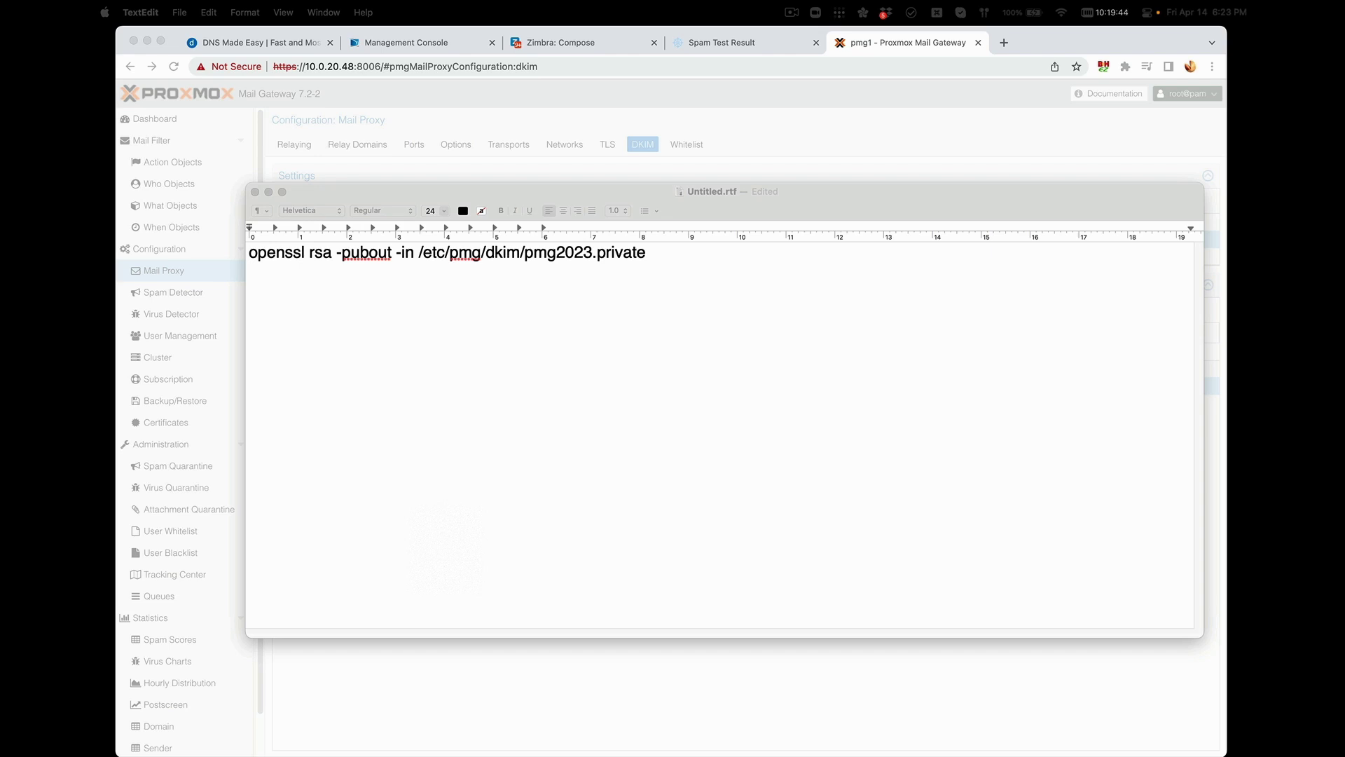
{"action": "left_click", "coordinate": [960, 299]}
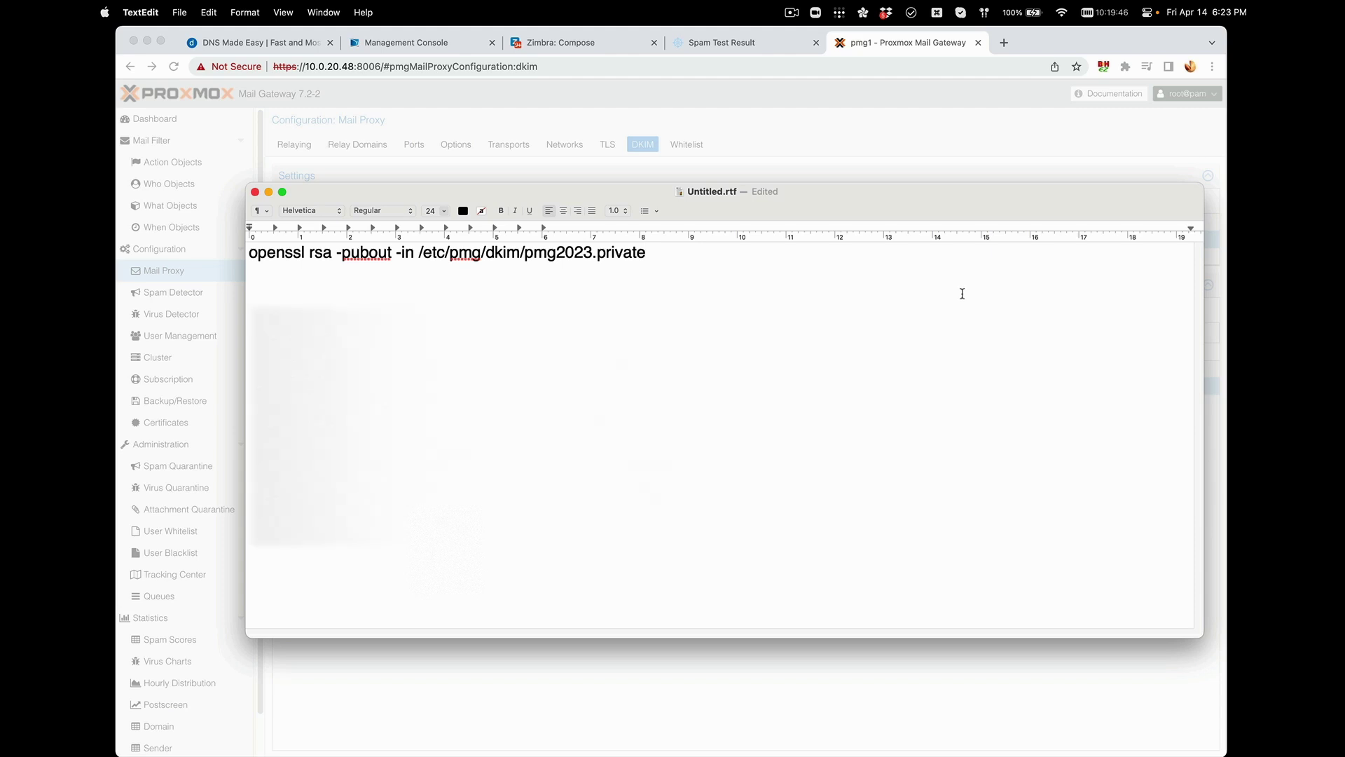
Paste the DKIM public key below the openssl command and fix the end of its second row.
{"action": "key", "text": "super+v"}
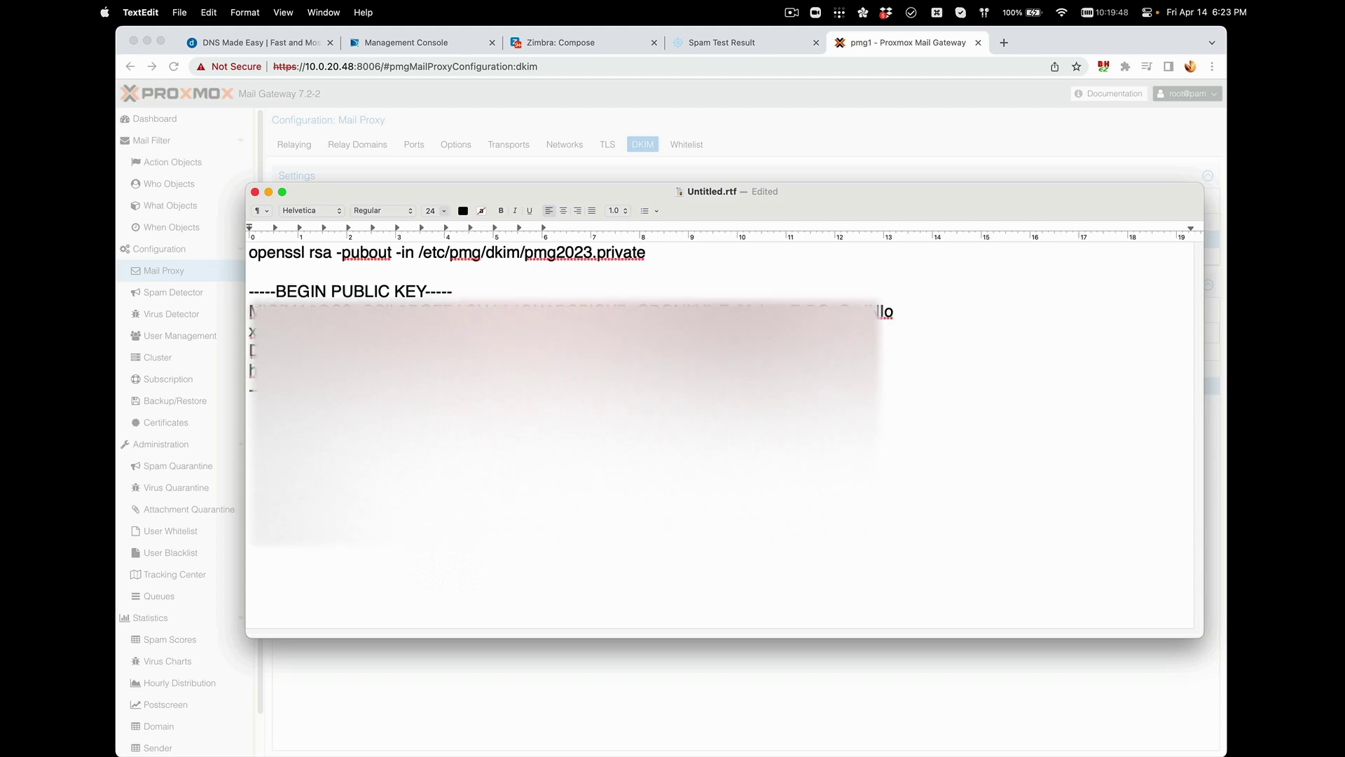
{"action": "left_click_drag", "start_coordinate": [894, 311], "coordinate": [256, 391]}
{"action": "left_click", "coordinate": [877, 311]}
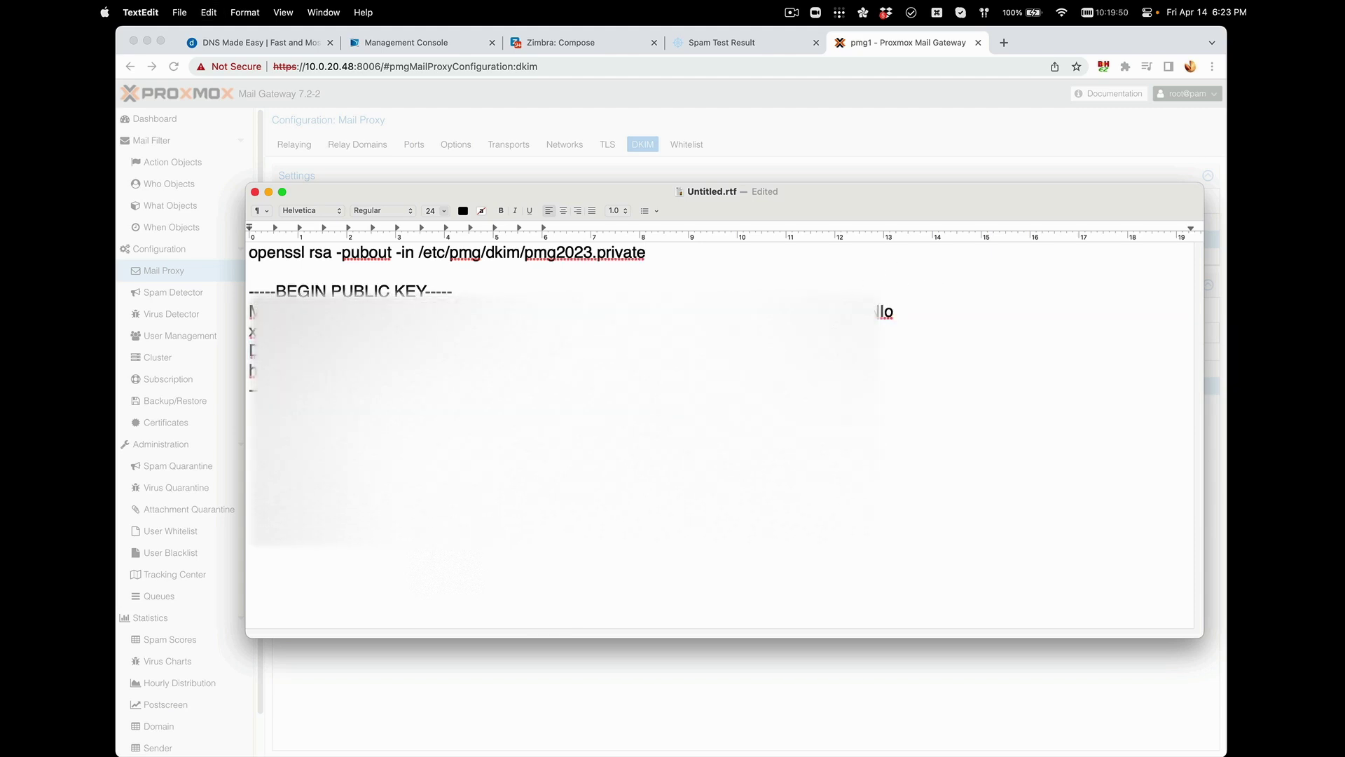
{"action": "key", "text": "shift+Down"}
{"action": "key", "text": "shift+Down"}
{"action": "key", "text": "shift+Down"}
{"action": "key", "text": "shift+Down"}
{"action": "key", "text": "shift+Down"}
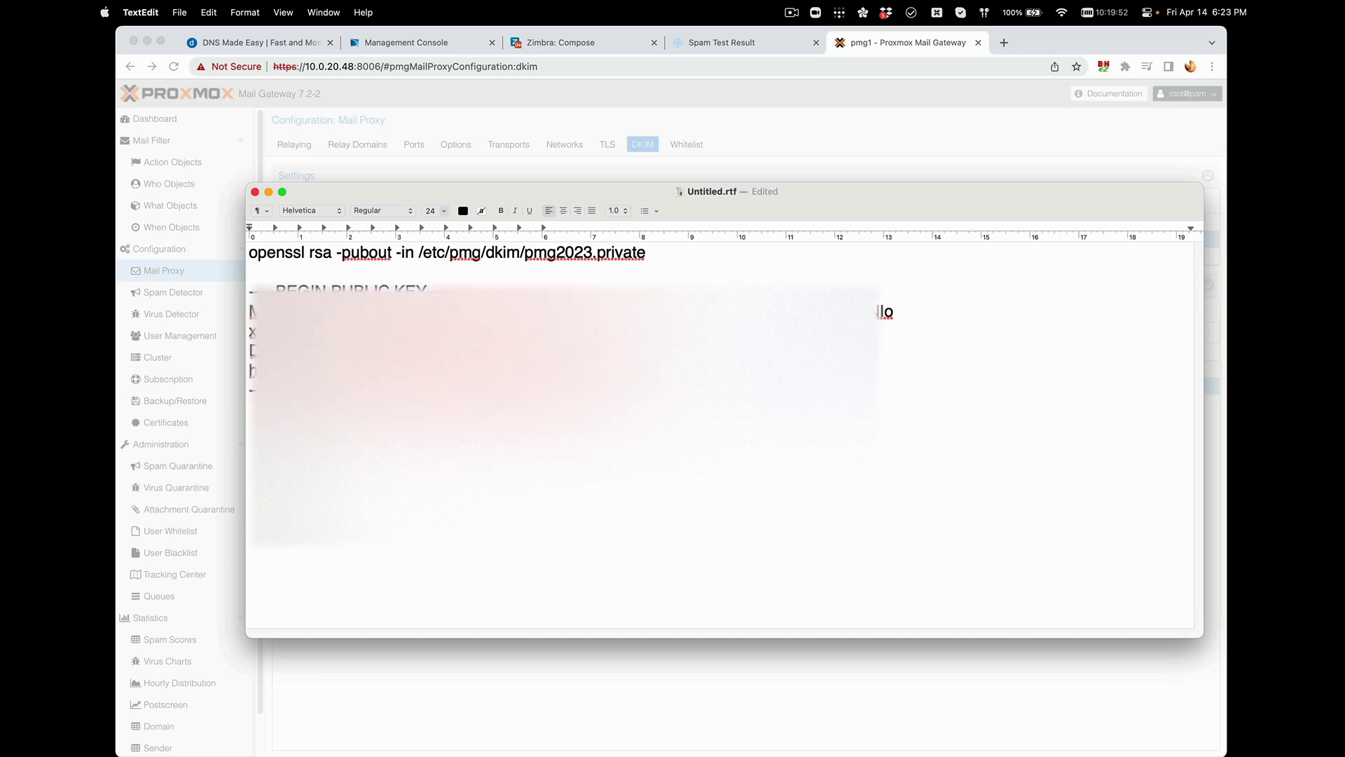
{"action": "key", "text": "Right"}
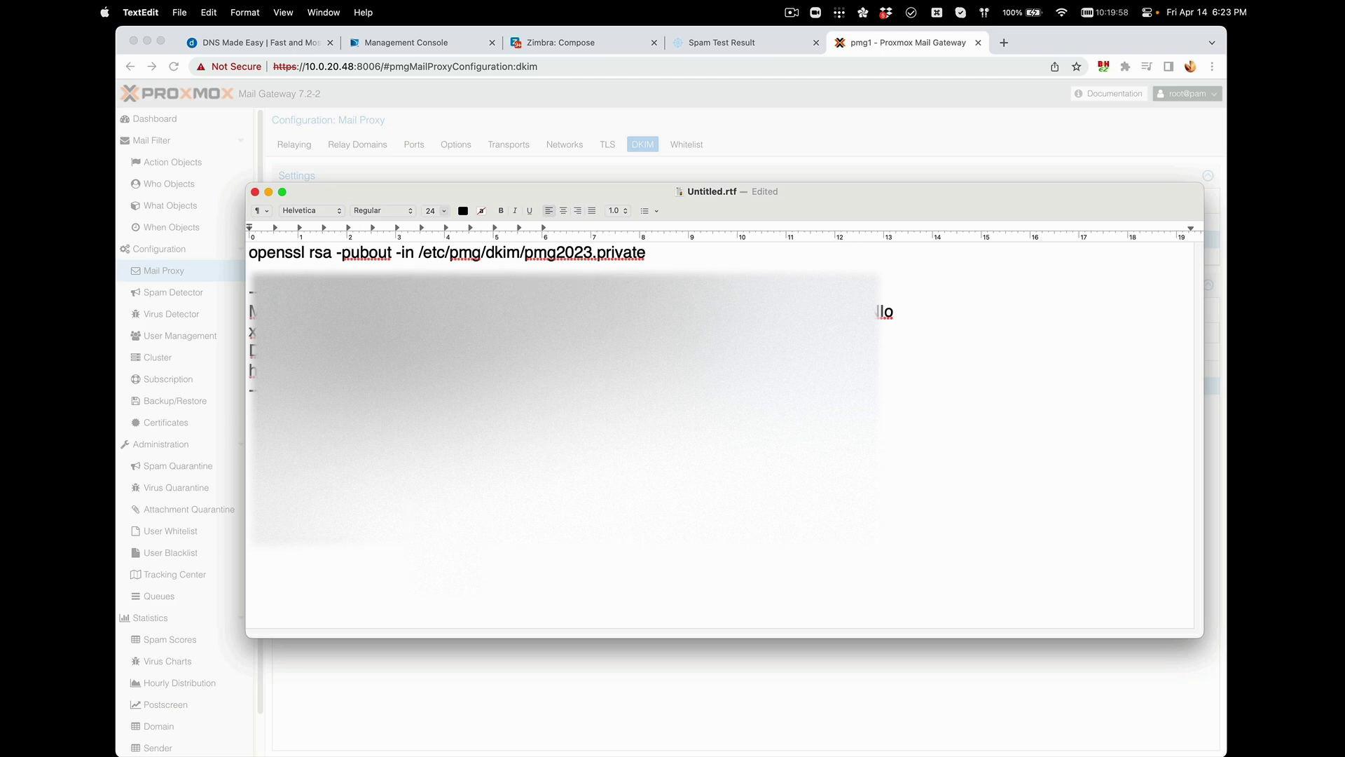
{"action": "key", "text": "Delete"}
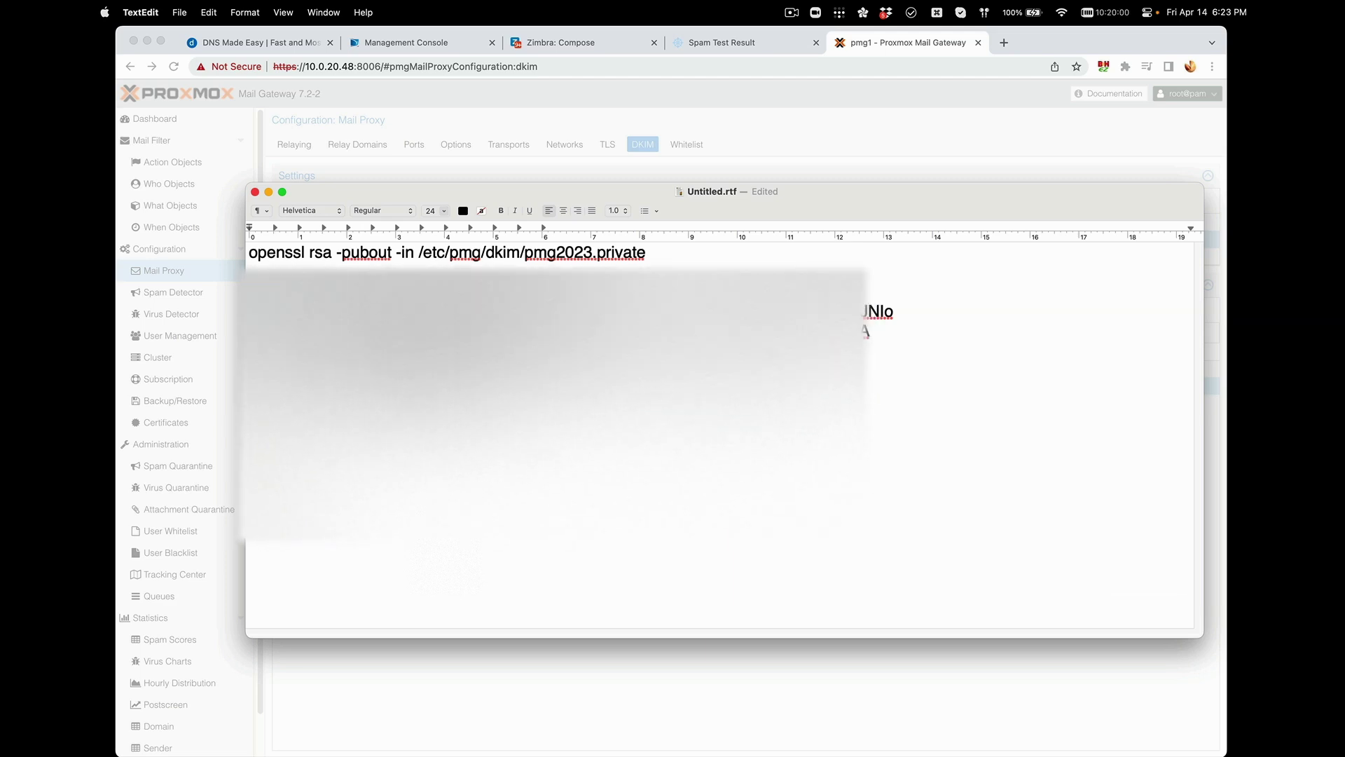
Check the pmg2023 selector name in the command line, then return to the Proxmox DNS record.
{"action": "left_click_drag", "start_coordinate": [525, 254], "coordinate": [590, 254]}
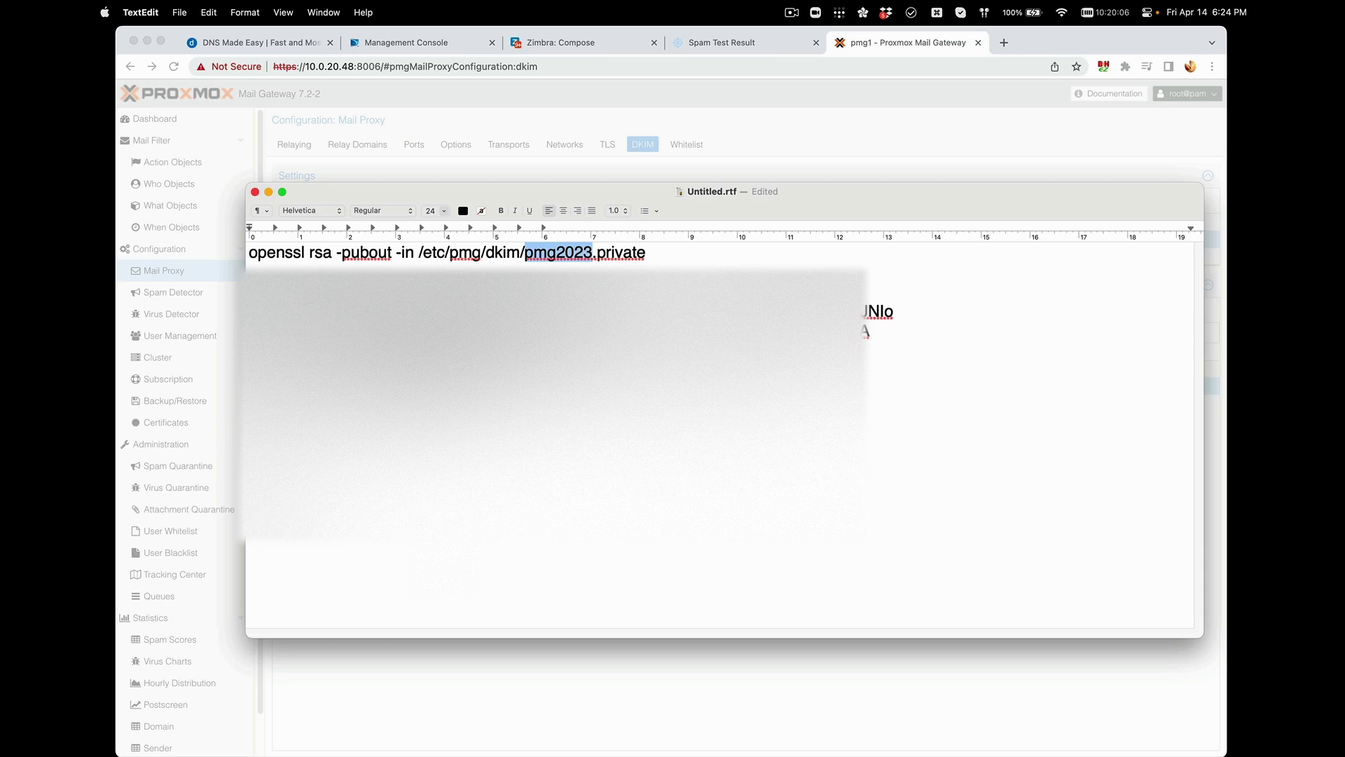
{"action": "left_click", "coordinate": [591, 254]}
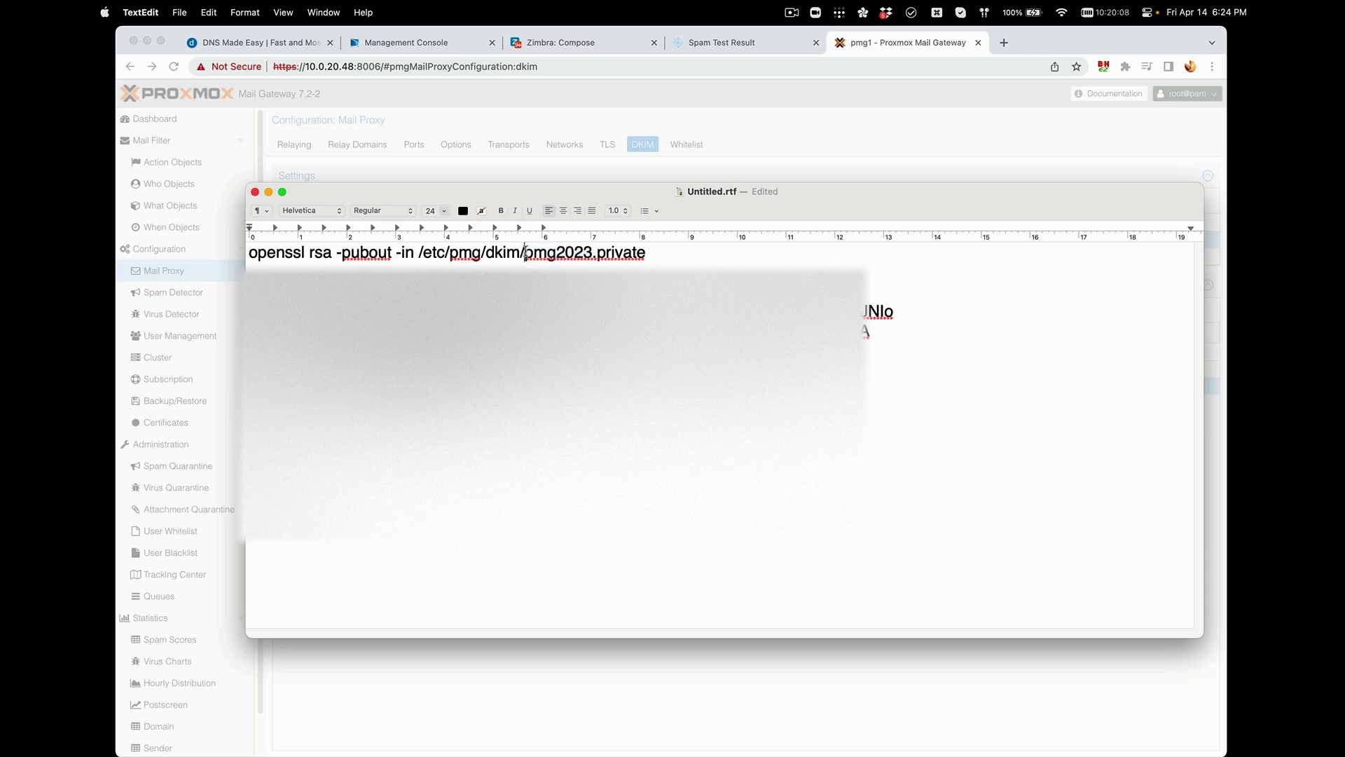
{"action": "left_click_drag", "start_coordinate": [524, 252], "coordinate": [592, 252]}
{"action": "left_click", "coordinate": [593, 252]}
{"action": "left_click_drag", "start_coordinate": [250, 254], "coordinate": [667, 254]}
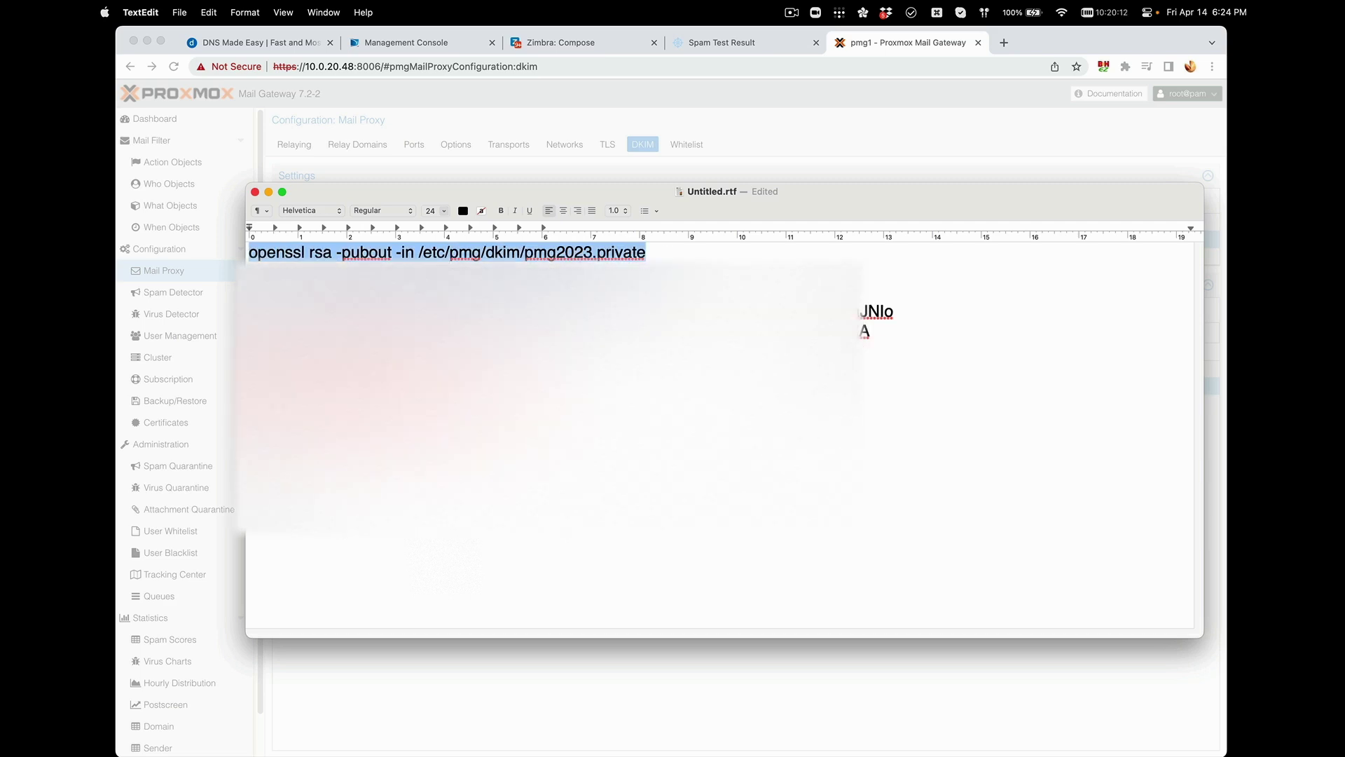
{"action": "key", "text": "super+a"}
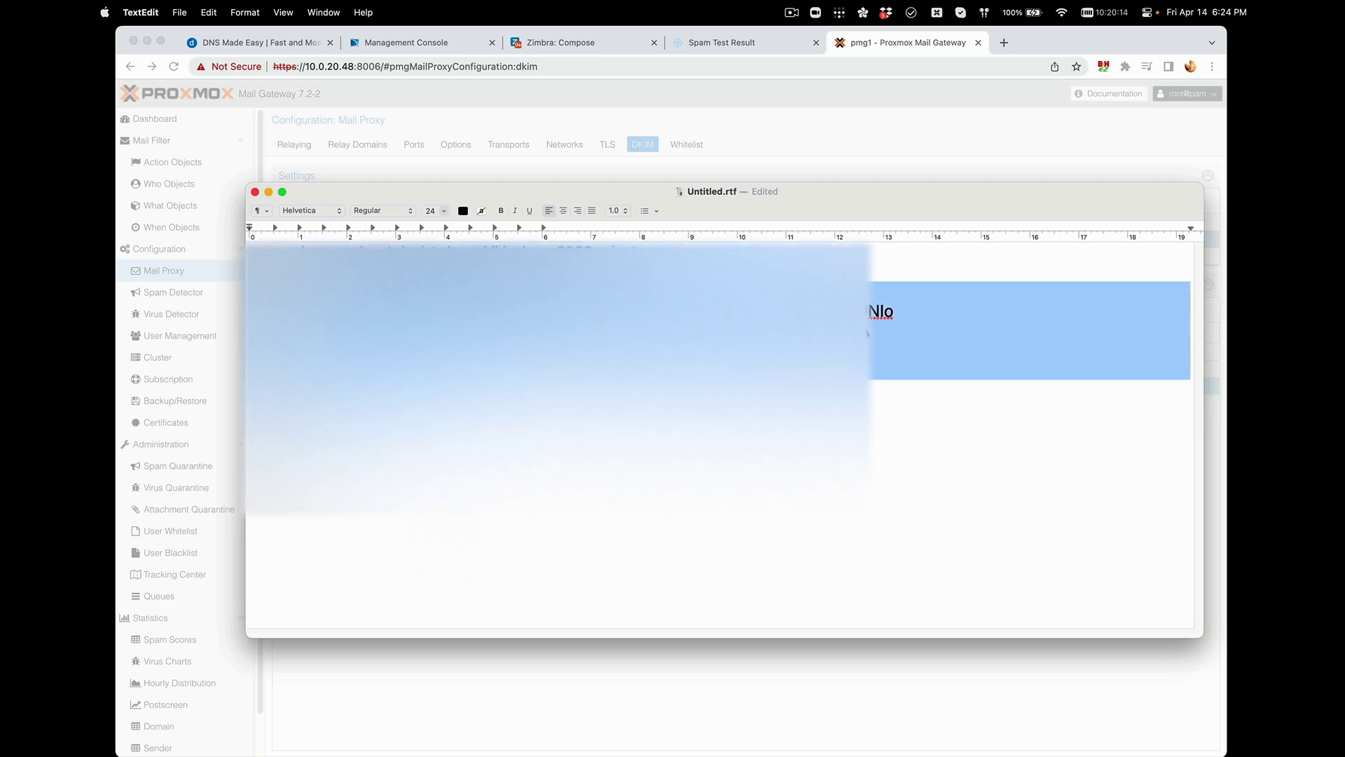
{"action": "key", "text": "Right"}
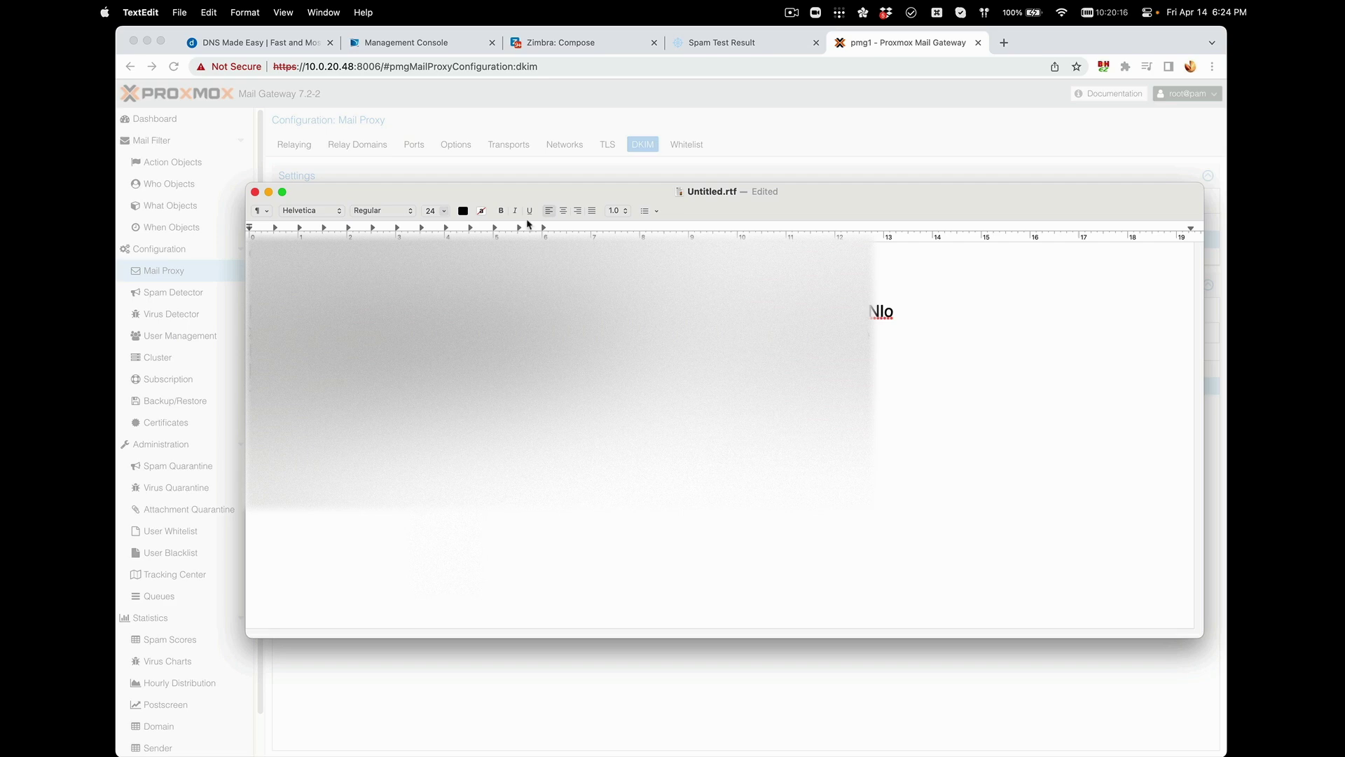
{"action": "left_click", "coordinate": [560, 177]}
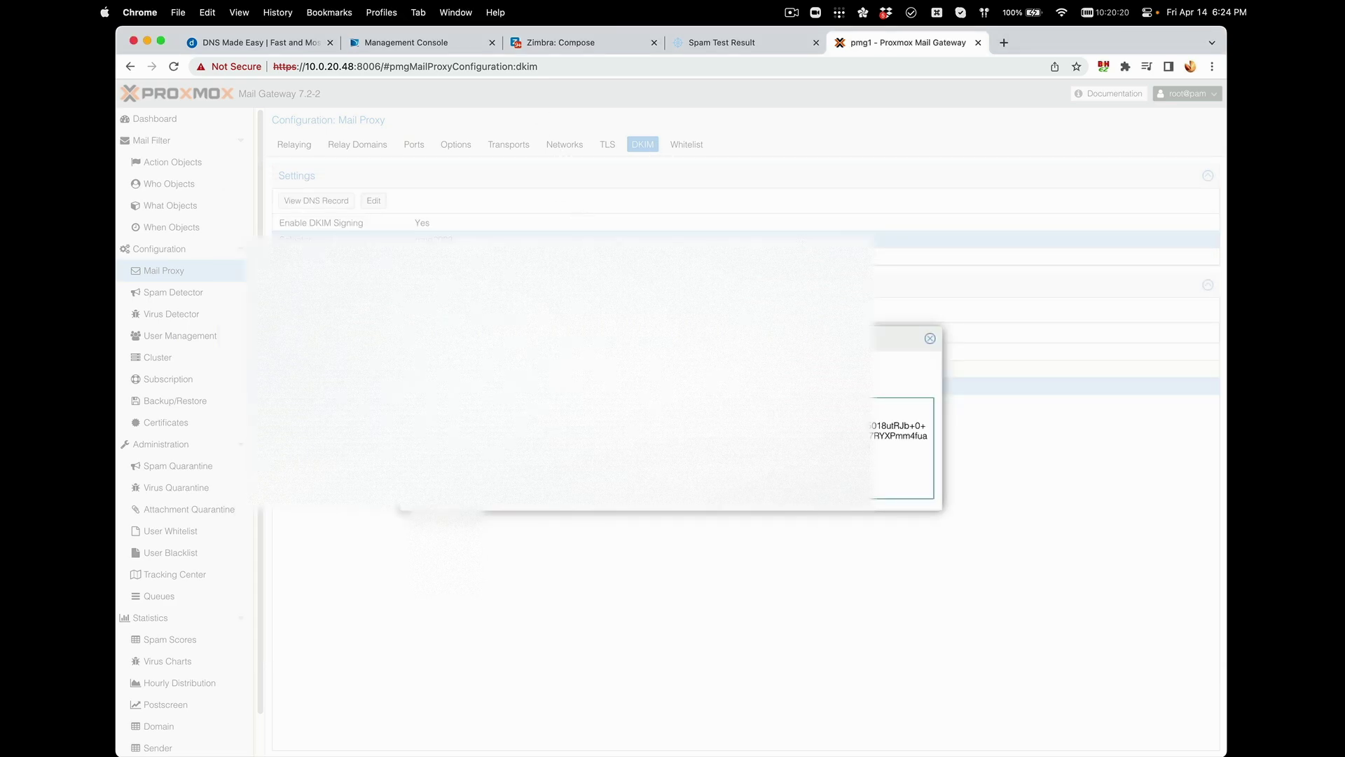
Show the DNS Made Easy Managed DNS overview of recently updated domains, then return to GoDaddy.
{"action": "left_click", "coordinate": [930, 338]}
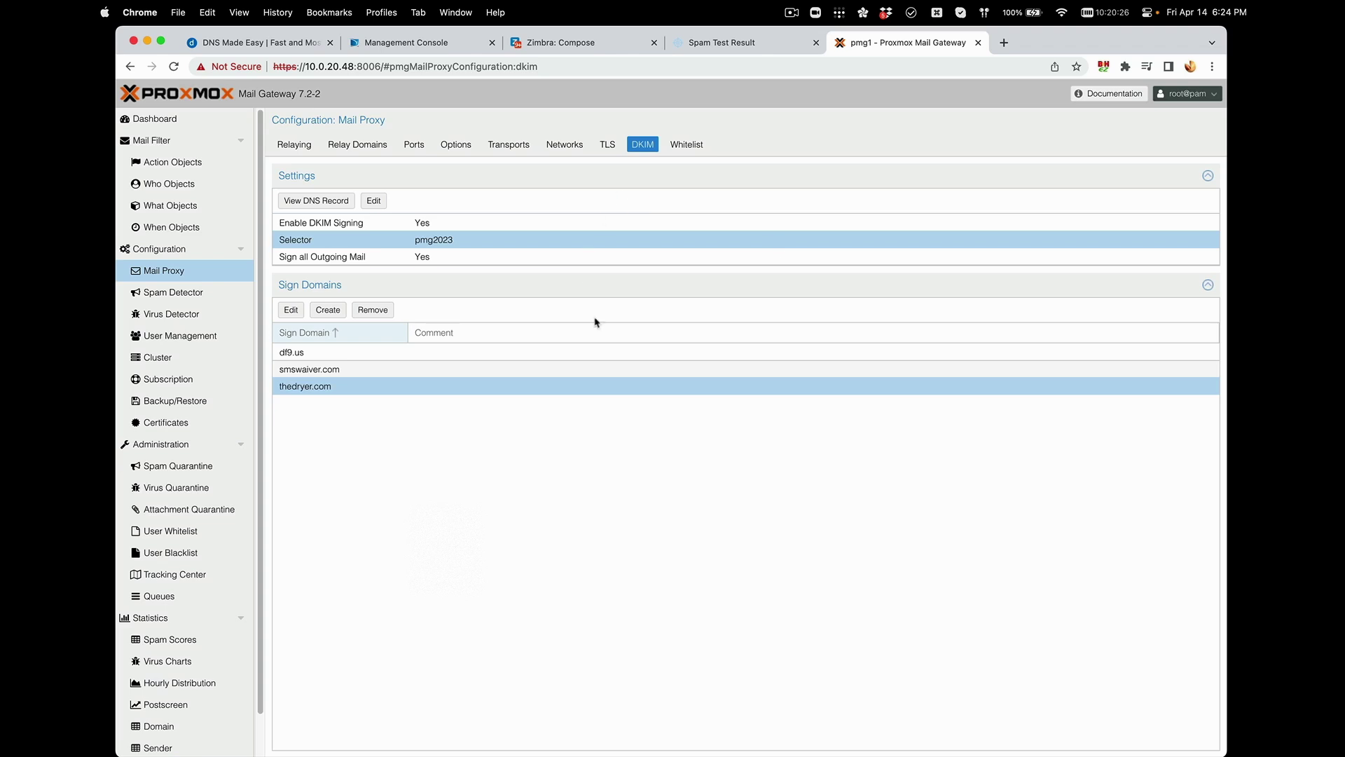
{"action": "left_click", "coordinate": [370, 50]}
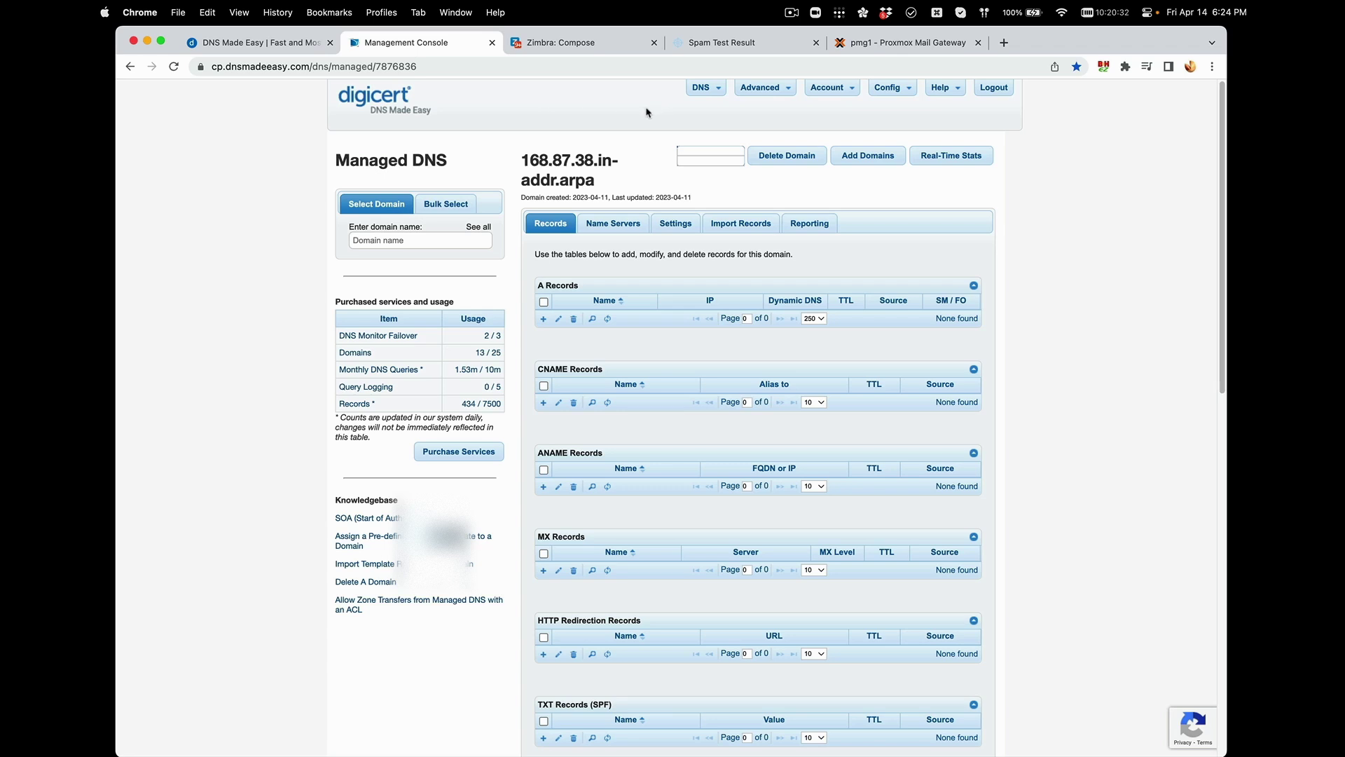
{"action": "left_click", "coordinate": [690, 105]}
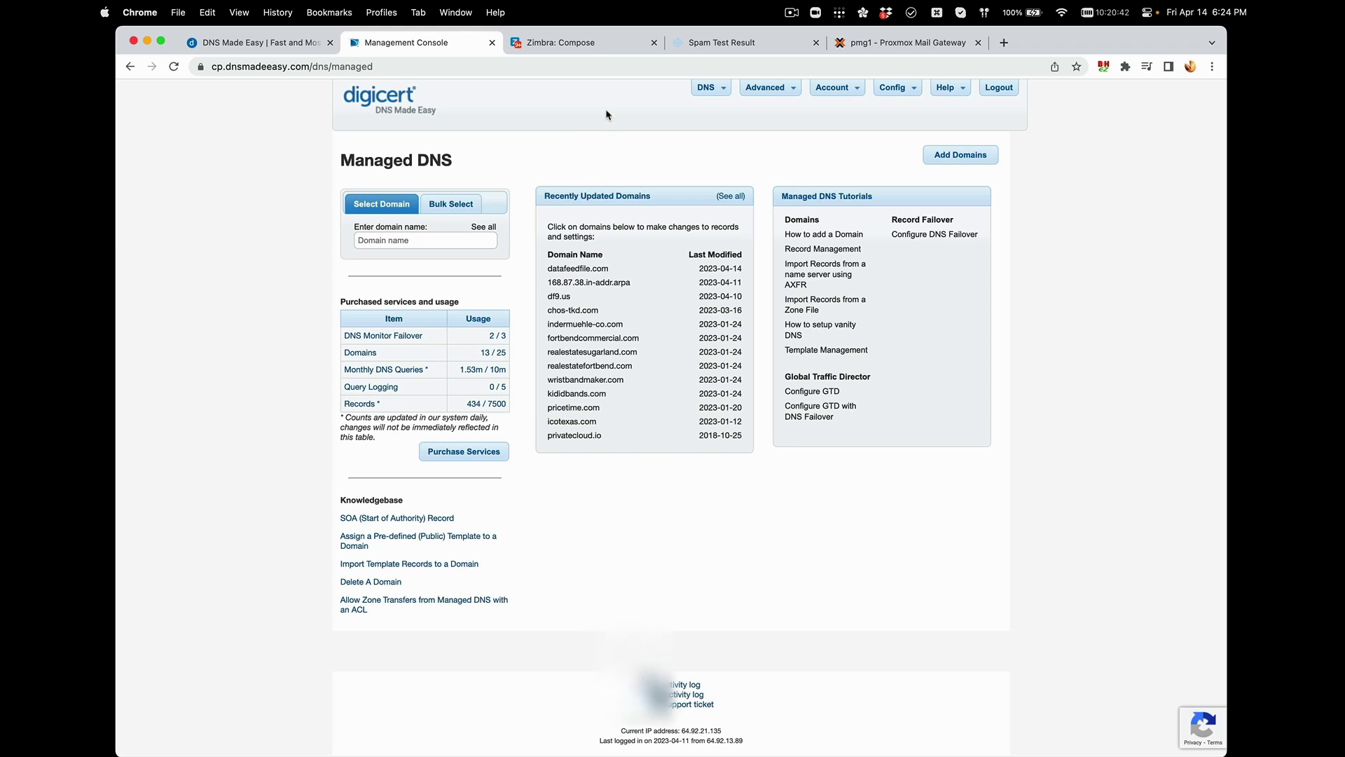
{"action": "left_click", "coordinate": [792, 12]}
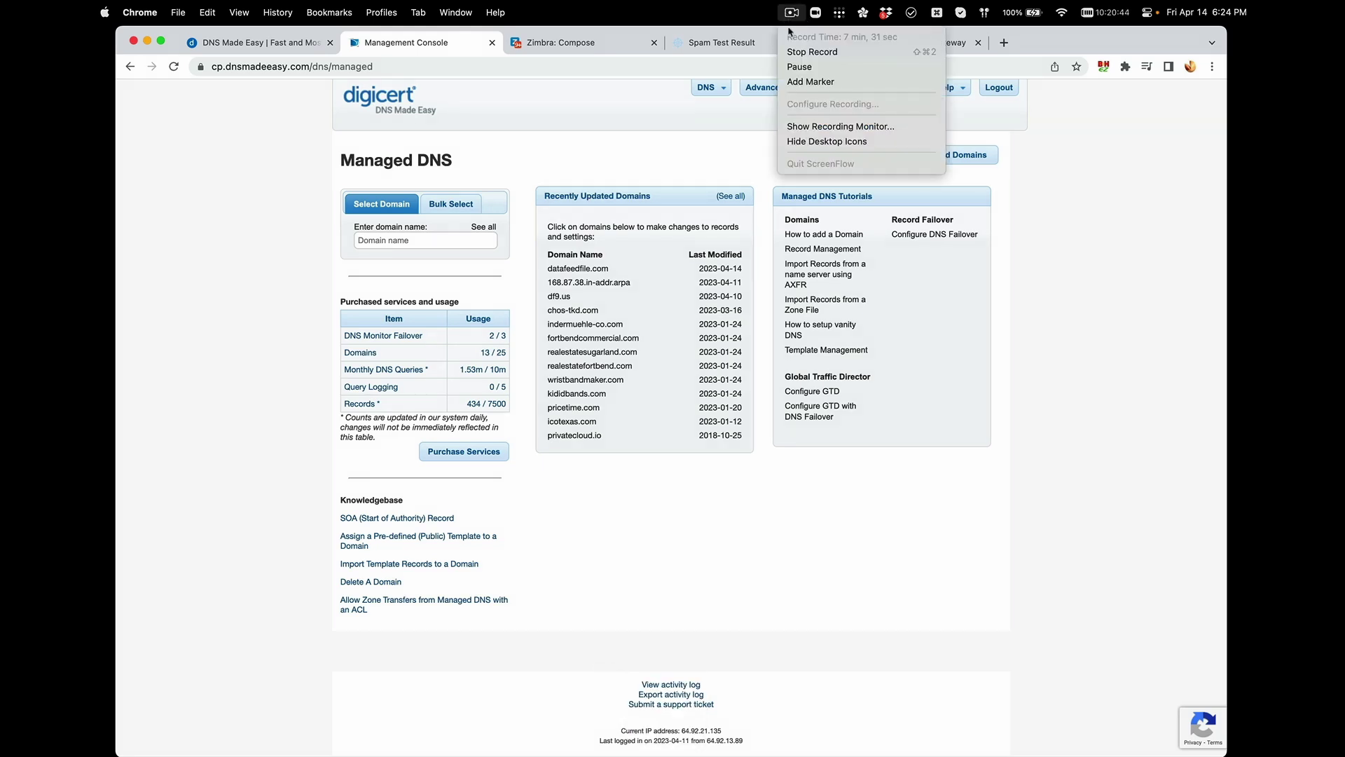
{"action": "left_click", "coordinate": [862, 67]}
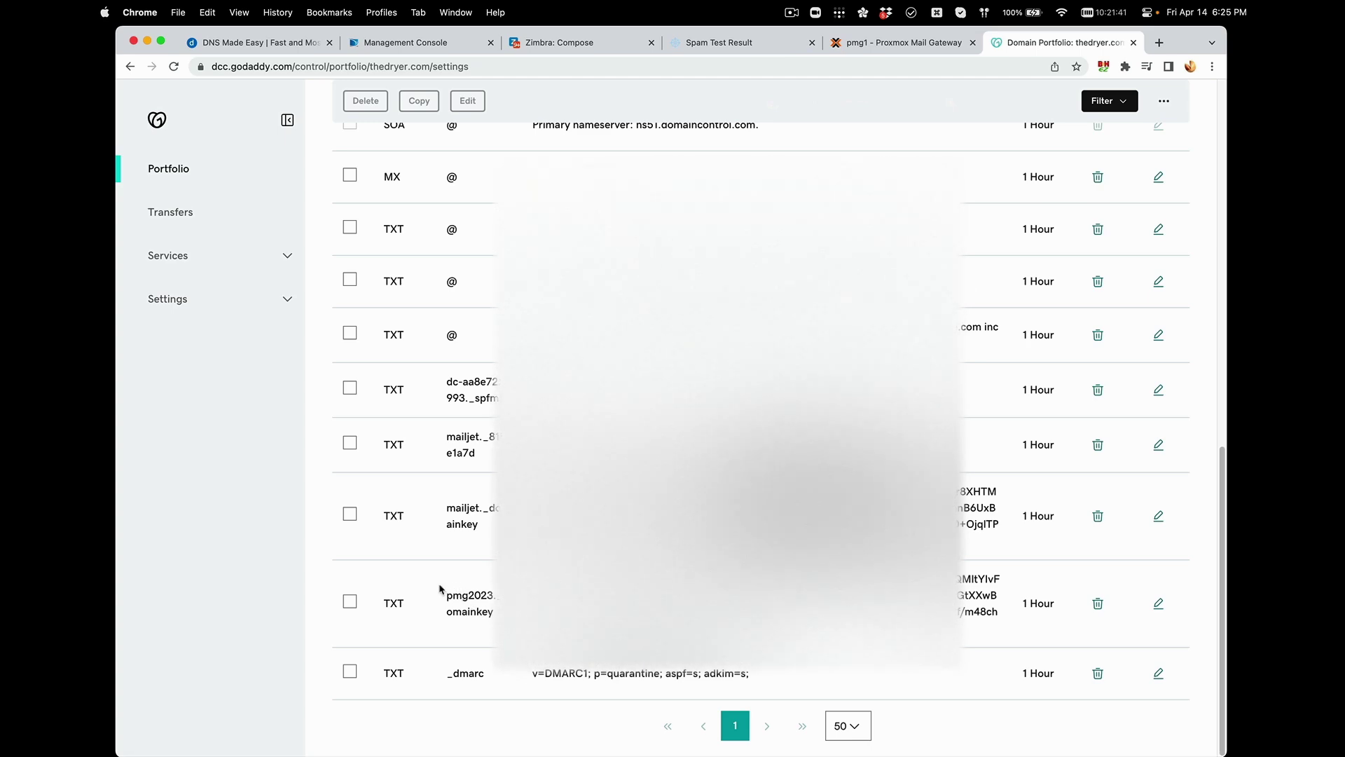
Check the pmg2023._domainkey TXT record's host against the Proxmox DKIM selector pmg2023.
{"action": "double_click", "coordinate": [393, 602]}
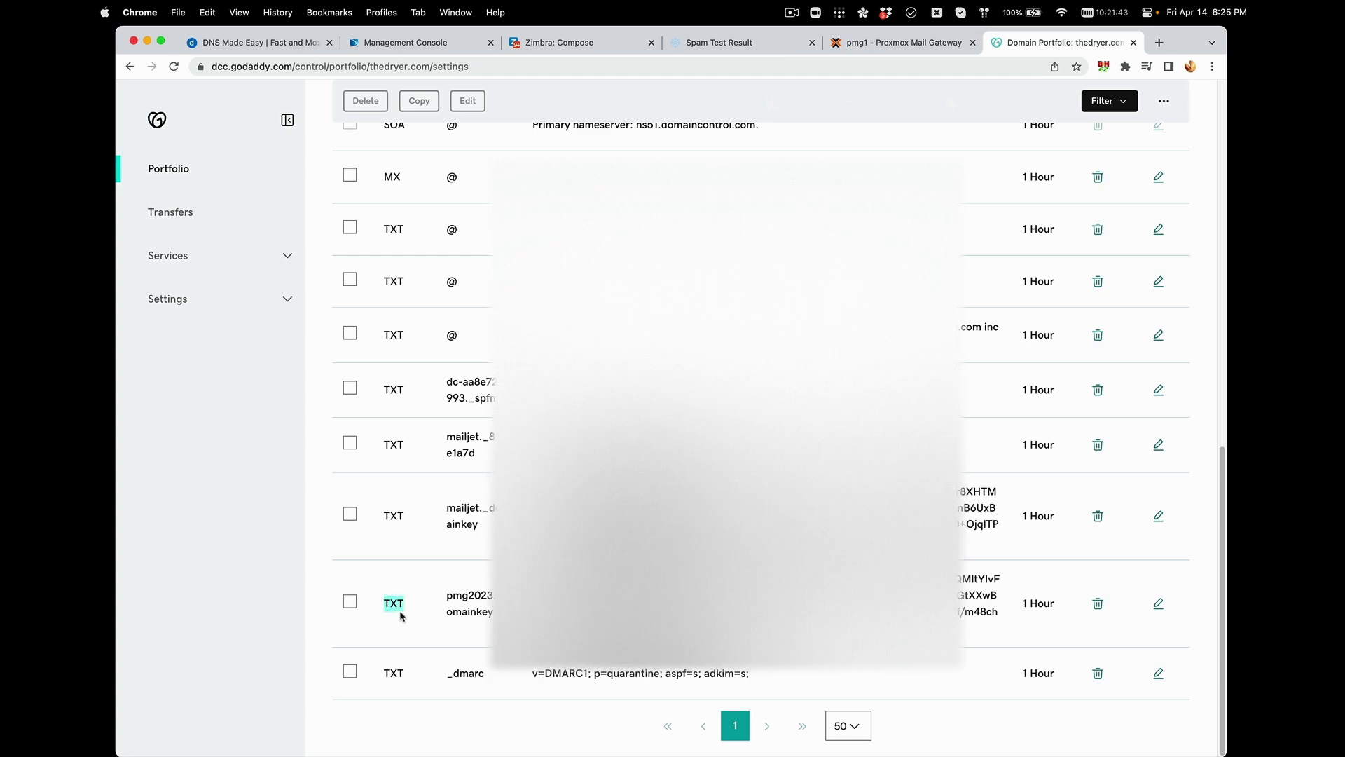
{"action": "left_click", "coordinate": [431, 624]}
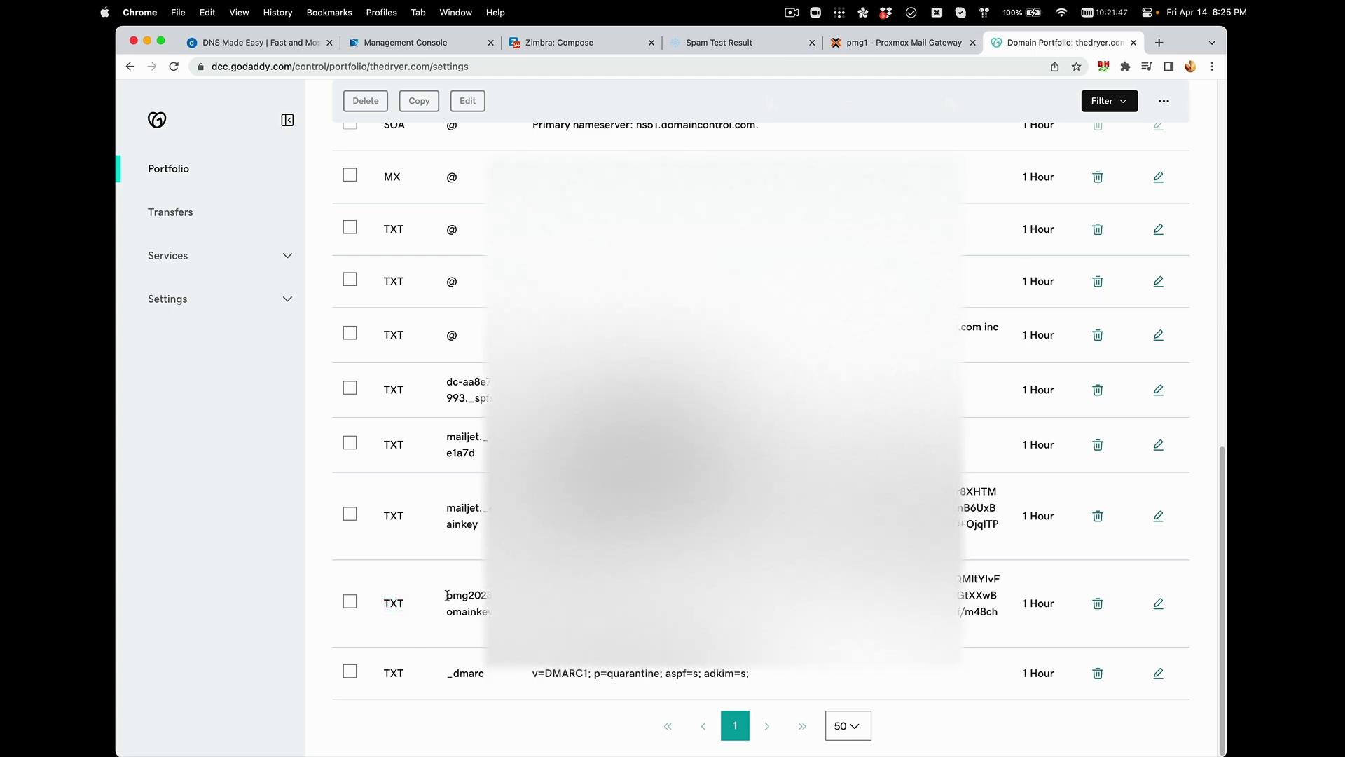
{"action": "double_click", "coordinate": [447, 595]}
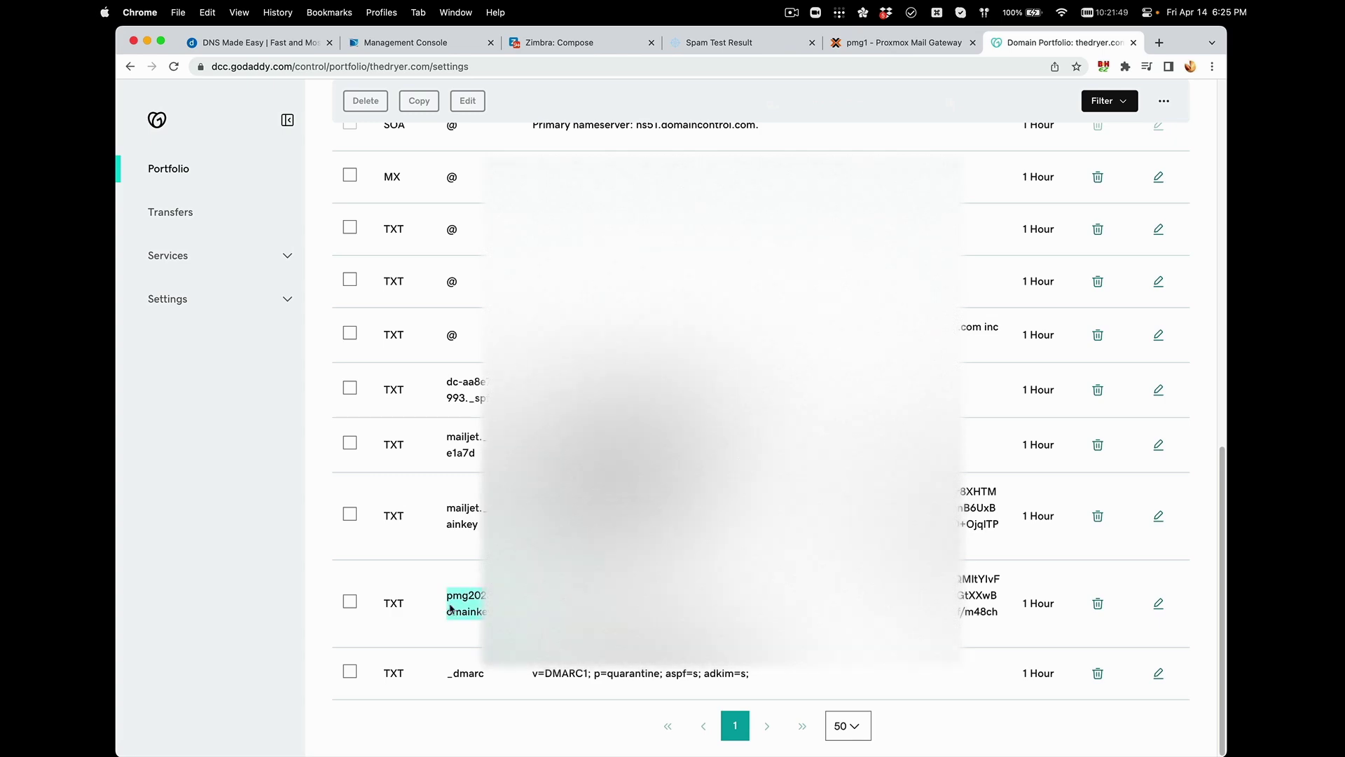
{"action": "double_click", "coordinate": [454, 597]}
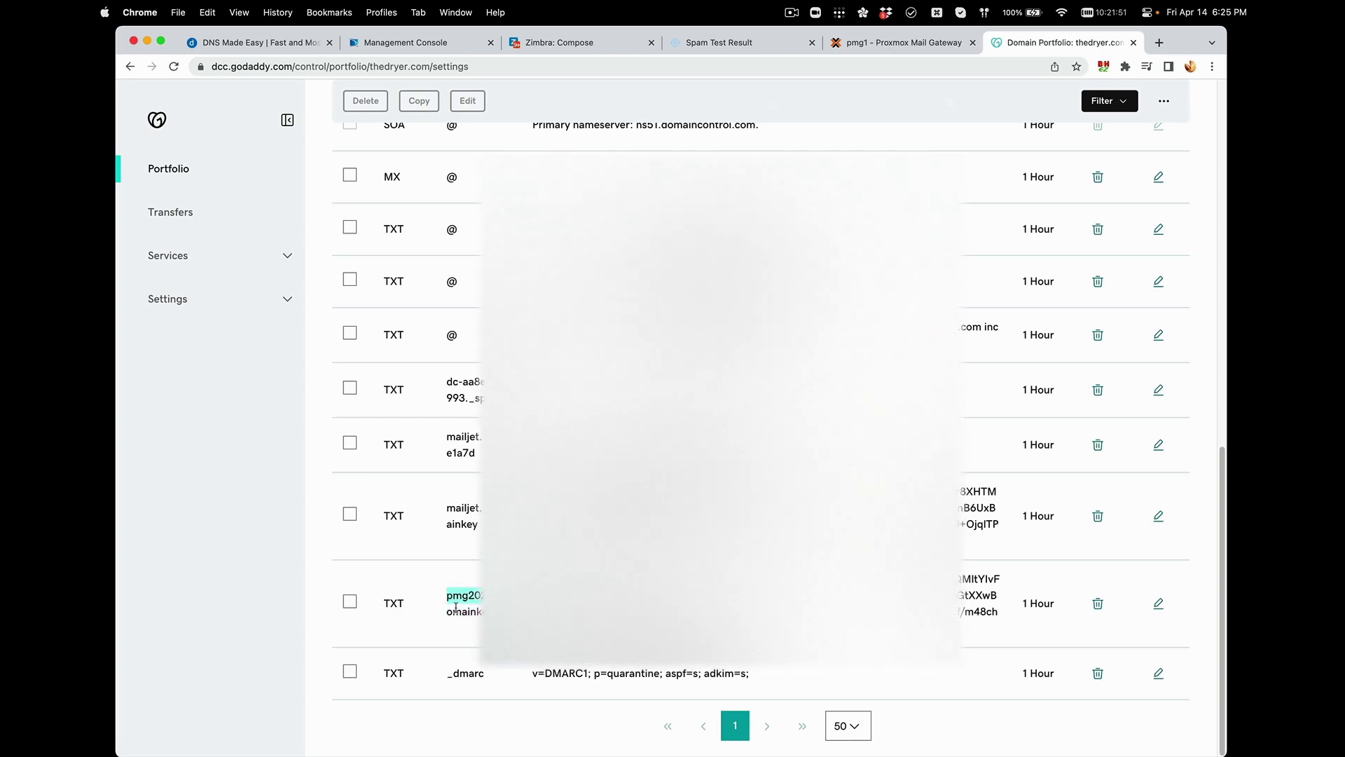
{"action": "left_click", "coordinate": [863, 51]}
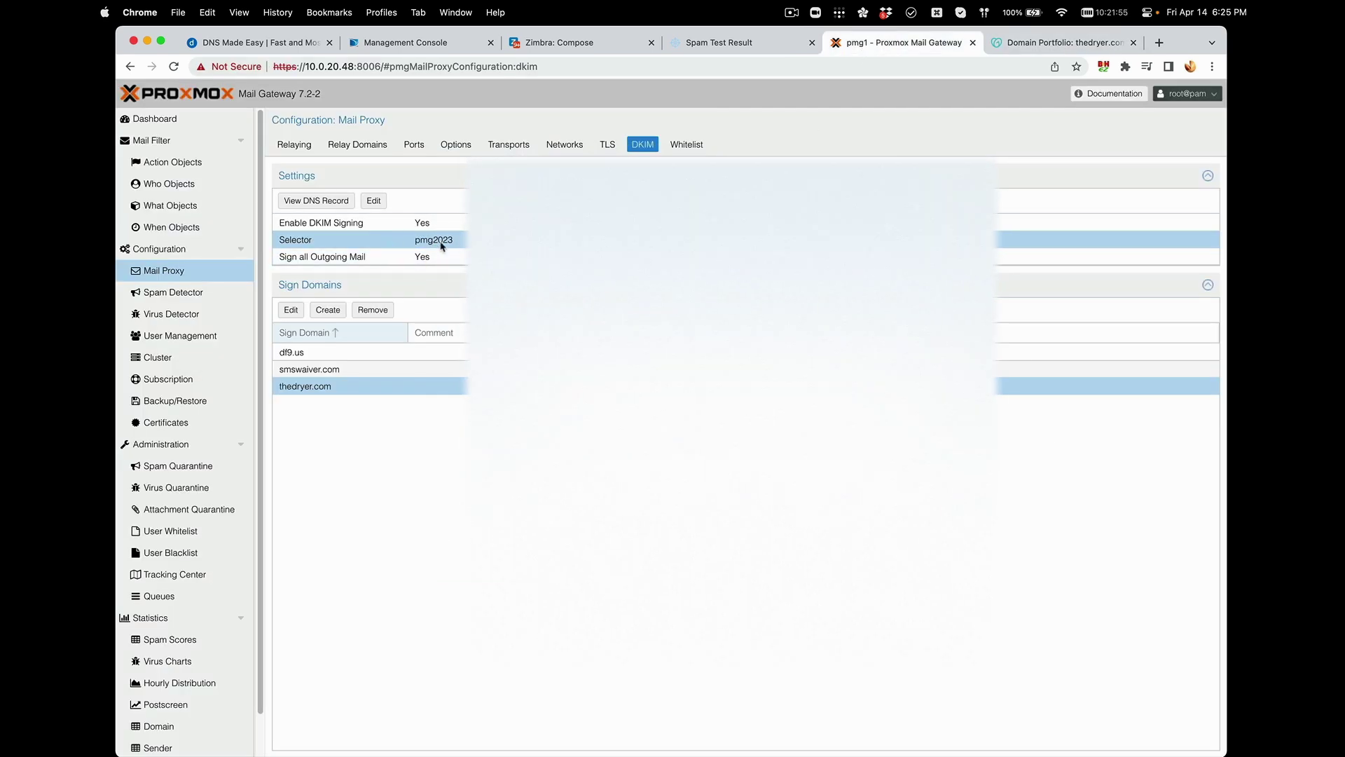
{"action": "left_click", "coordinate": [1017, 44]}
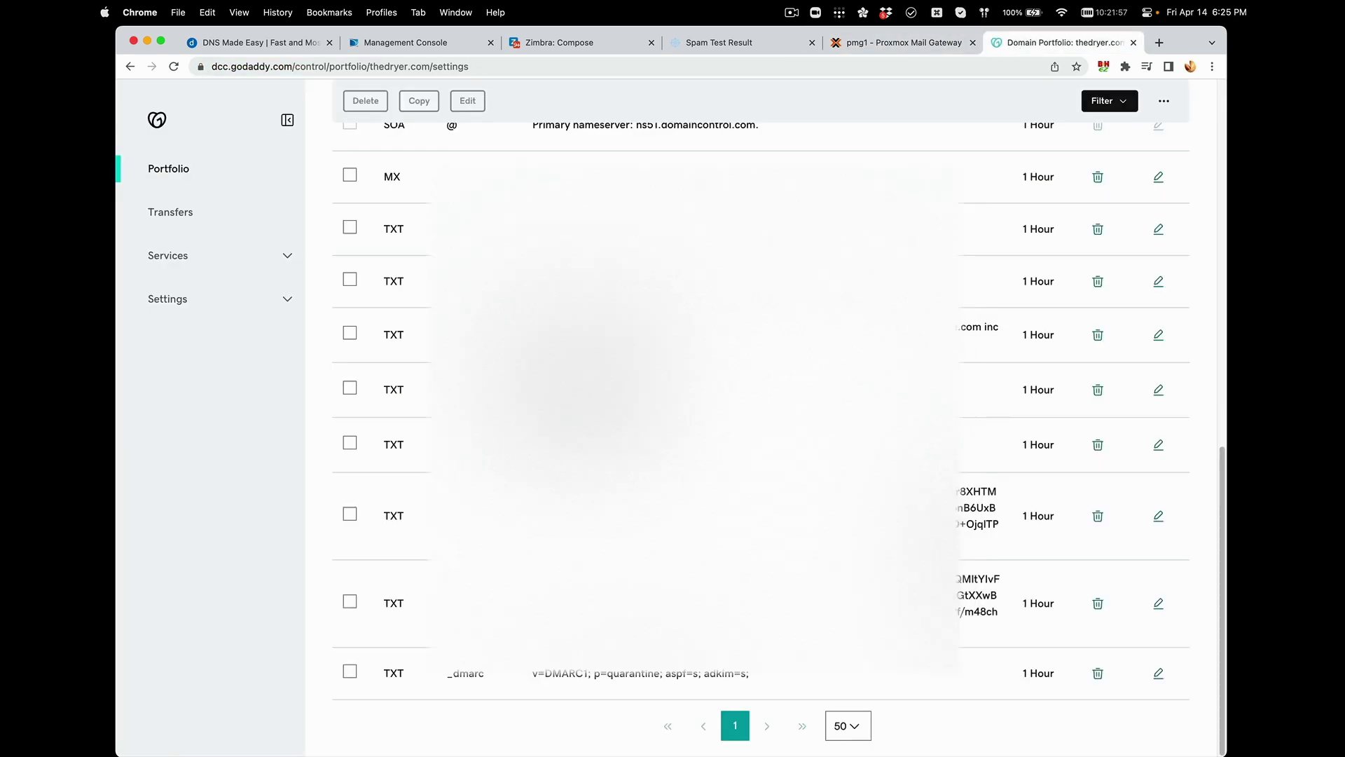
Compare the pmg2023 DKIM key value with the key saved in TextEdit, then view mail-tester results.
{"action": "left_click_drag", "start_coordinate": [532, 578], "coordinate": [1000, 613]}
{"action": "mouse_move", "coordinate": [989, 744]}
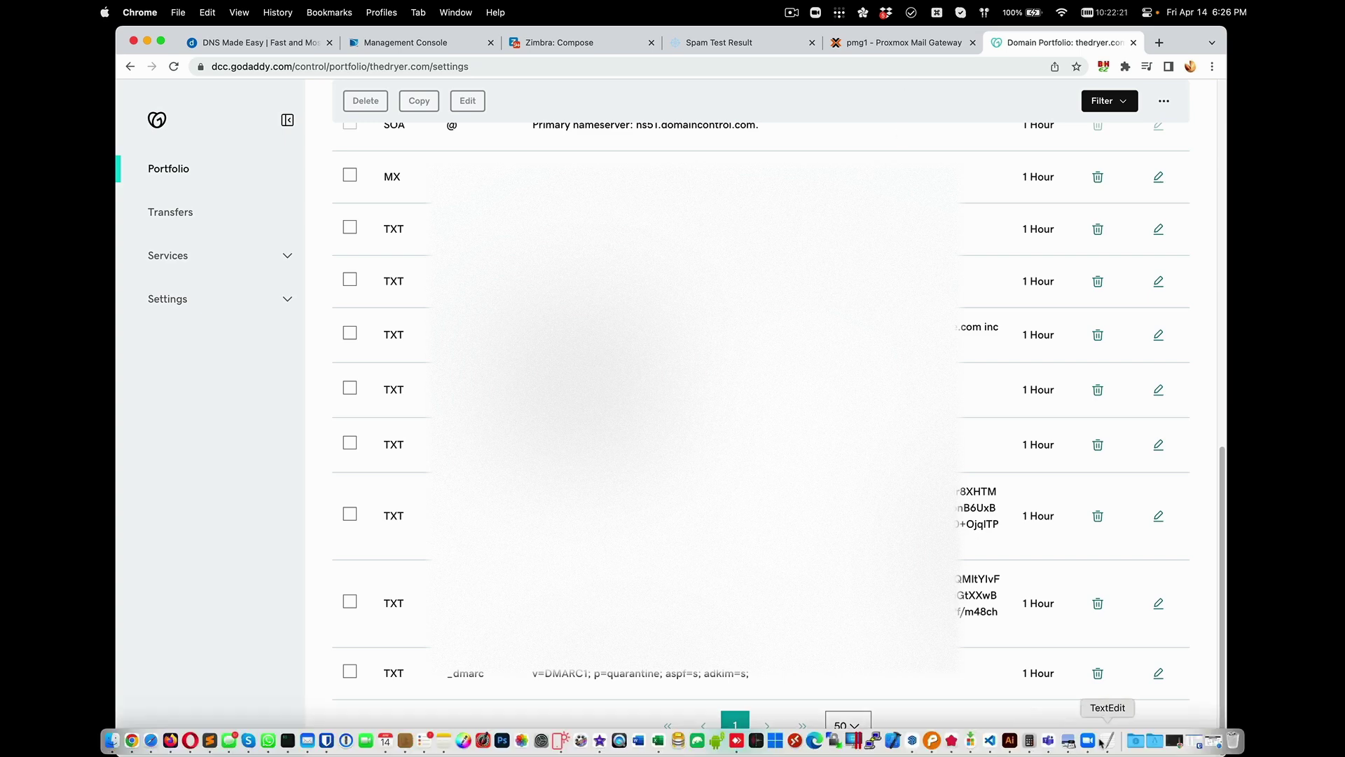
{"action": "left_click", "coordinate": [1106, 743]}
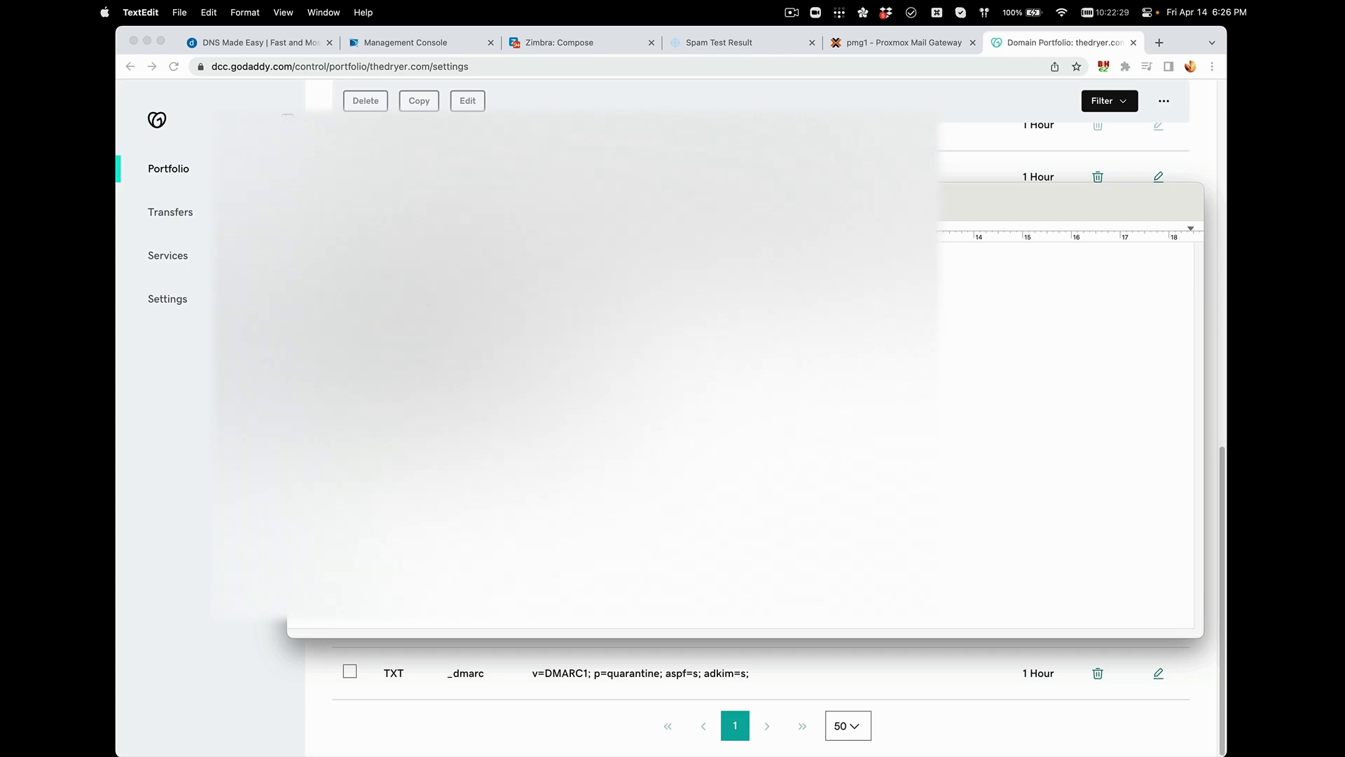
{"action": "key", "text": "super+Tab"}
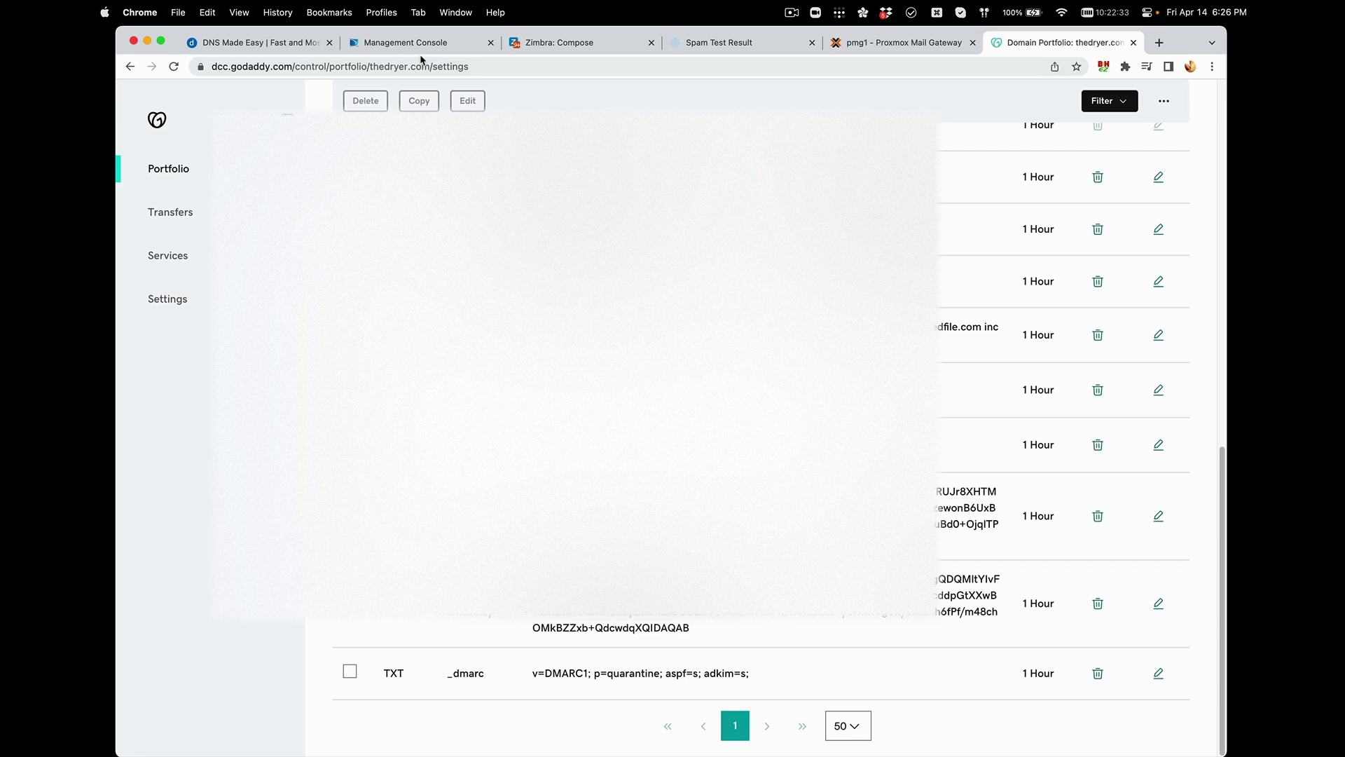
{"action": "left_click", "coordinate": [733, 45]}
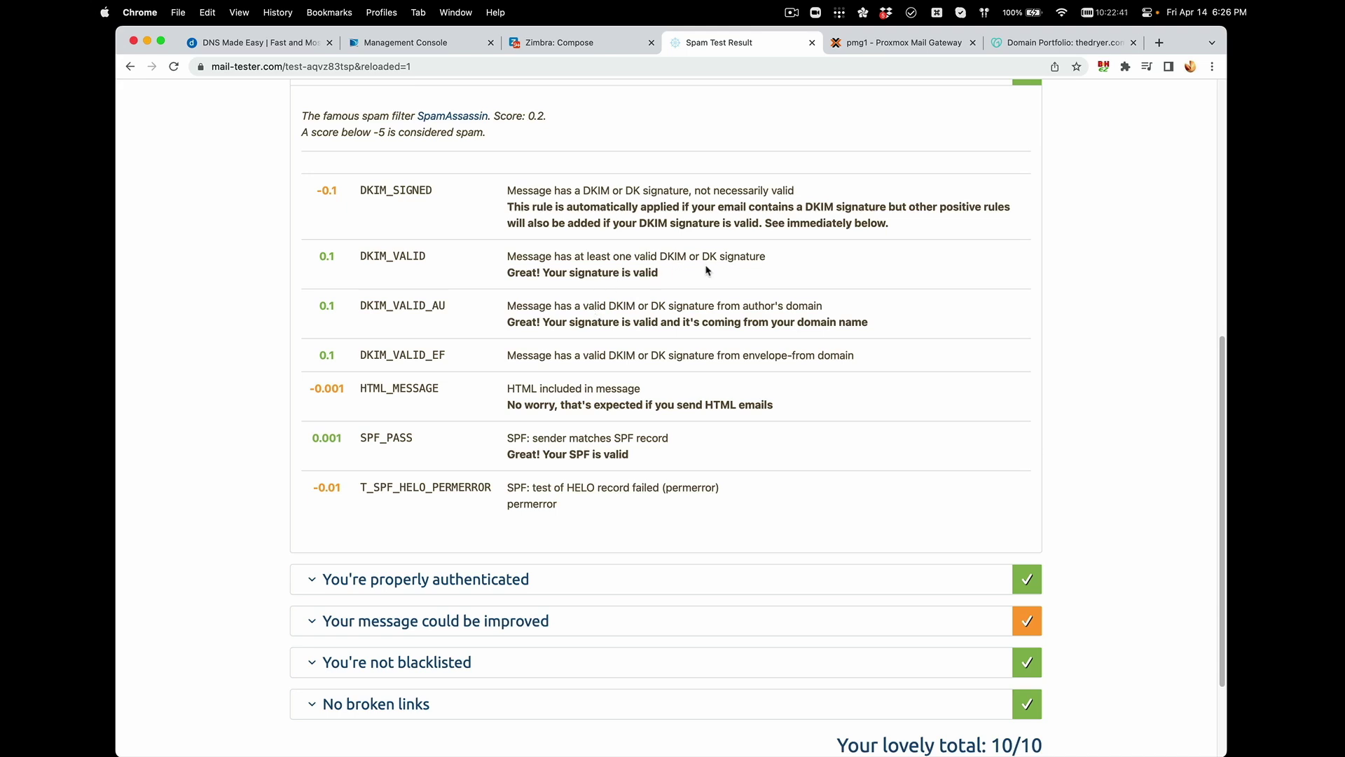
Highlight mail-tester's SPF_PASS note confirming valid SPF, then return to GoDaddy's DNS records.
{"action": "scroll", "coordinate": [647, 454], "scroll_direction": "up", "scroll_amount": 3}
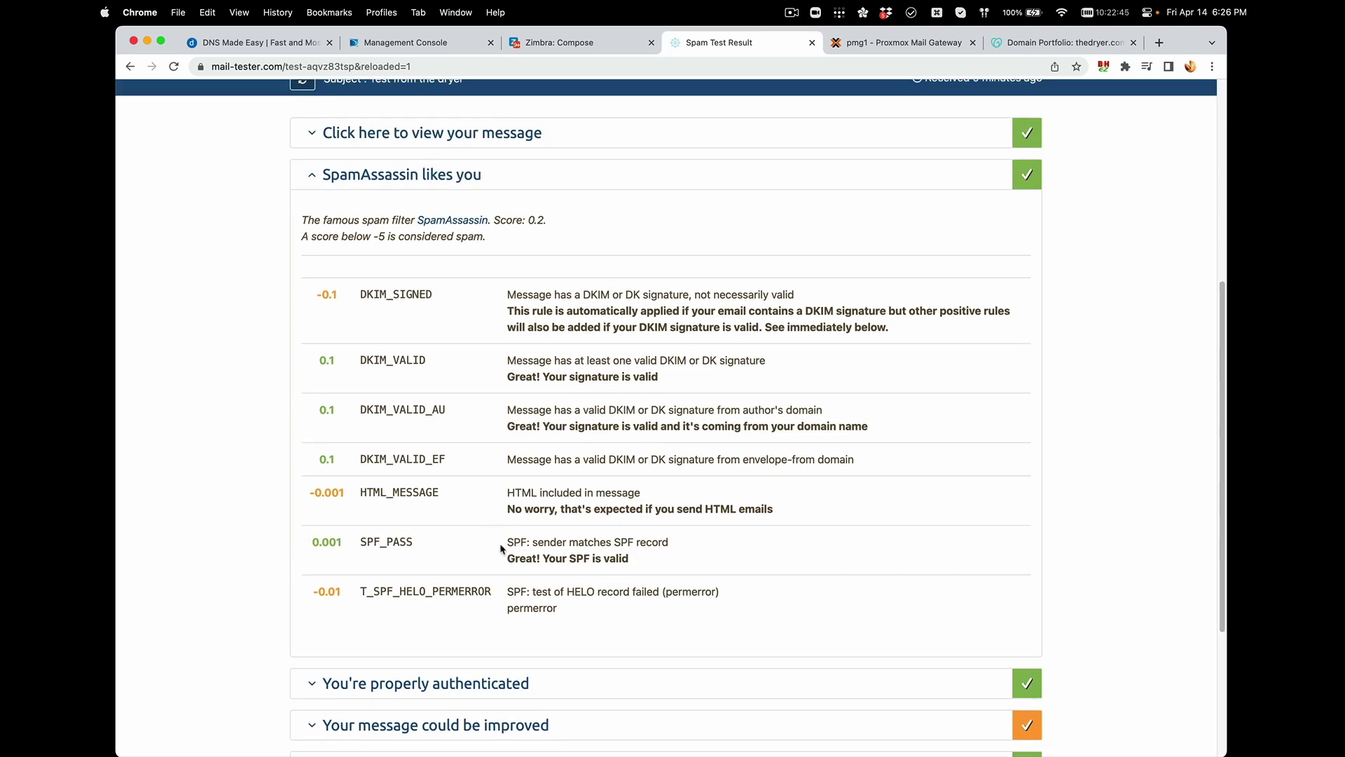
{"action": "left_click_drag", "start_coordinate": [507, 542], "coordinate": [633, 560]}
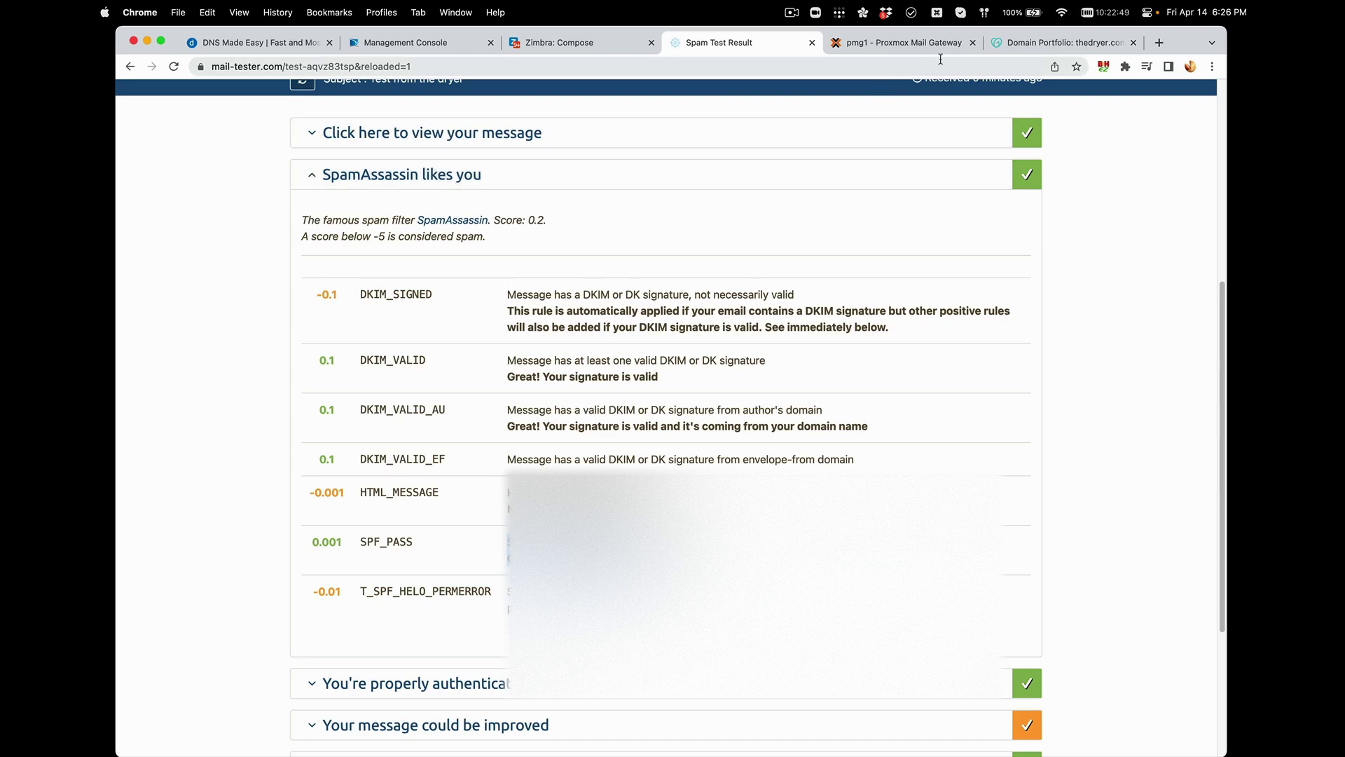
{"action": "left_click", "coordinate": [1016, 43]}
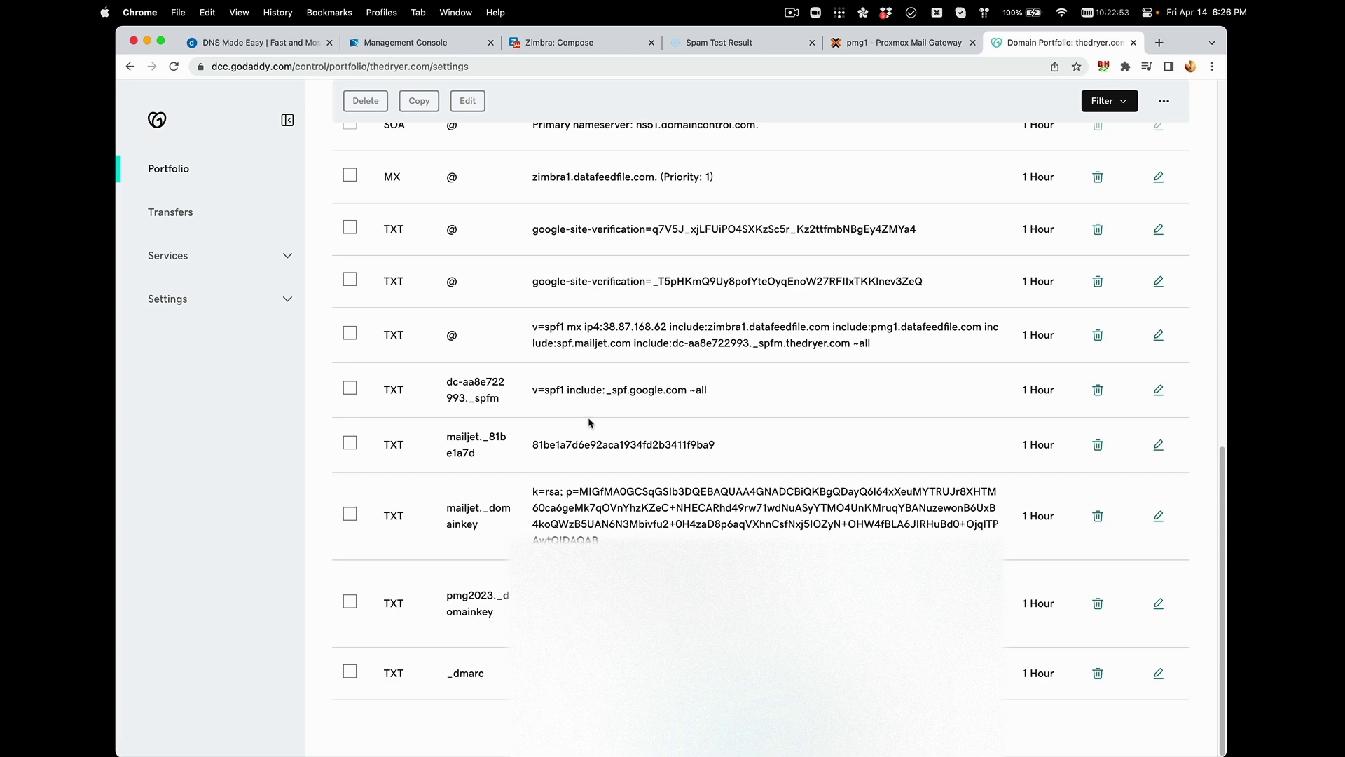
Pick out the SPF record's mx, ip4:38.87.168.62 and include:pmg1.datafeedfile.com entries.
{"action": "scroll", "coordinate": [589, 422], "scroll_direction": "up", "scroll_amount": 1}
{"action": "scroll", "coordinate": [587, 418], "scroll_direction": "up", "scroll_amount": 5}
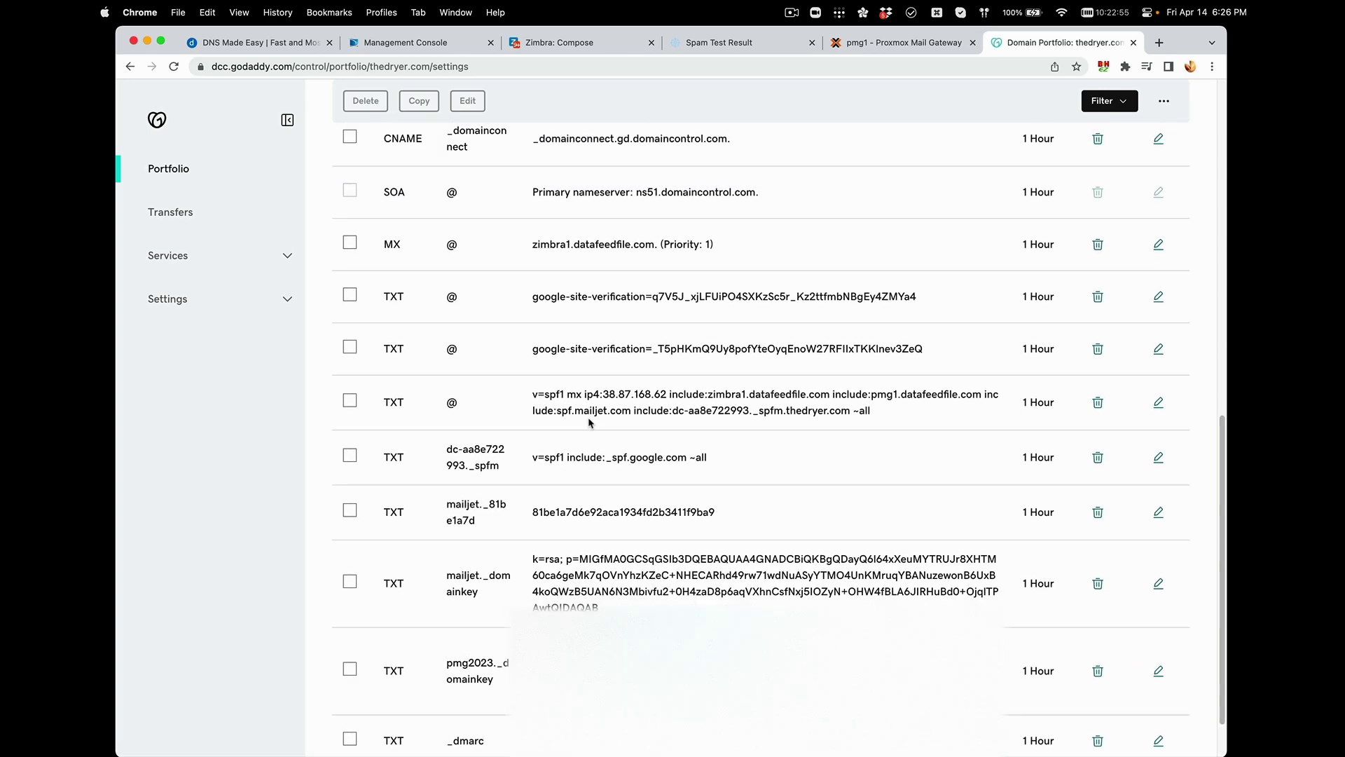
{"action": "scroll", "coordinate": [588, 418], "scroll_direction": "down", "scroll_amount": 5}
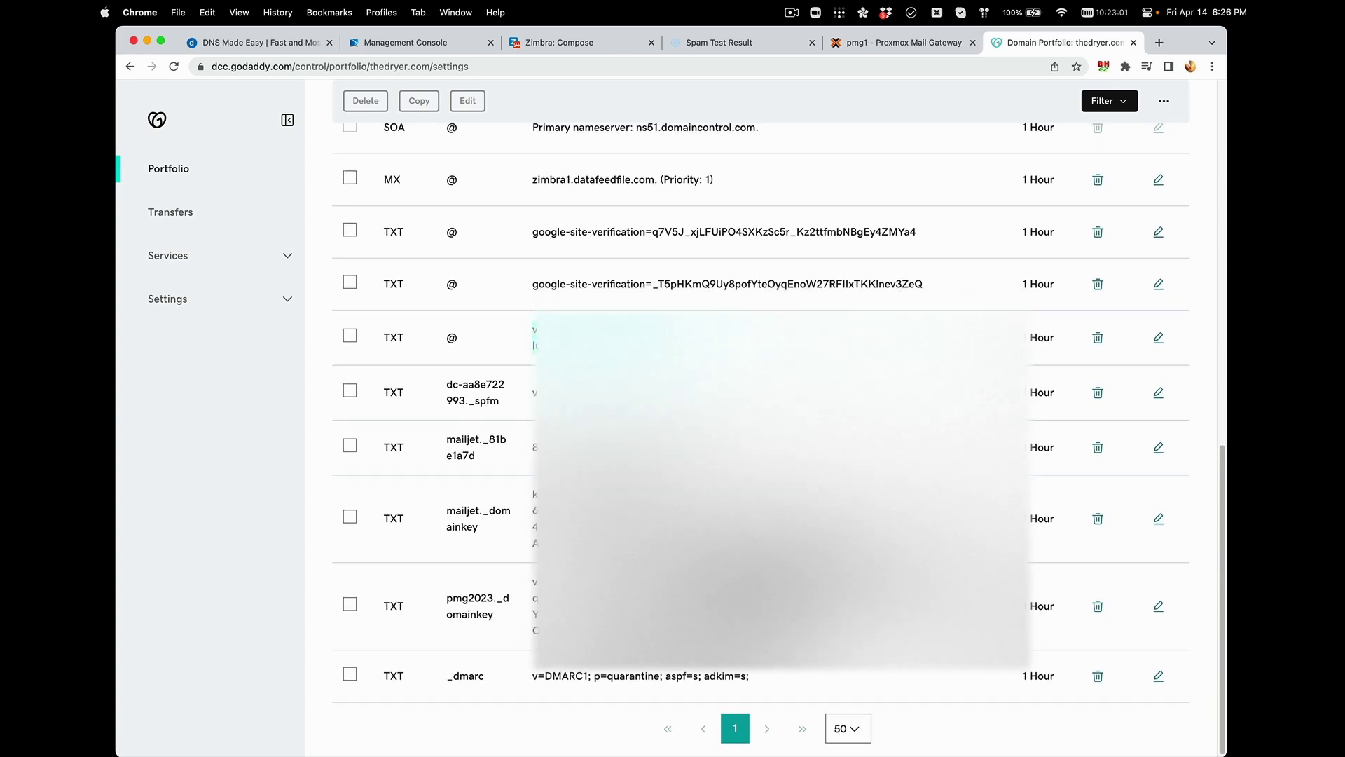
{"action": "triple_click", "coordinate": [649, 337]}
{"action": "left_click", "coordinate": [650, 338]}
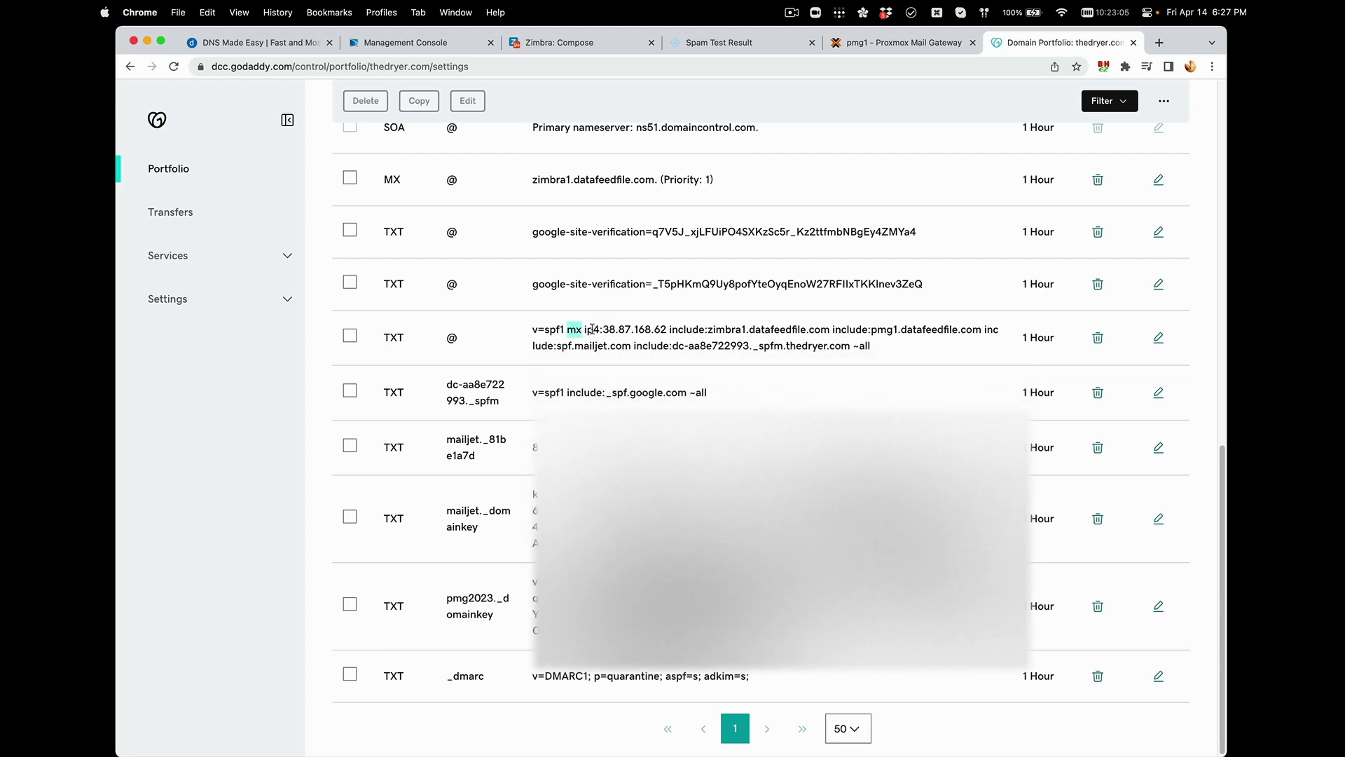
{"action": "left_click_drag", "start_coordinate": [586, 329], "coordinate": [668, 329]}
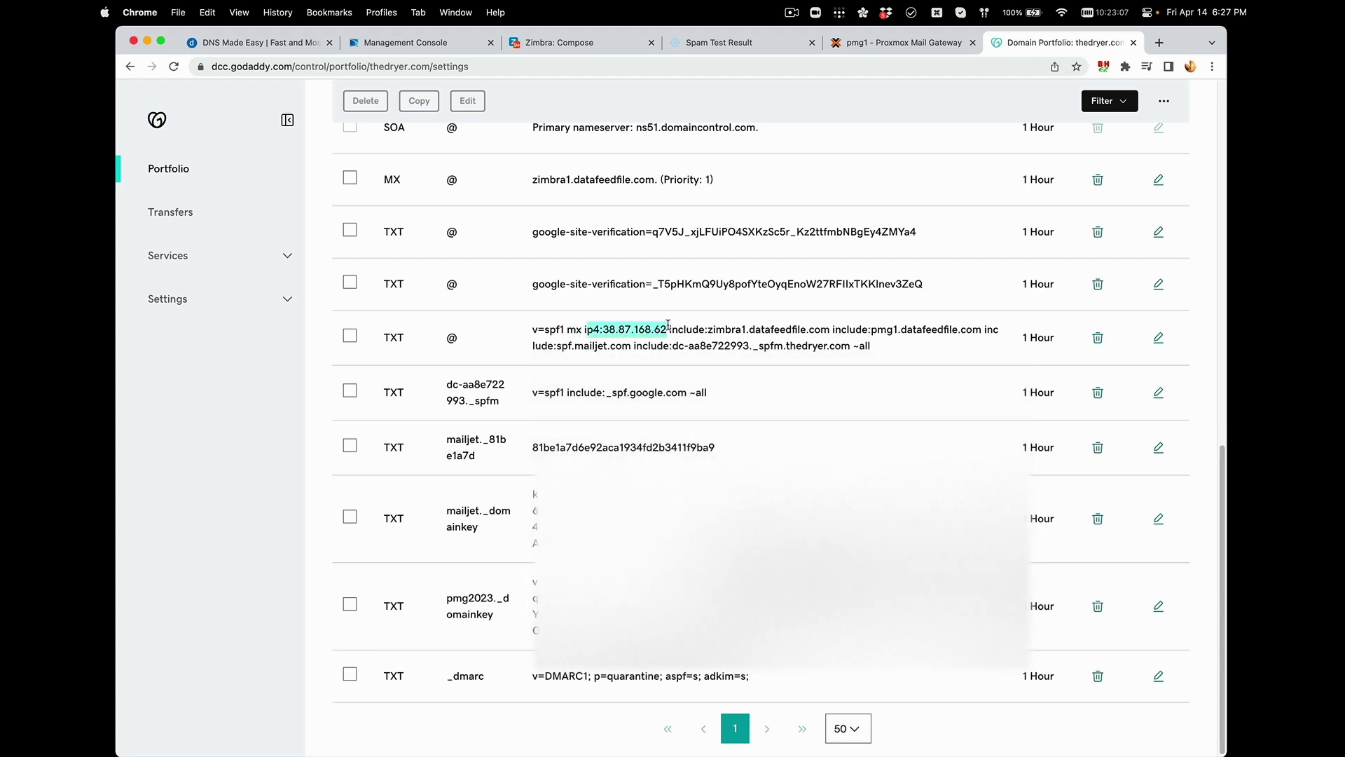
{"action": "left_click", "coordinate": [663, 332]}
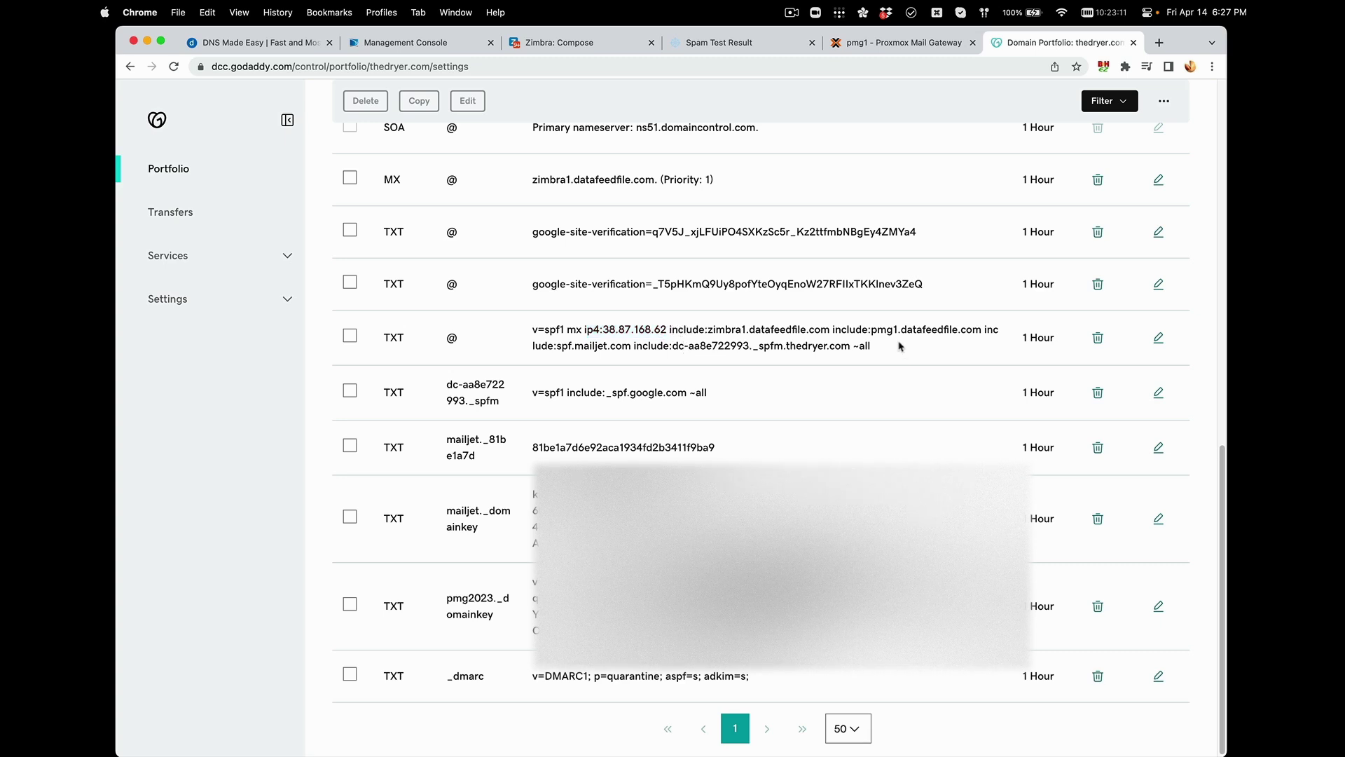
{"action": "left_click_drag", "start_coordinate": [833, 329], "coordinate": [982, 330]}
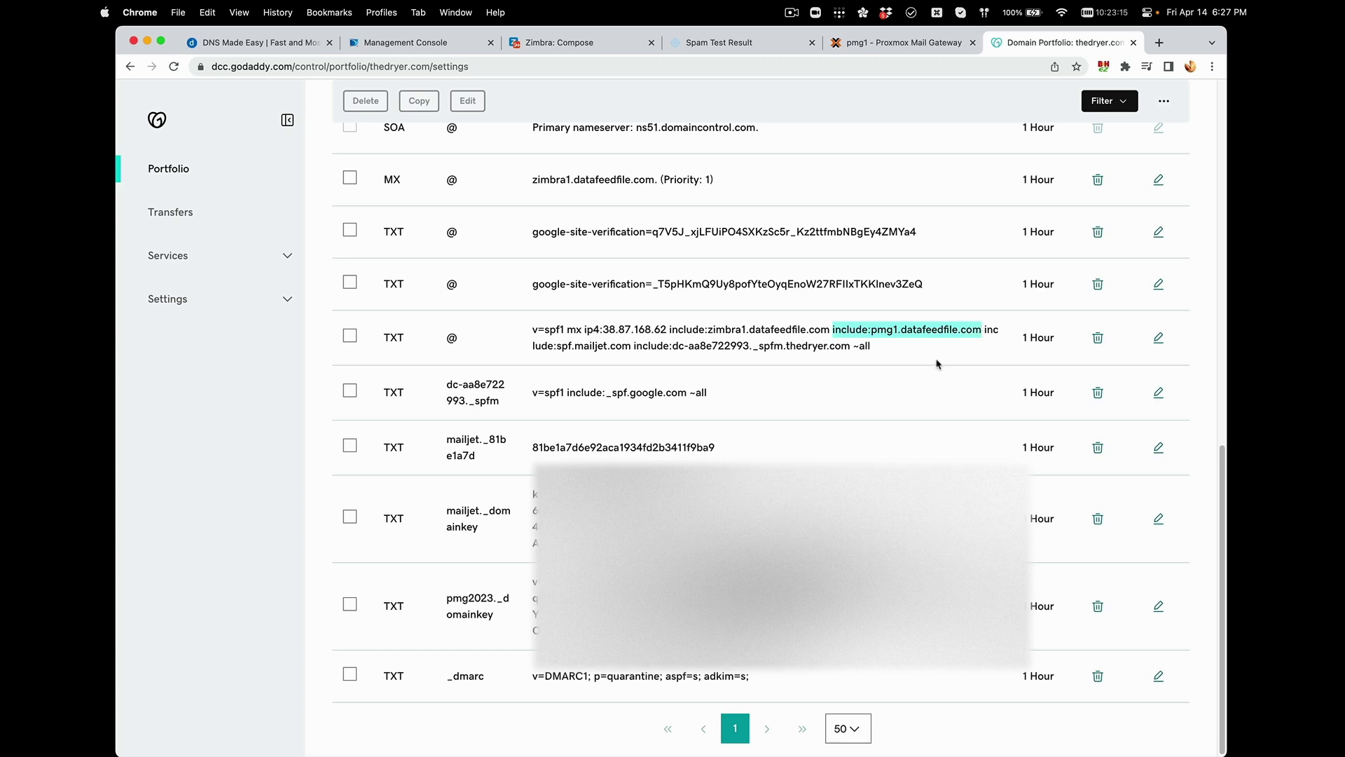
{"action": "double_click", "coordinate": [884, 330]}
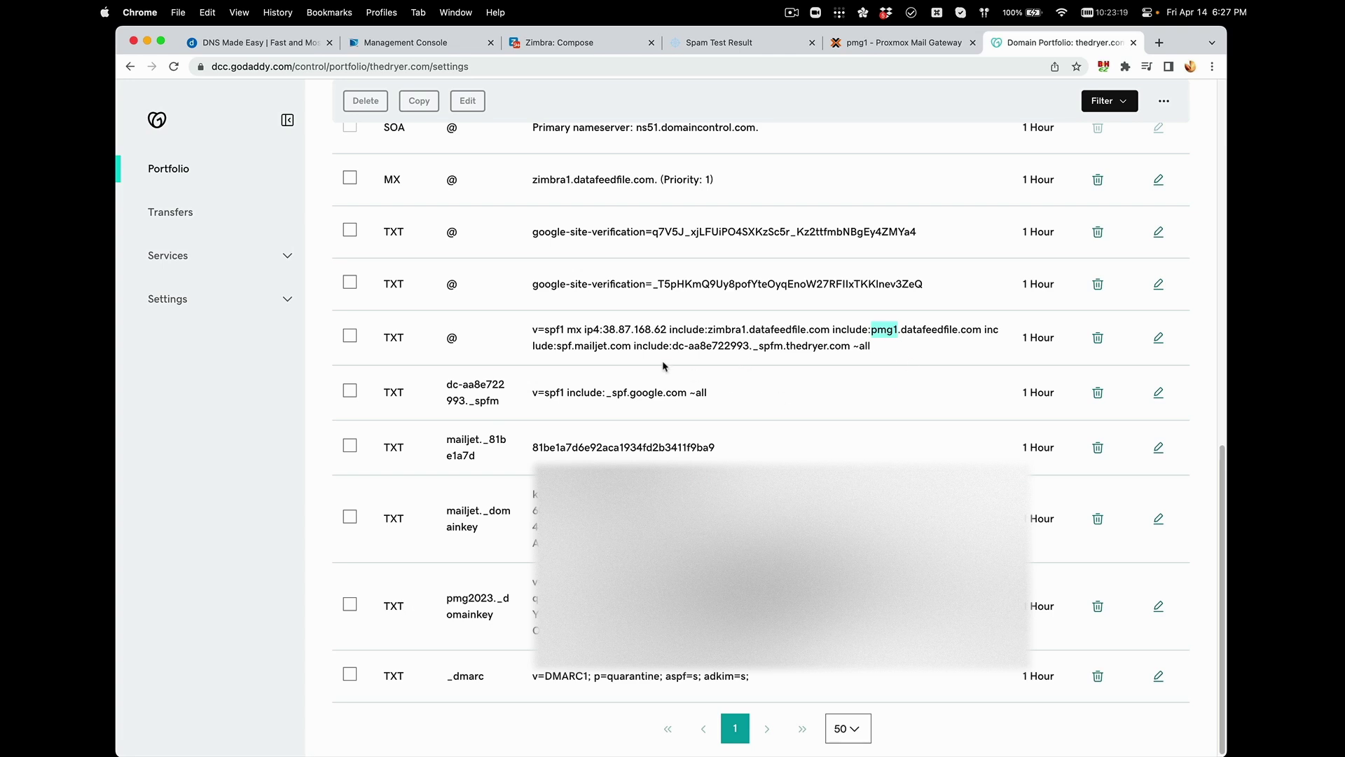
{"action": "left_click", "coordinate": [548, 340]}
Highlight the spf.mailjet.com and include:zimbra1.datafeedfile.com entries, then the whole SPF value.
{"action": "double_click", "coordinate": [575, 344]}
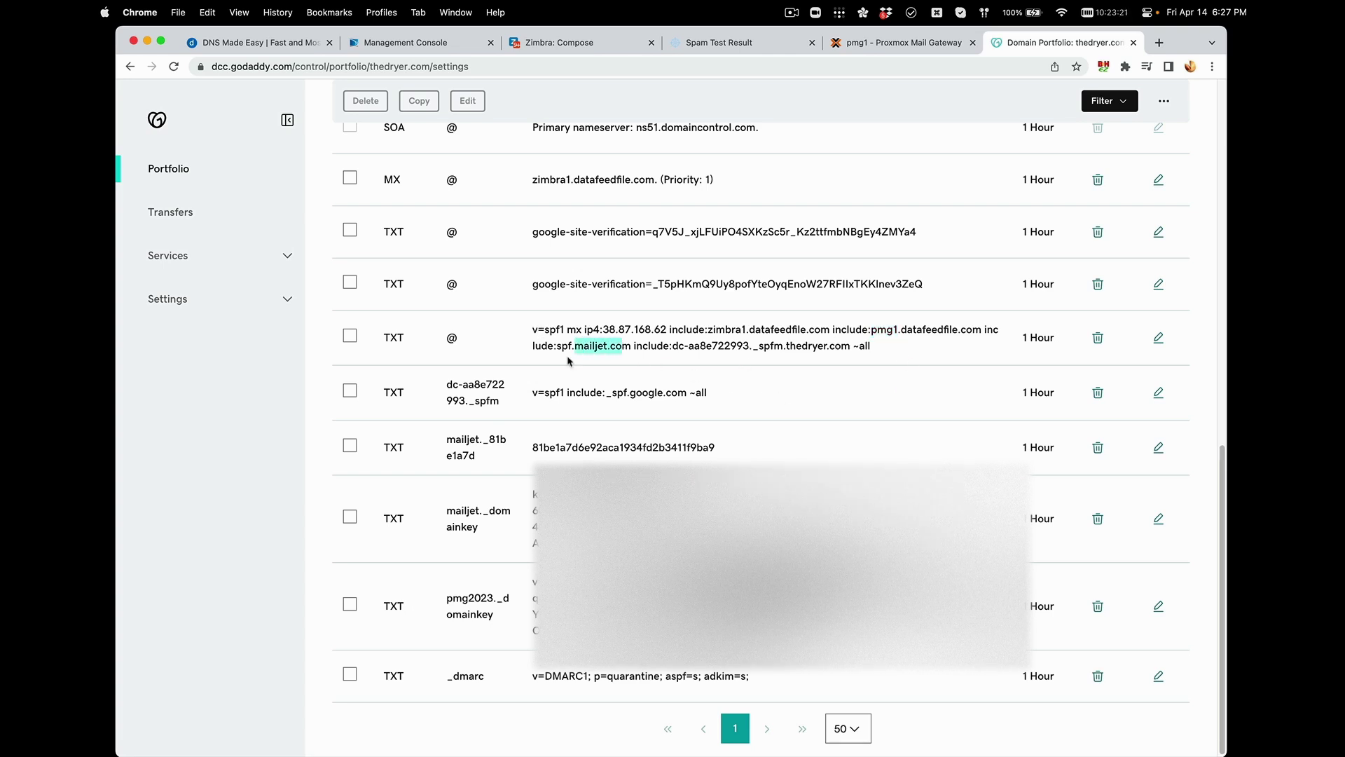
{"action": "left_click_drag", "start_coordinate": [557, 345], "coordinate": [650, 347]}
{"action": "left_click", "coordinate": [786, 344]}
{"action": "left_click_drag", "start_coordinate": [670, 328], "coordinate": [830, 329]}
{"action": "left_click", "coordinate": [777, 369]}
{"action": "left_click_drag", "start_coordinate": [670, 328], "coordinate": [823, 328]}
{"action": "left_click", "coordinate": [709, 346]}
{"action": "left_click_drag", "start_coordinate": [532, 329], "coordinate": [880, 347]}
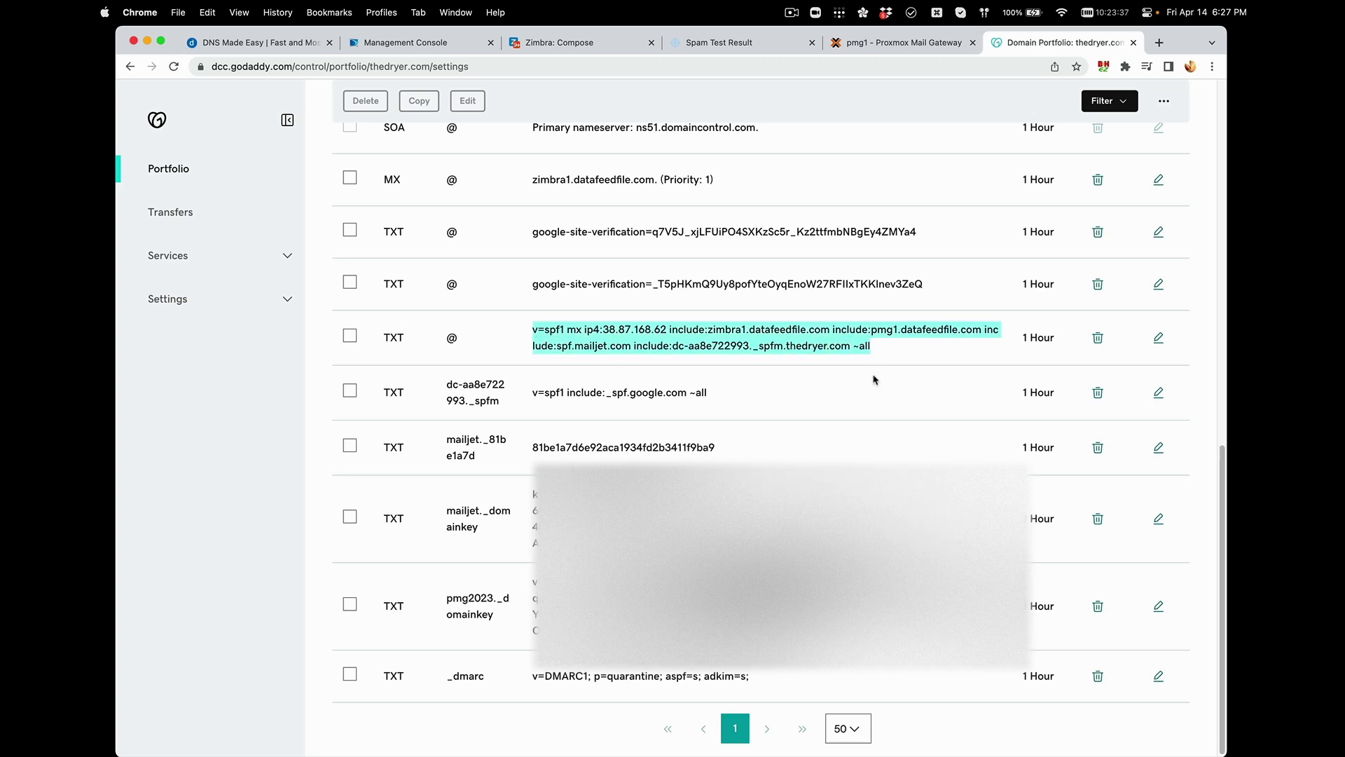
{"action": "left_click", "coordinate": [866, 374]}
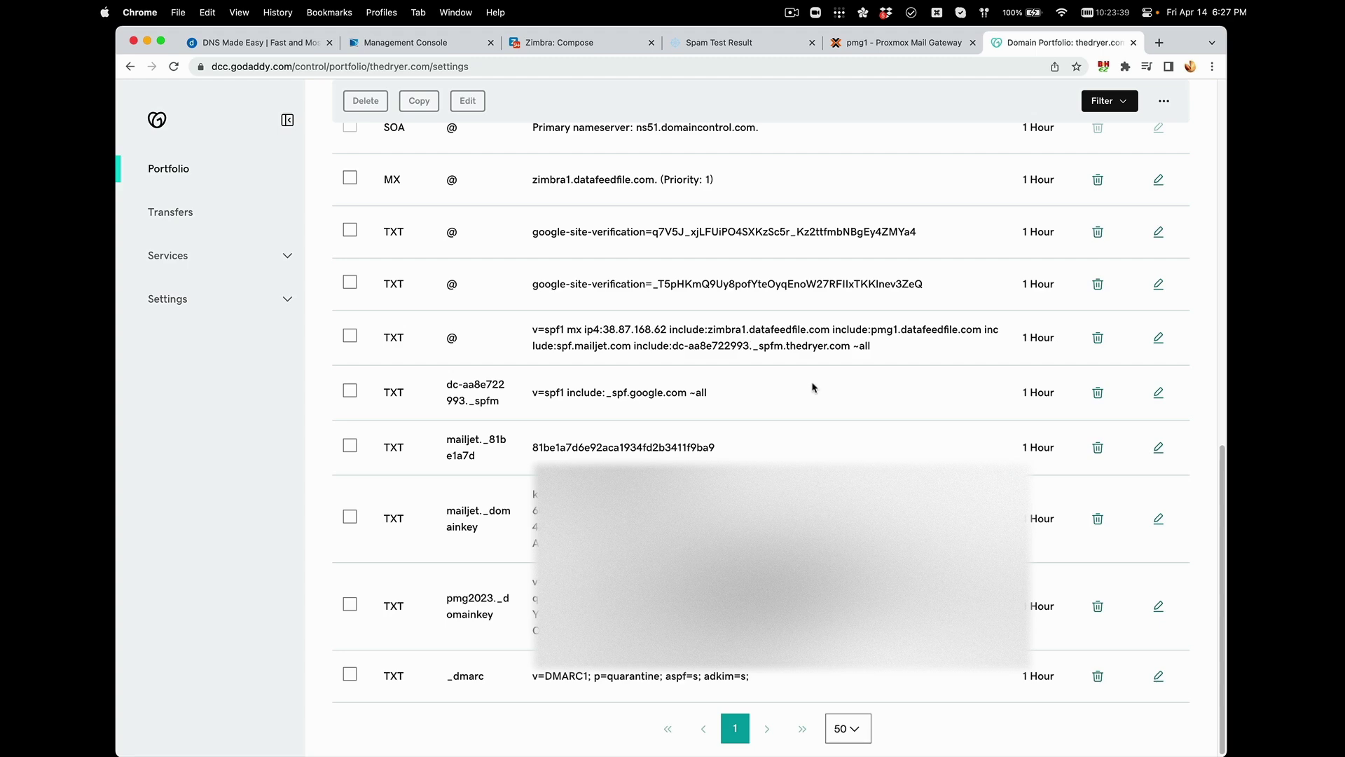
Highlight the SPF_PASS confirmation in the mail-tester results.
{"action": "left_click", "coordinate": [719, 42]}
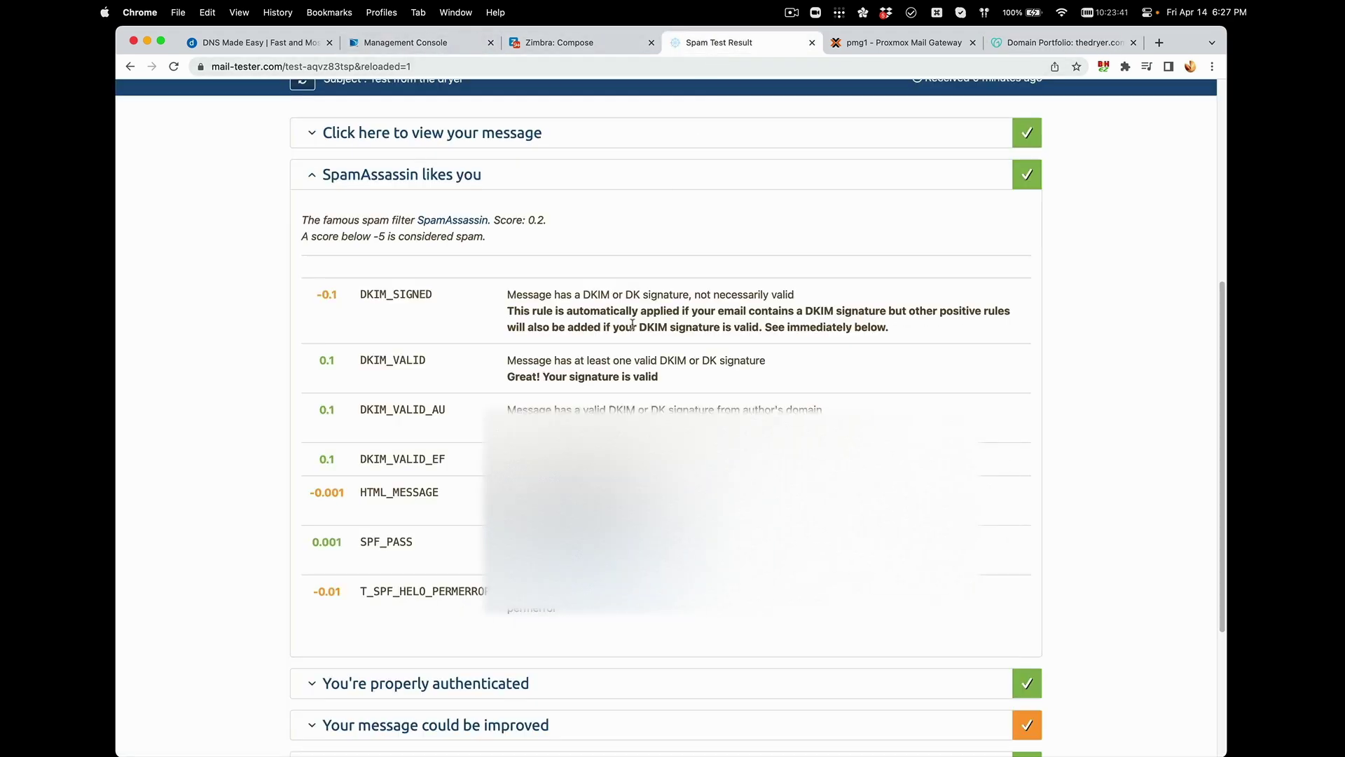
{"action": "left_click_drag", "start_coordinate": [506, 542], "coordinate": [631, 560]}
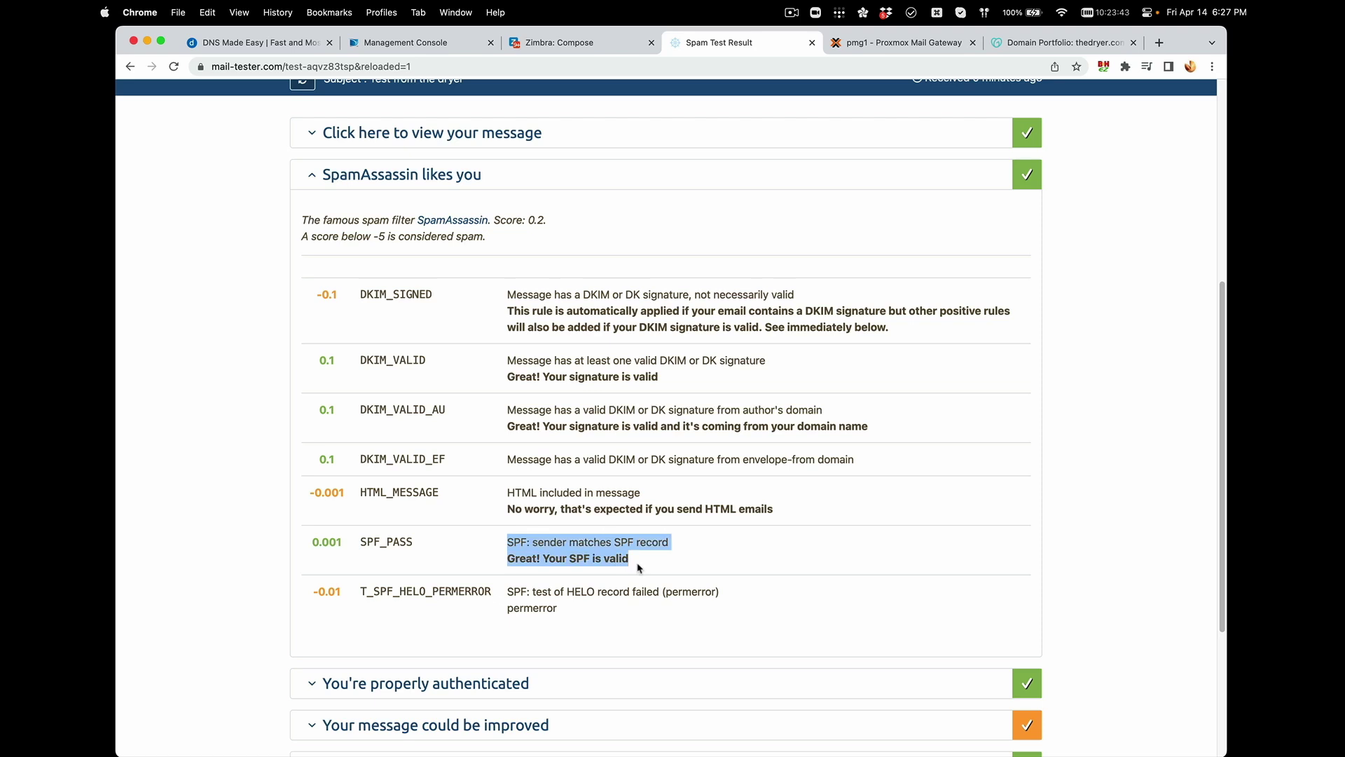
{"action": "left_click", "coordinate": [619, 458]}
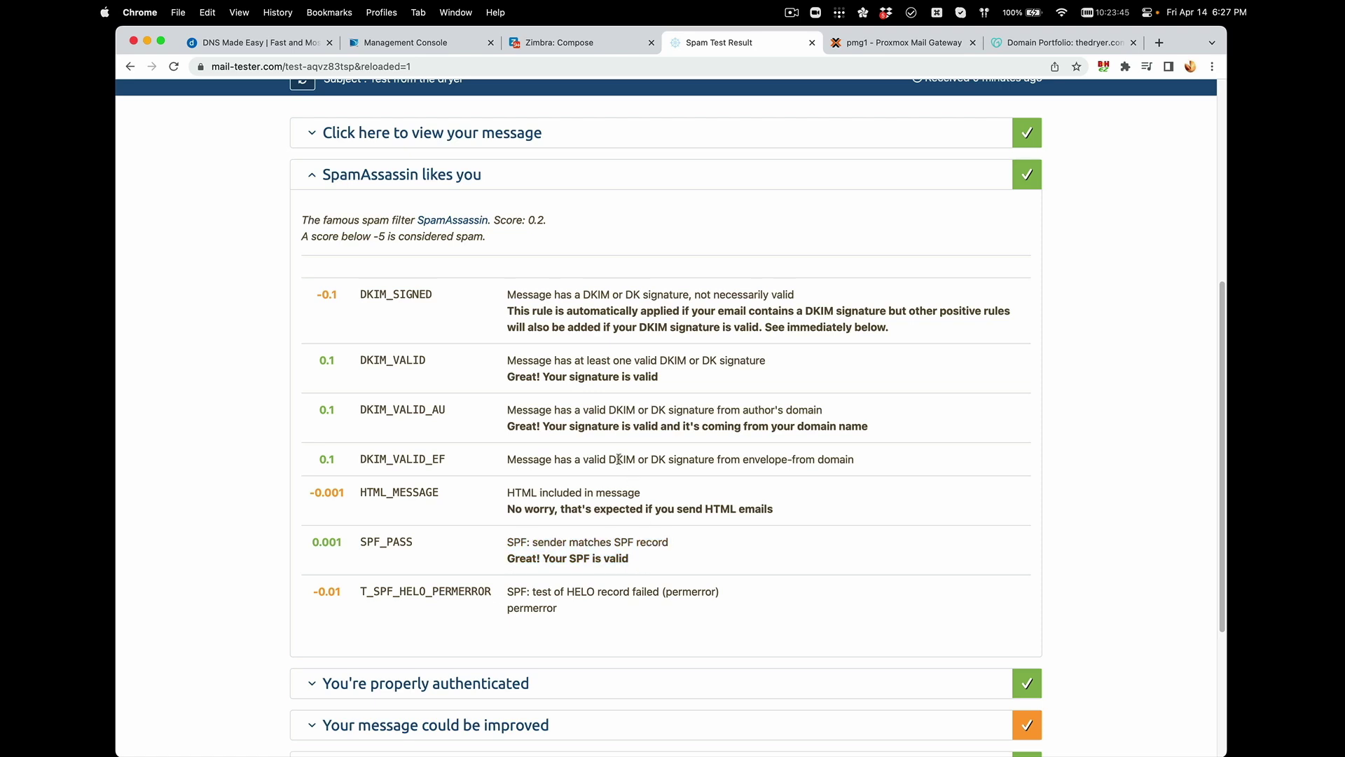
Confirm Proxmox DKIM signing uses selector pmg2023 and view the empty Mail Proxy Whitelist.
{"action": "left_click", "coordinate": [888, 37]}
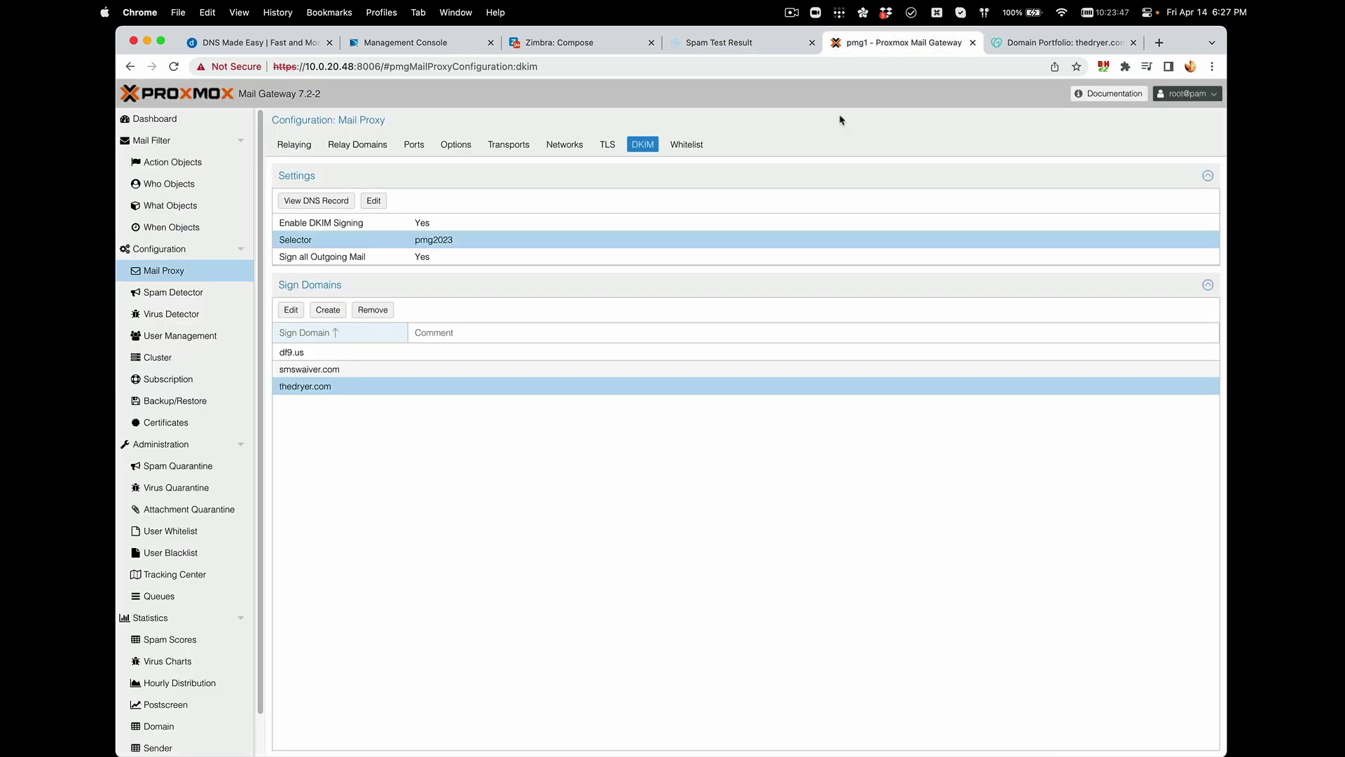
{"action": "left_click", "coordinate": [703, 147]}
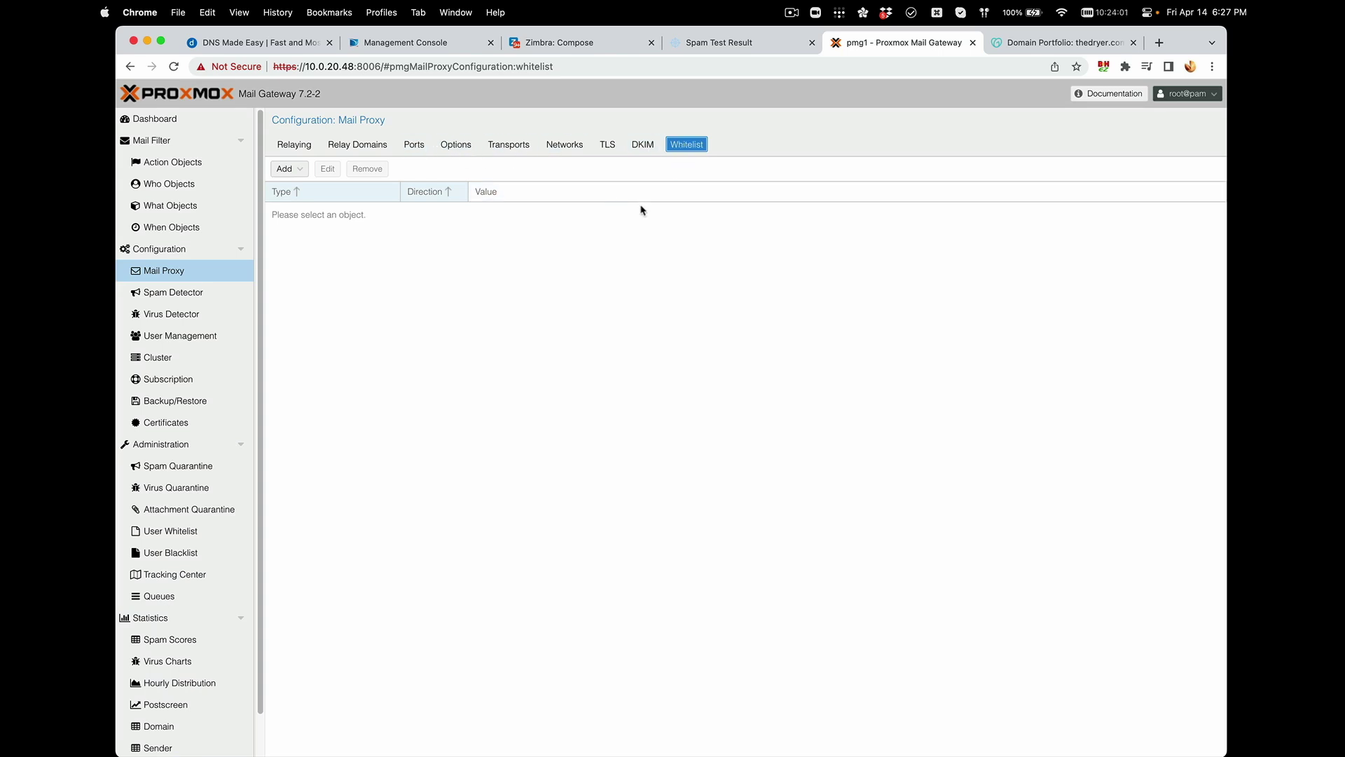
{"action": "left_click", "coordinate": [729, 42]}
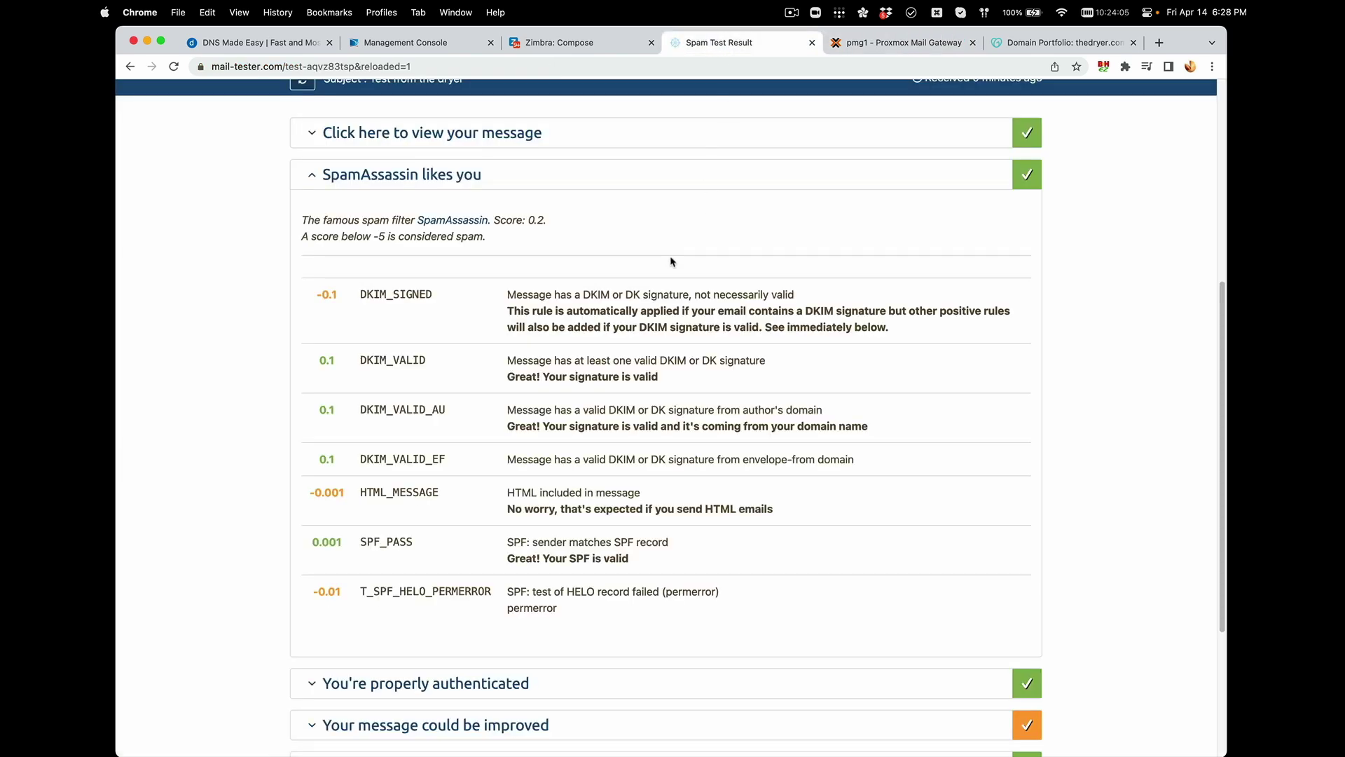
Toggle the SpamAssassin and message details, then expand the passing SPF, DKIM and DMARC checks.
{"action": "left_click", "coordinate": [364, 175]}
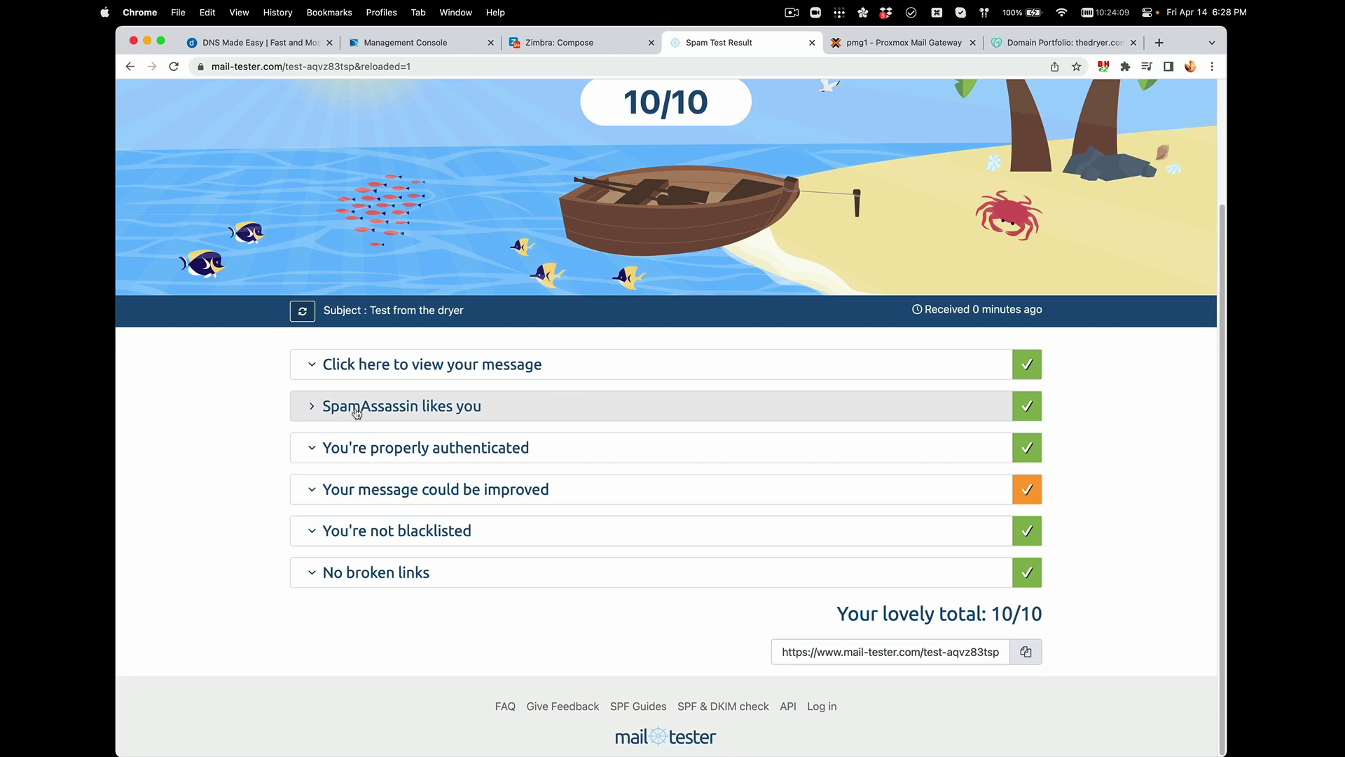
{"action": "left_click", "coordinate": [315, 408]}
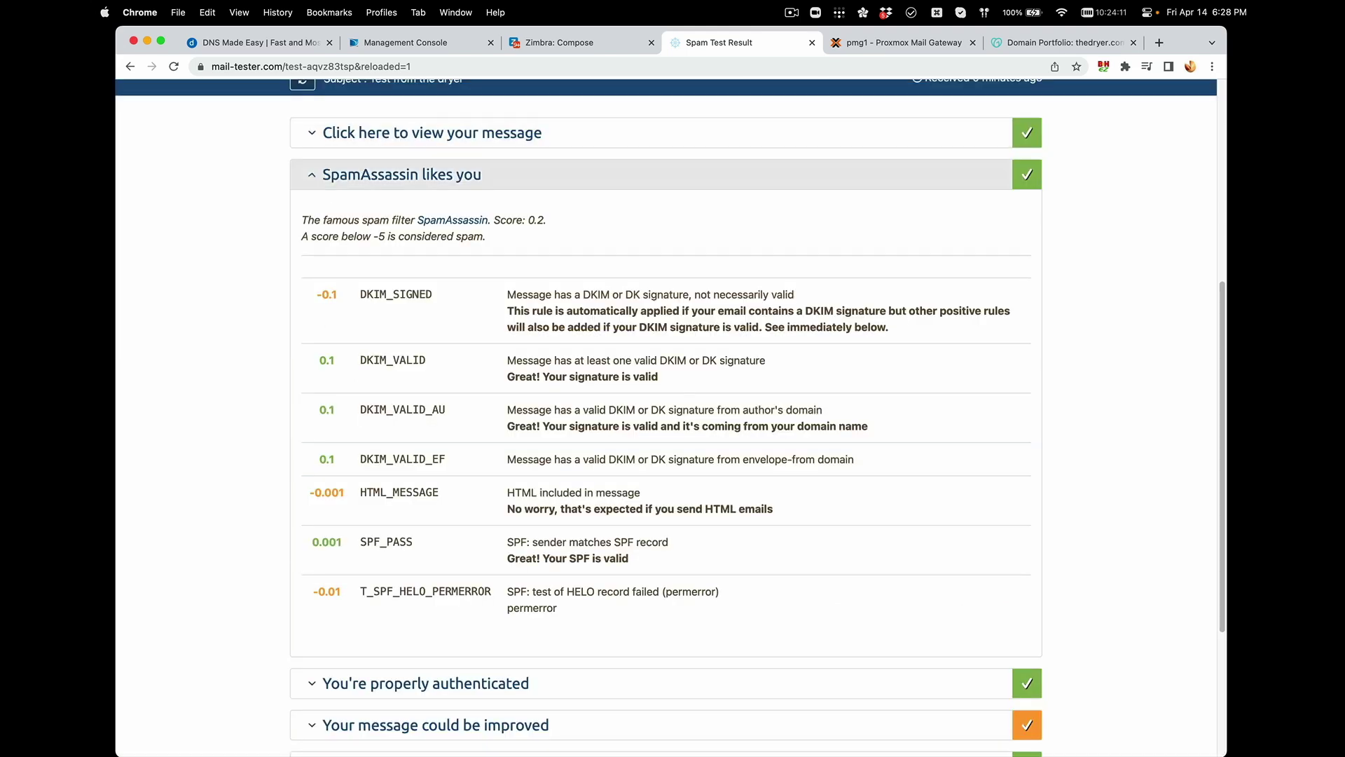
{"action": "left_click", "coordinate": [308, 183]}
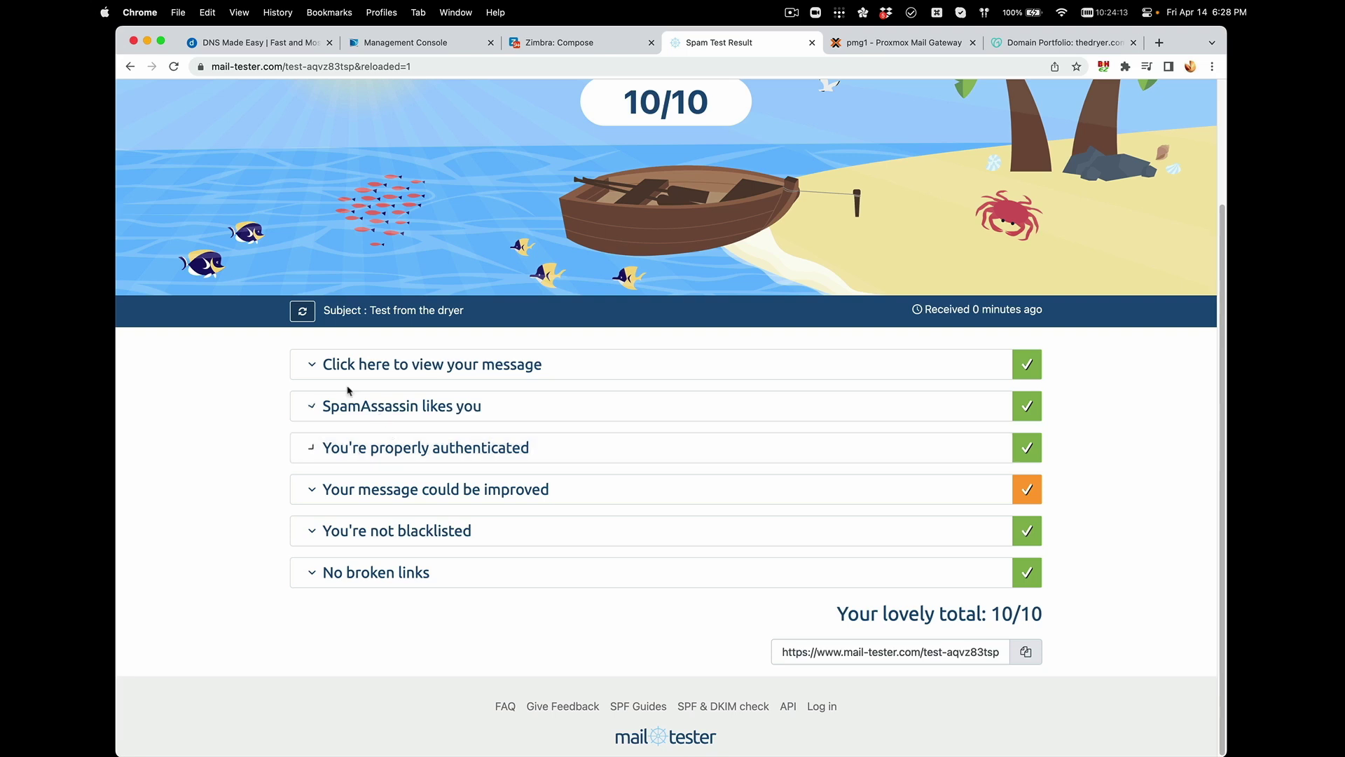
{"action": "left_click", "coordinate": [314, 372]}
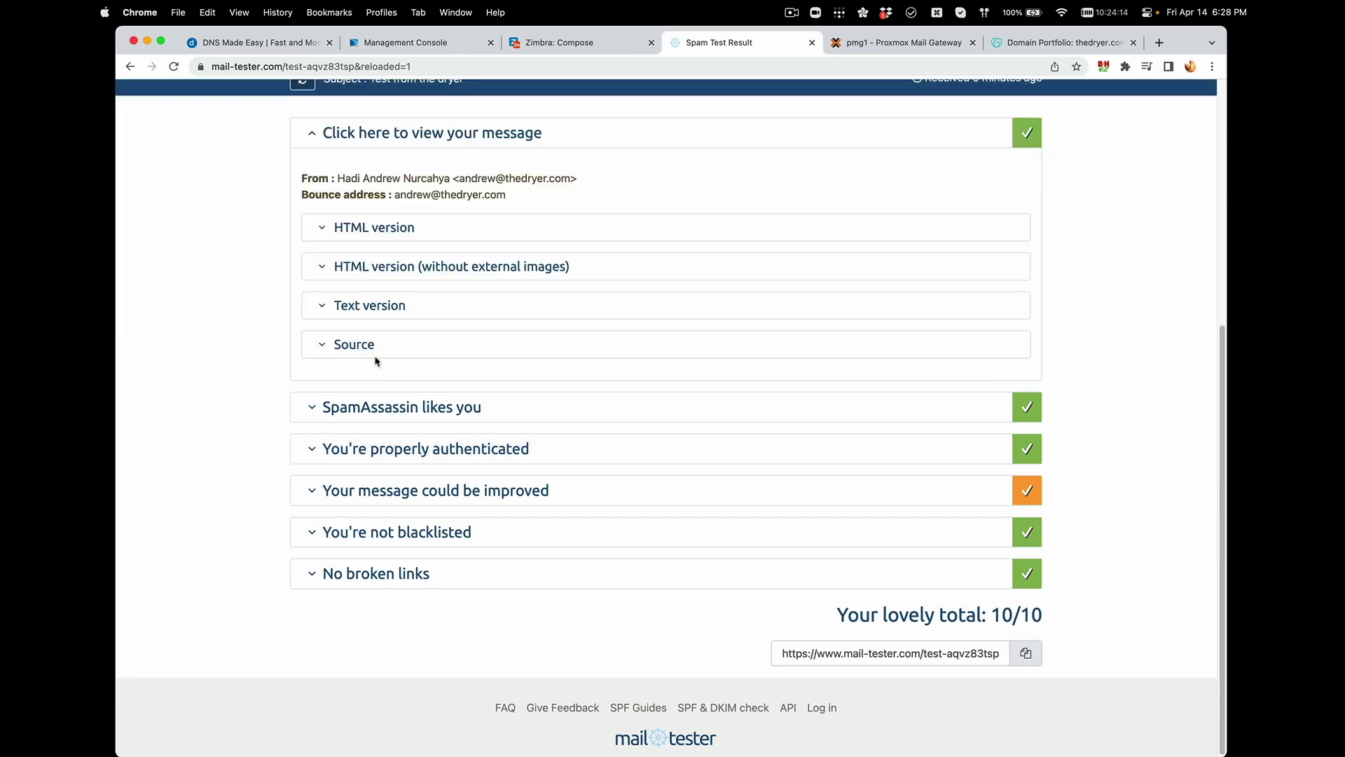
{"action": "left_click", "coordinate": [310, 135]}
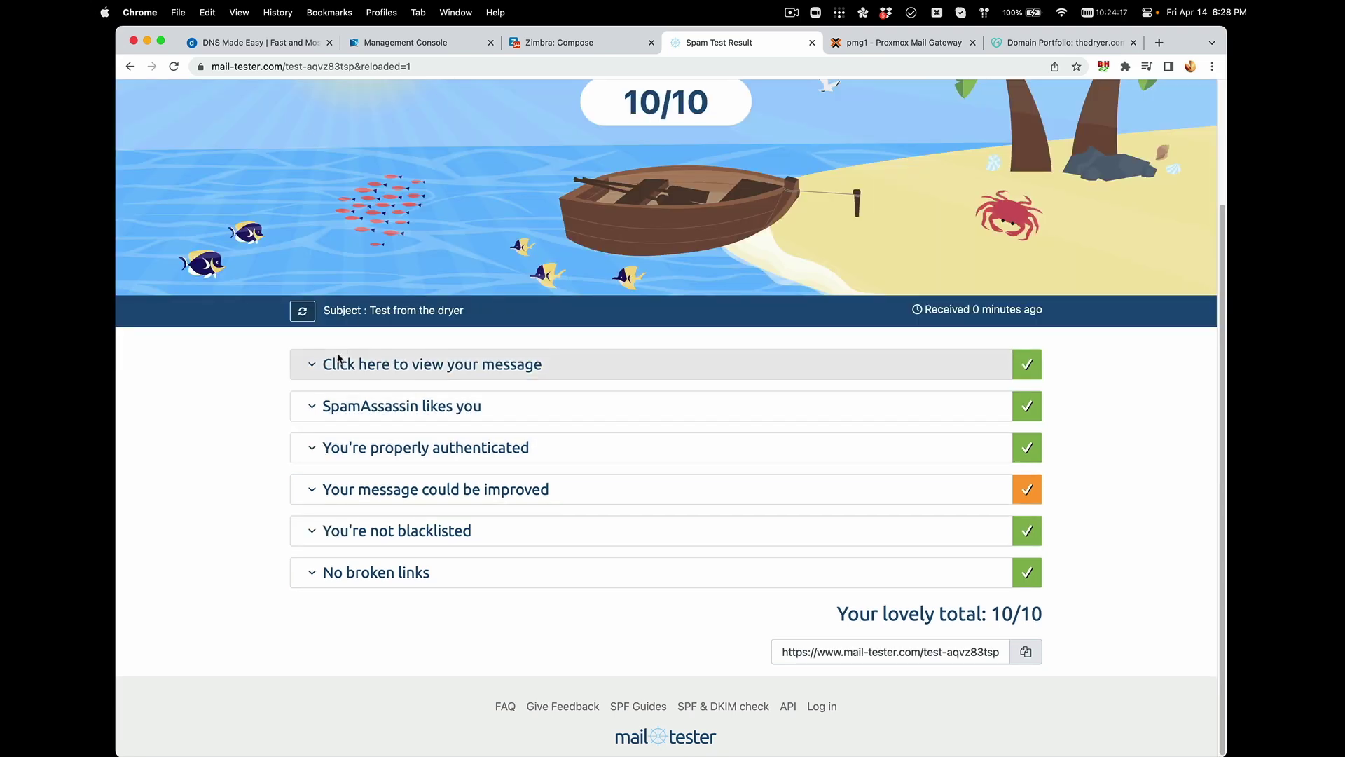
{"action": "left_click", "coordinate": [314, 451]}
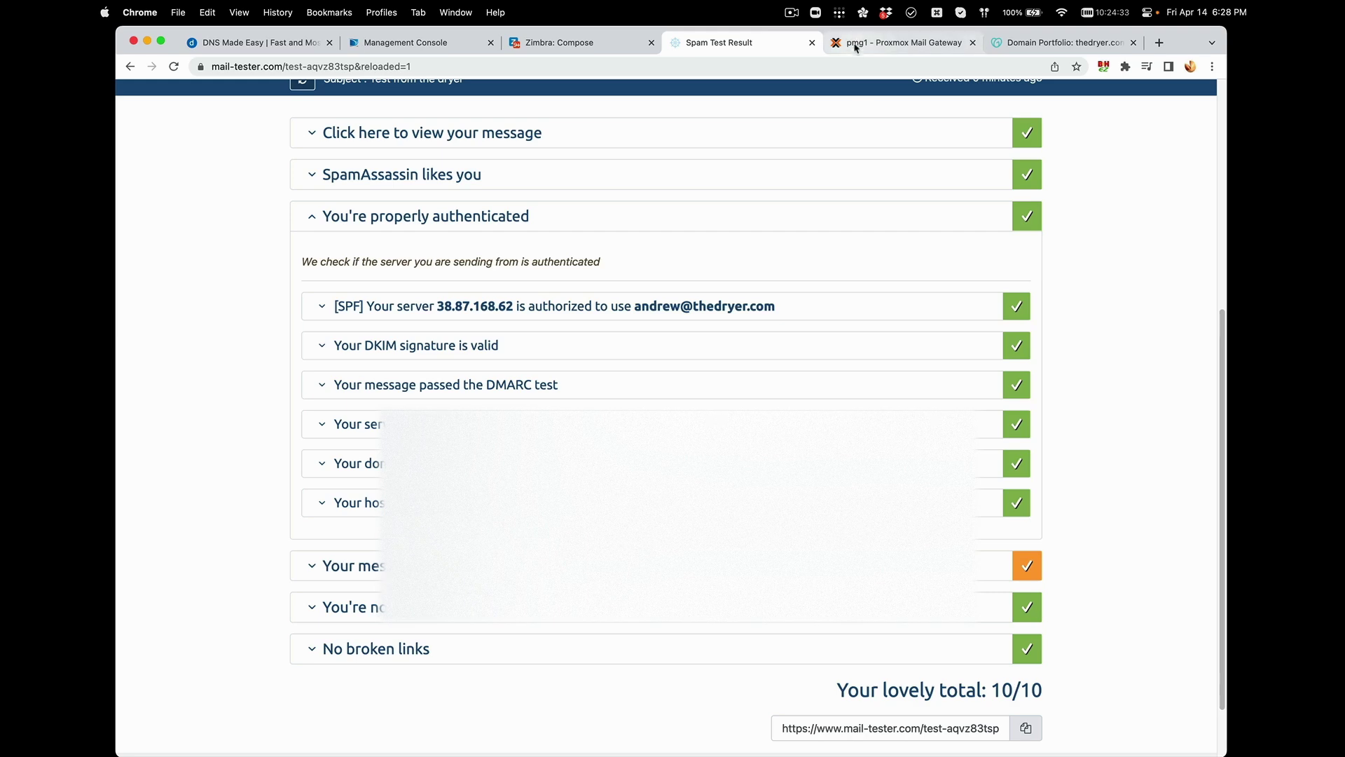
{"action": "left_click", "coordinate": [1058, 42]}
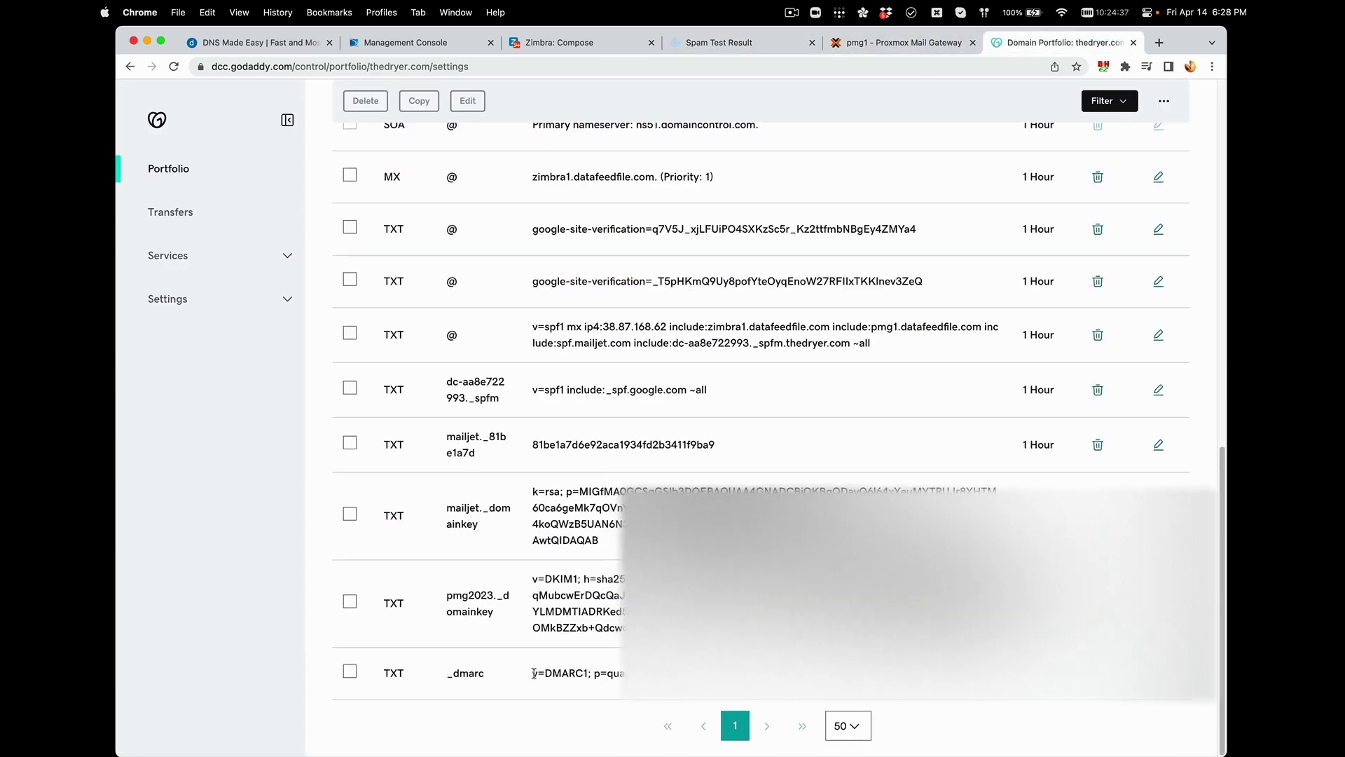
Highlight the _dmarc TXT record's v=DMARC1 tag and p= policy value, then return to mail-tester.
{"action": "left_click_drag", "start_coordinate": [534, 674], "coordinate": [700, 674]}
{"action": "left_click_drag", "start_coordinate": [416, 695], "coordinate": [482, 674]}
{"action": "left_click_drag", "start_coordinate": [532, 674], "coordinate": [631, 673]}
{"action": "left_click", "coordinate": [595, 671]}
{"action": "left_click_drag", "start_coordinate": [608, 673], "coordinate": [630, 673]}
{"action": "double_click", "coordinate": [614, 673]}
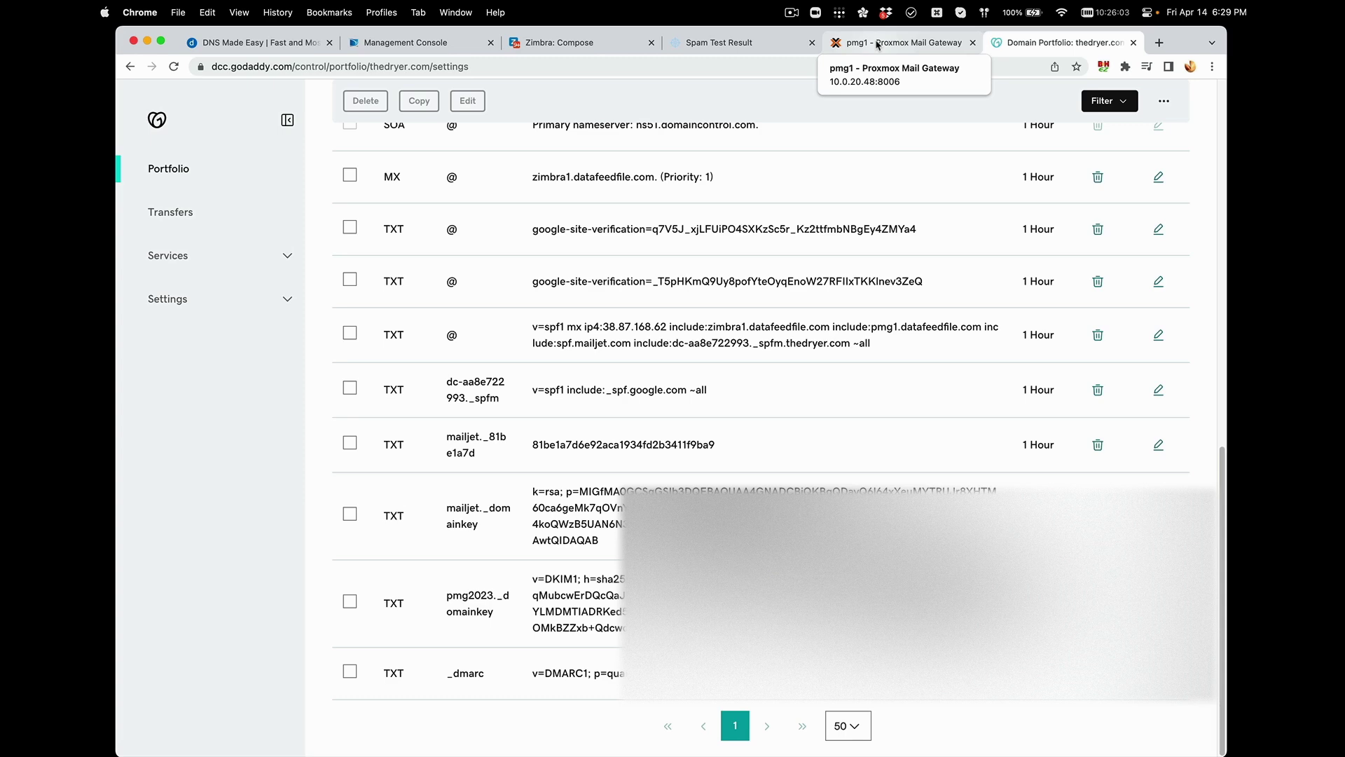
{"action": "left_click", "coordinate": [735, 43]}
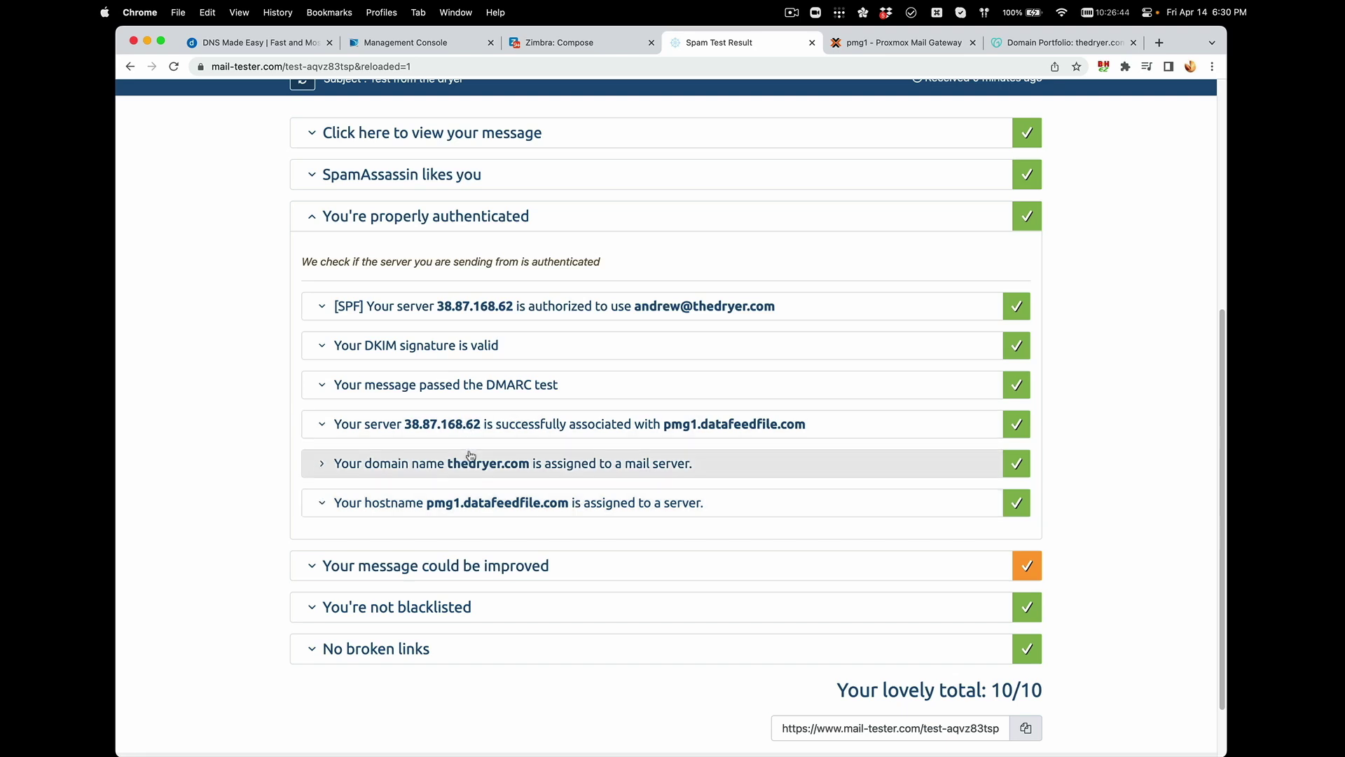
{"action": "scroll", "coordinate": [471, 455], "scroll_direction": "down", "scroll_amount": 1}
Expand and collapse the message formatting suggestions and blacklist check results.
{"action": "left_click", "coordinate": [335, 543]}
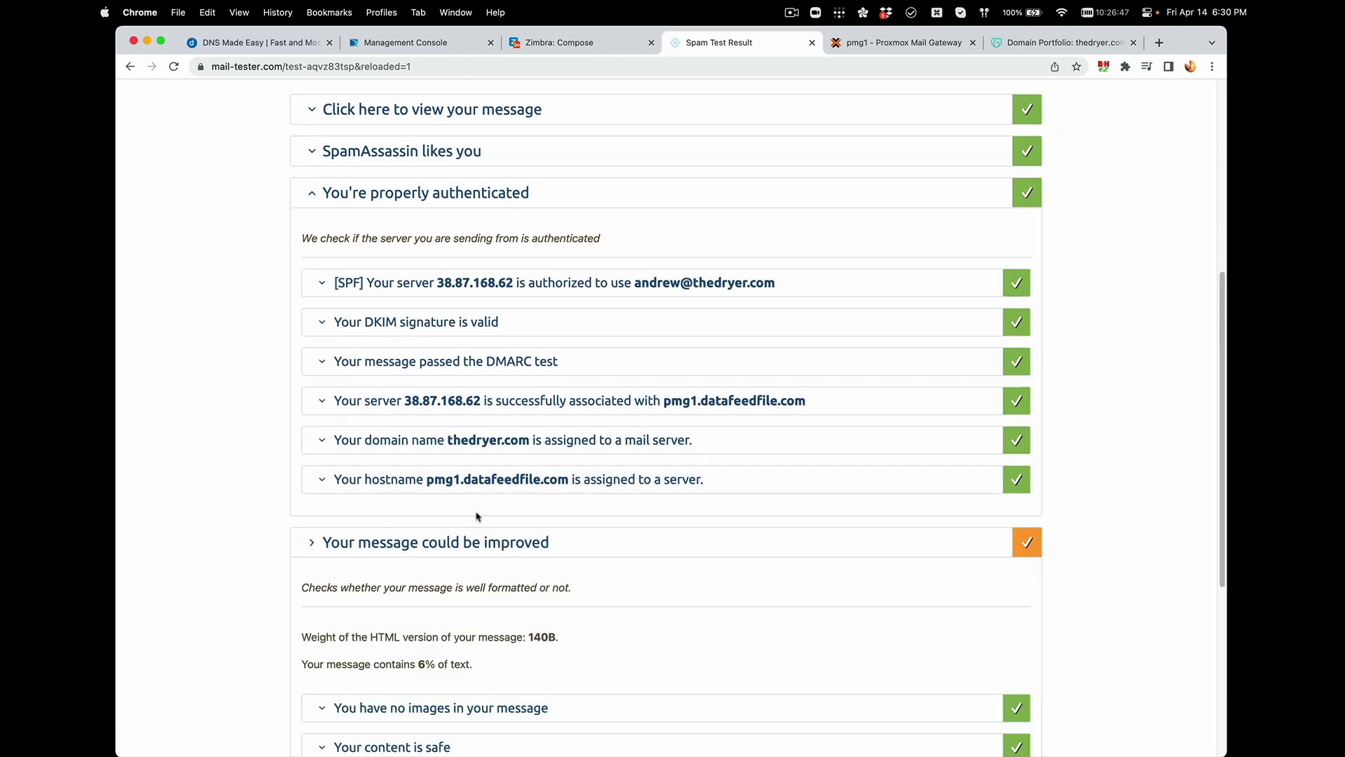
{"action": "scroll", "coordinate": [476, 517], "scroll_direction": "down", "scroll_amount": 5}
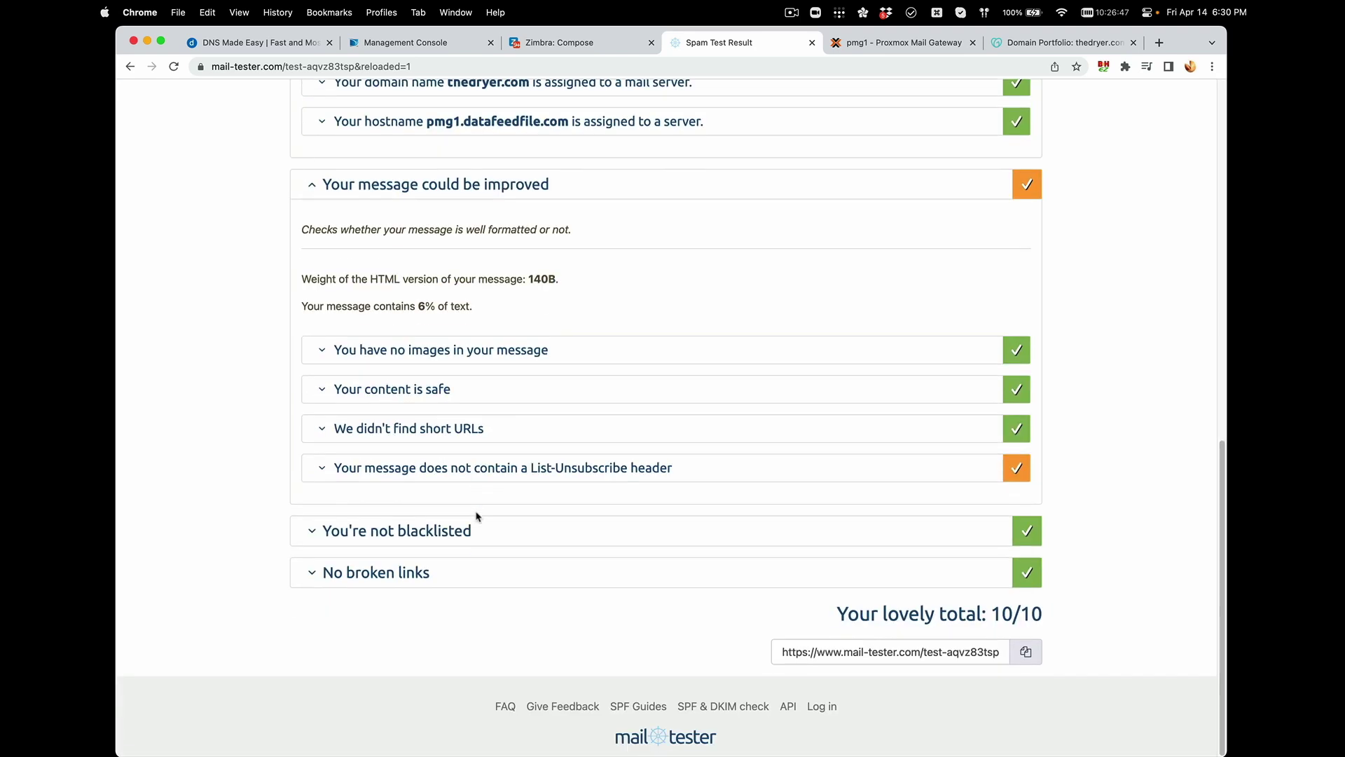
{"action": "left_click", "coordinate": [310, 541]}
{"action": "scroll", "coordinate": [371, 543], "scroll_direction": "down", "scroll_amount": 3}
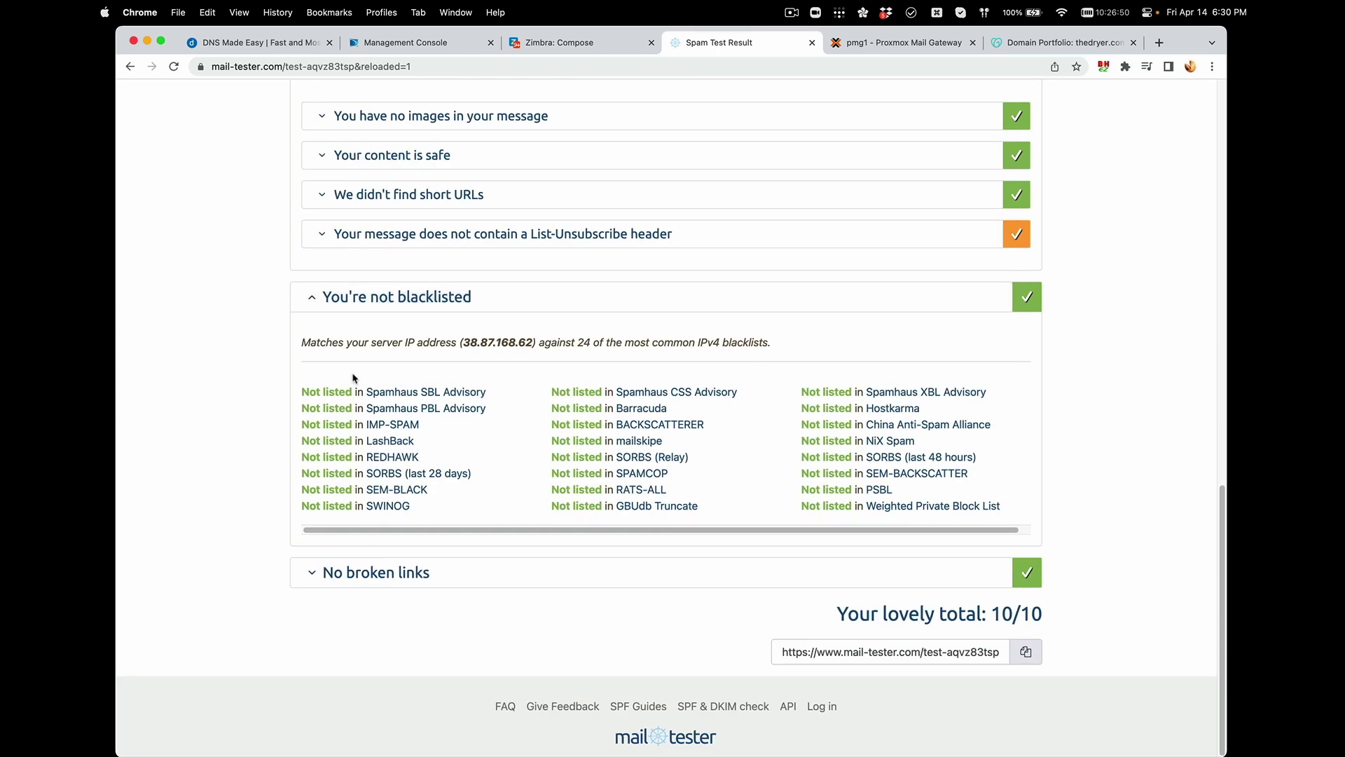
{"action": "scroll", "coordinate": [352, 343], "scroll_direction": "up", "scroll_amount": 2}
{"action": "left_click", "coordinate": [309, 425]}
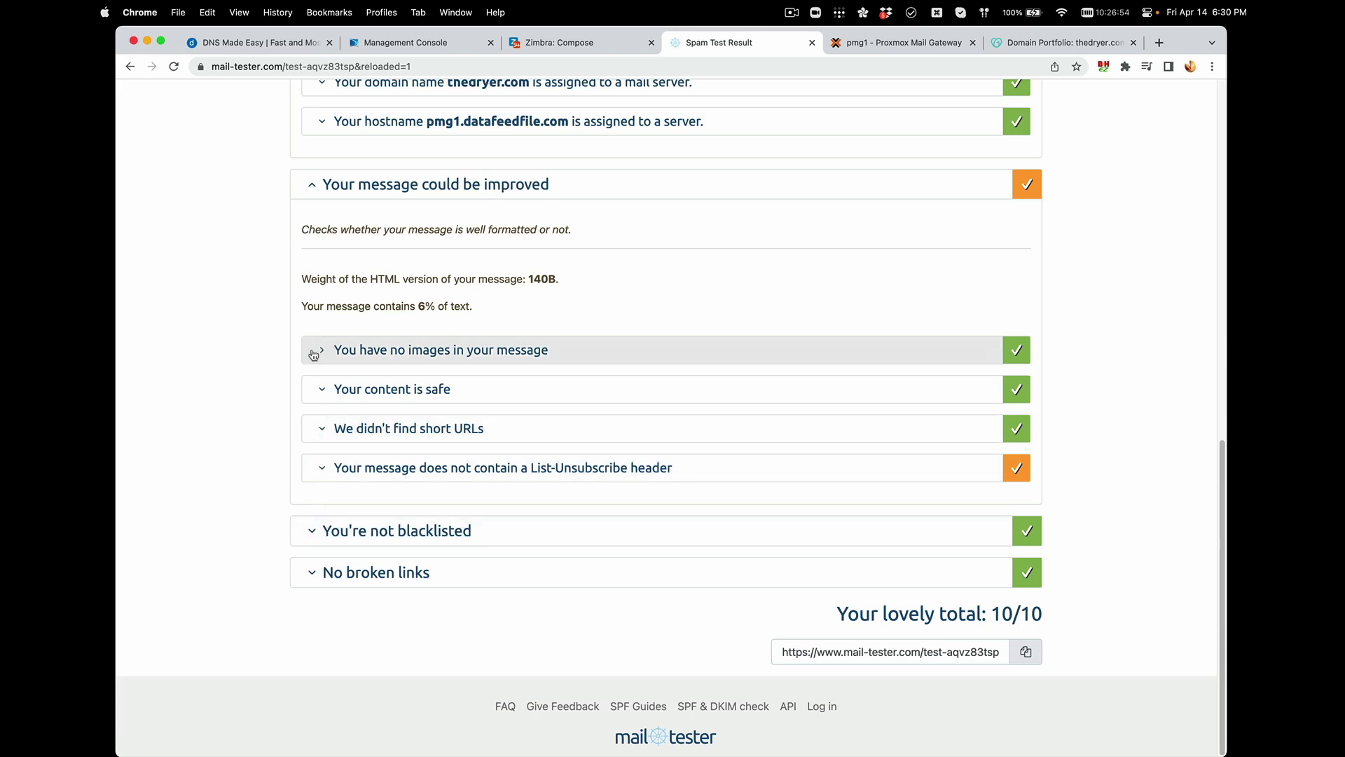
{"action": "scroll", "coordinate": [320, 378], "scroll_direction": "up", "scroll_amount": 4}
{"action": "left_click", "coordinate": [340, 427]}
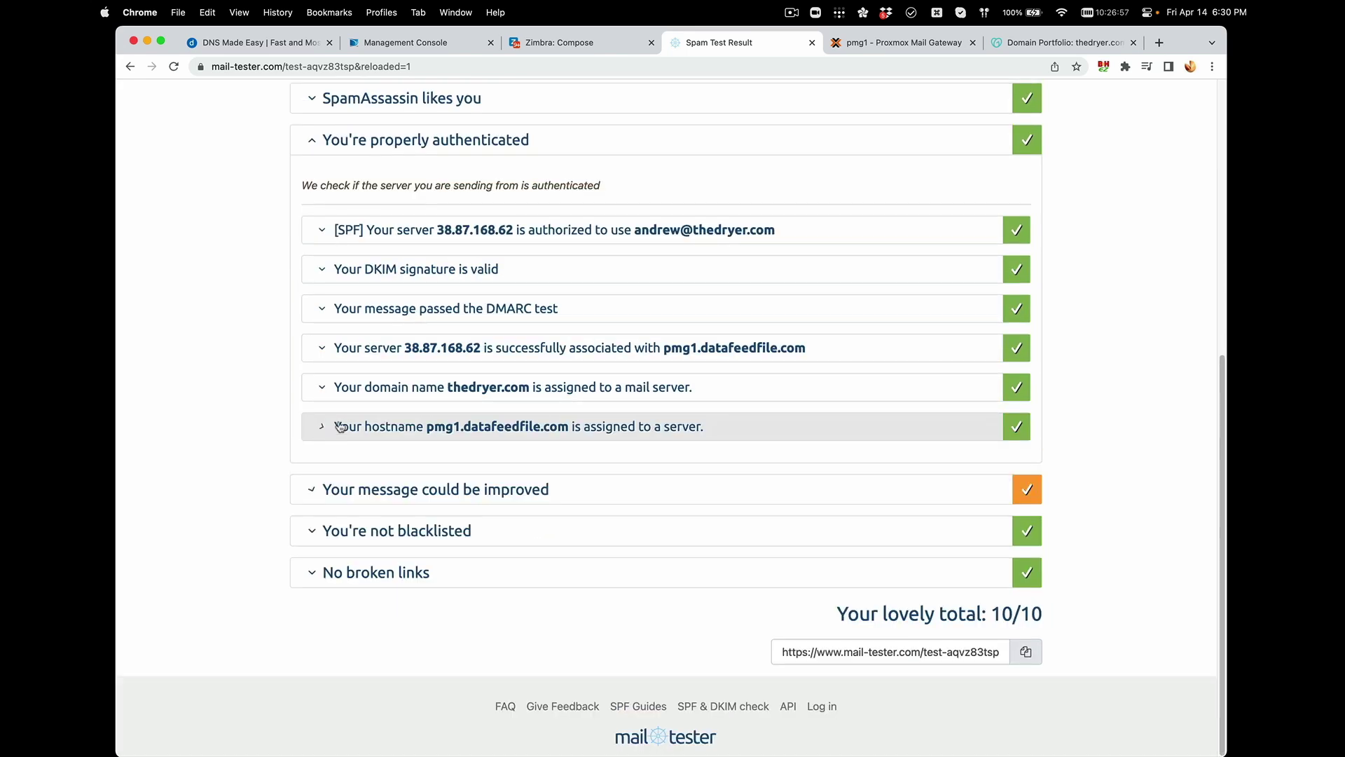
Review the authentication and SpamAssassin details up to the 'Wow! Perfect' banner, then return to Proxmox.
{"action": "scroll", "coordinate": [317, 255], "scroll_direction": "up", "scroll_amount": 2}
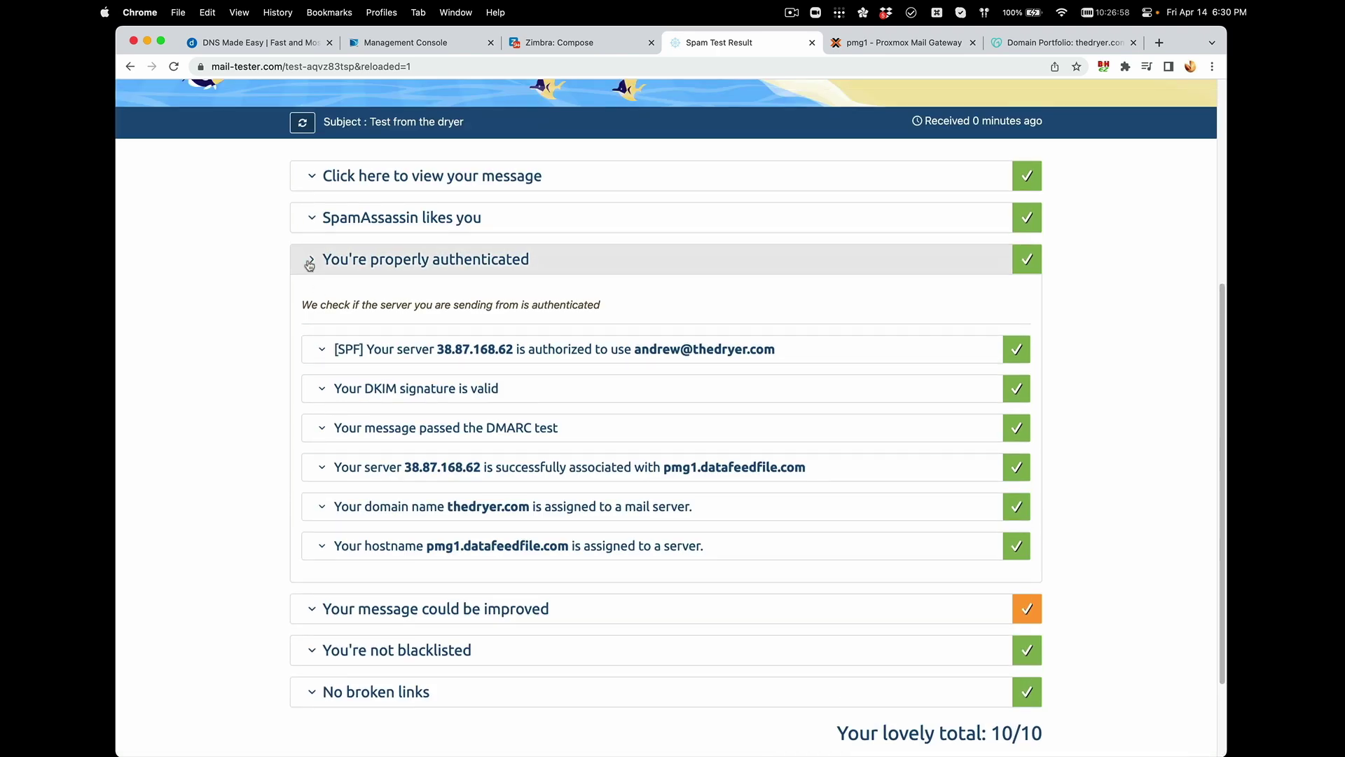
{"action": "left_click", "coordinate": [309, 264]}
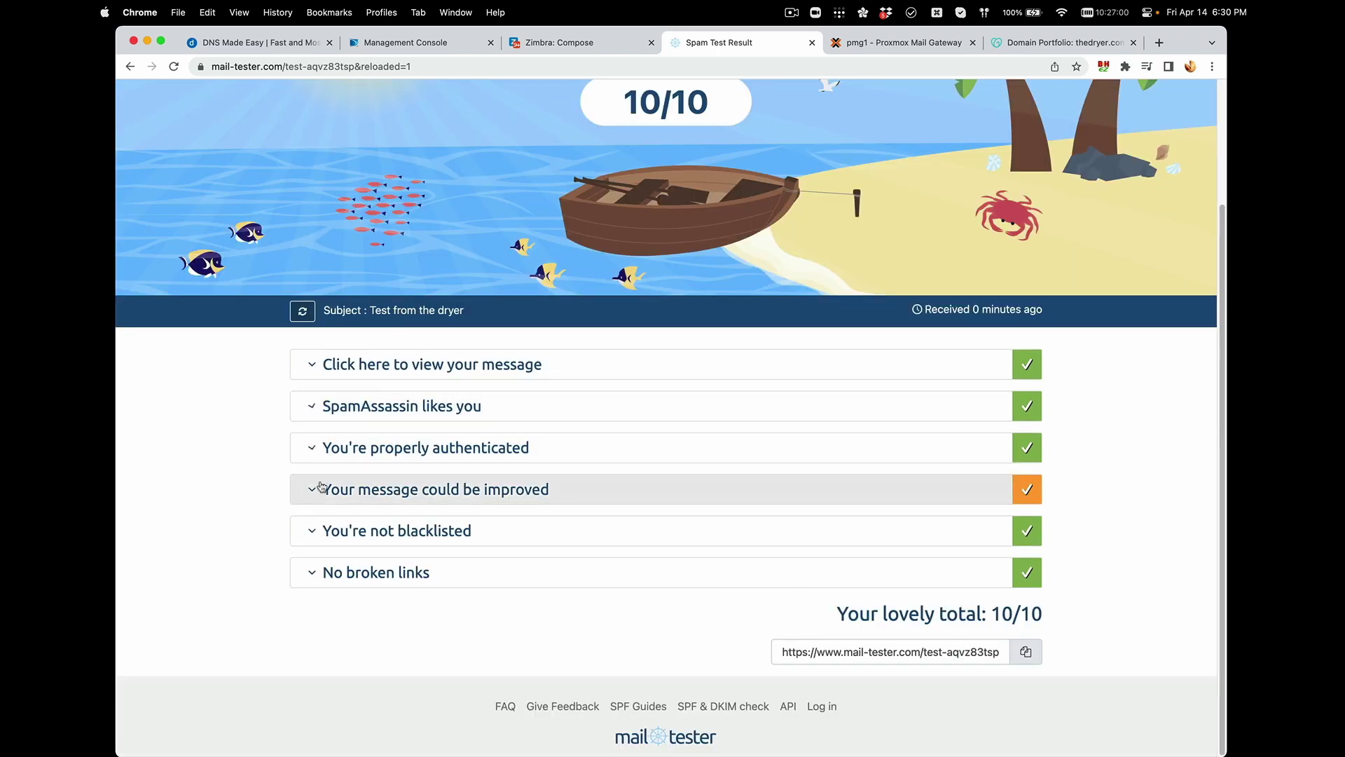
{"action": "left_click", "coordinate": [306, 445]}
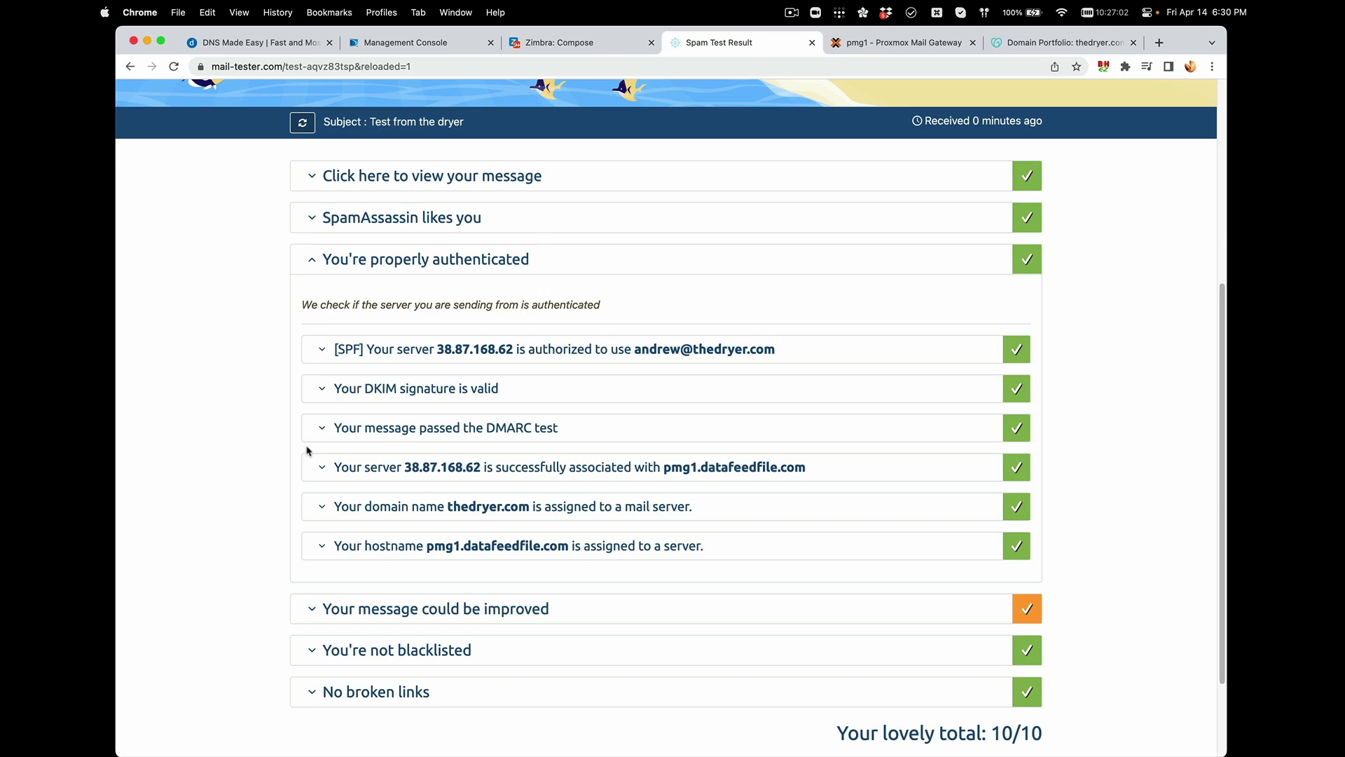
{"action": "left_click", "coordinate": [314, 219]}
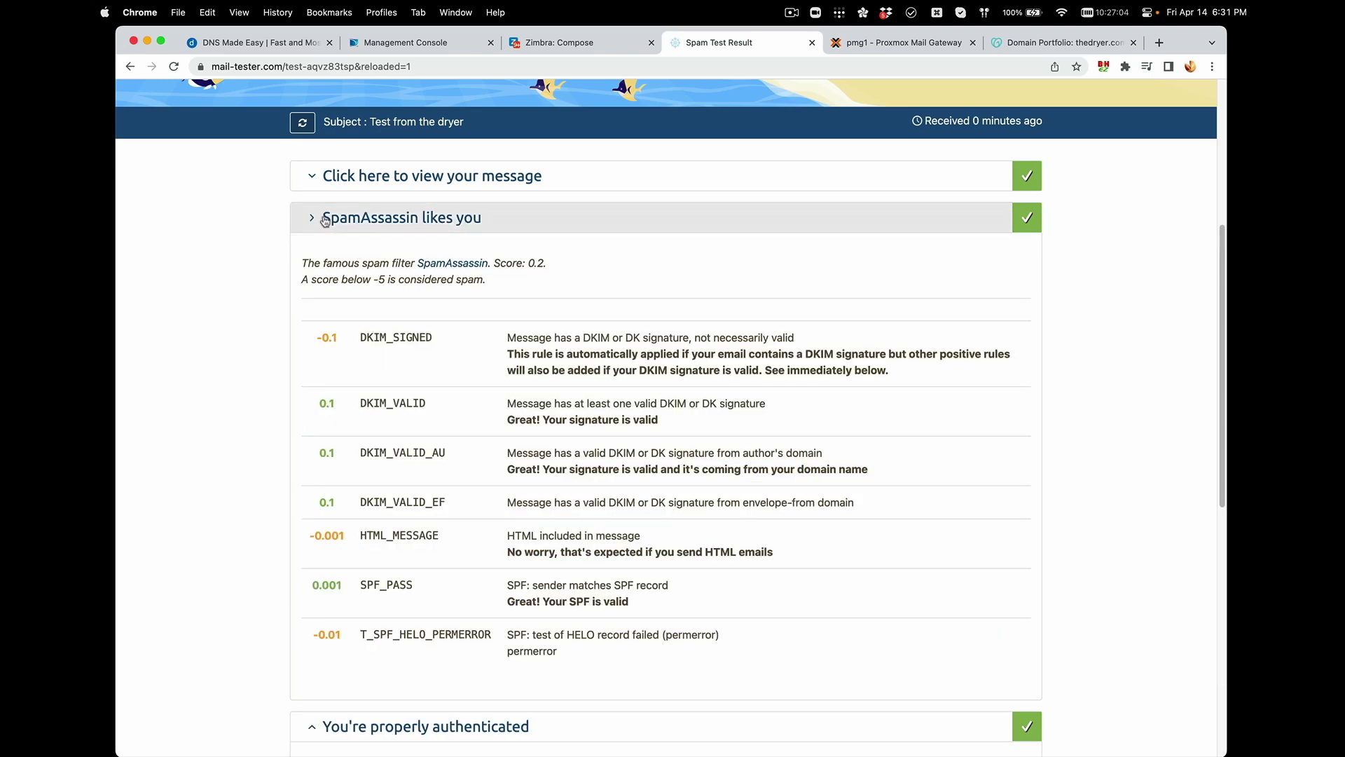
{"action": "scroll", "coordinate": [392, 434], "scroll_direction": "down", "scroll_amount": 5}
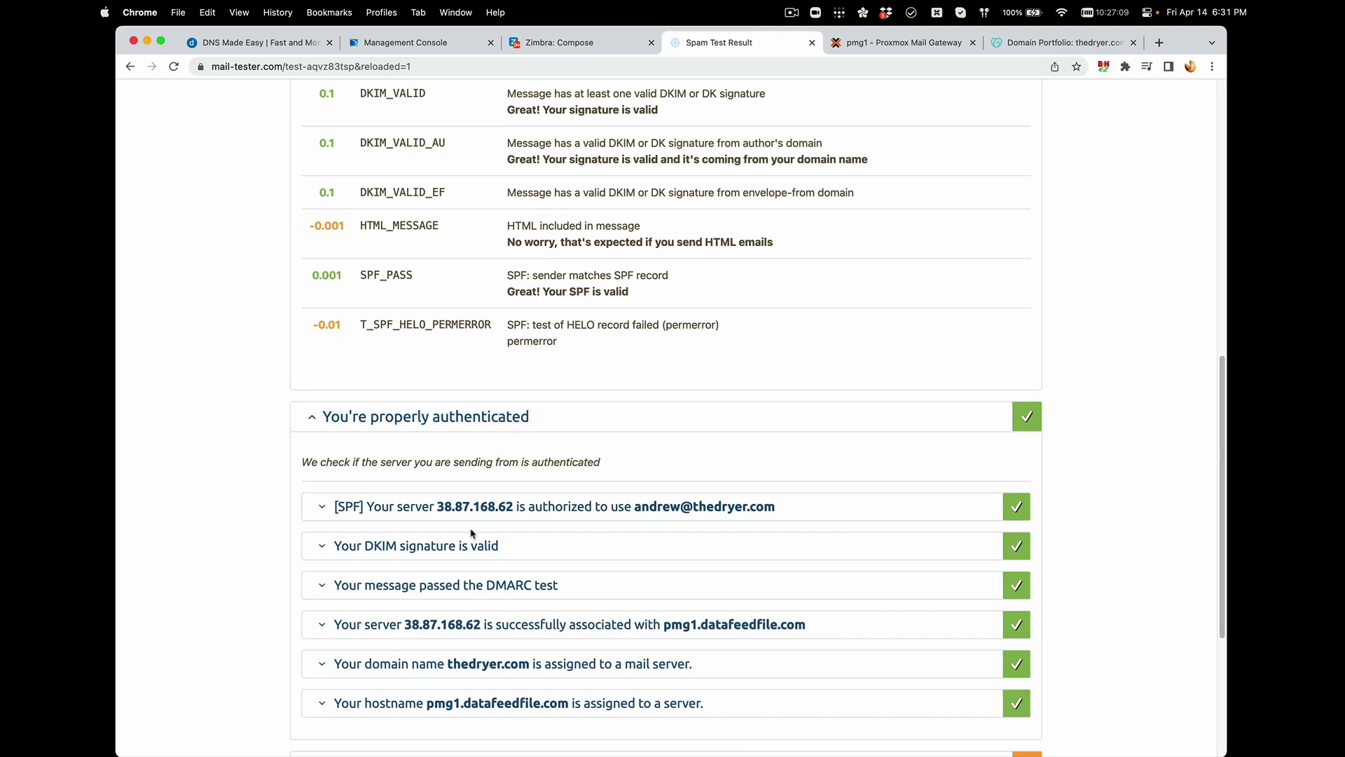
{"action": "scroll", "coordinate": [470, 534], "scroll_direction": "up", "scroll_amount": 5}
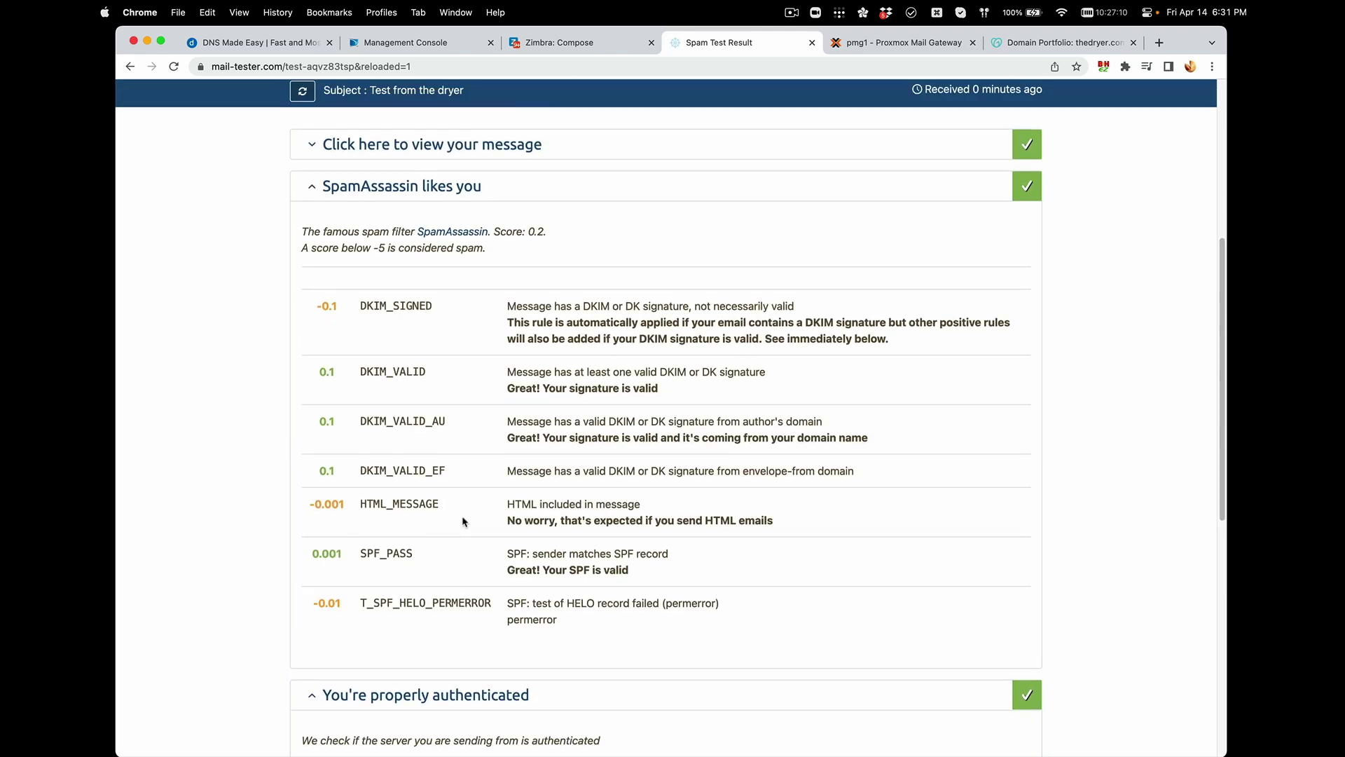
{"action": "scroll", "coordinate": [487, 575], "scroll_direction": "up", "scroll_amount": 4}
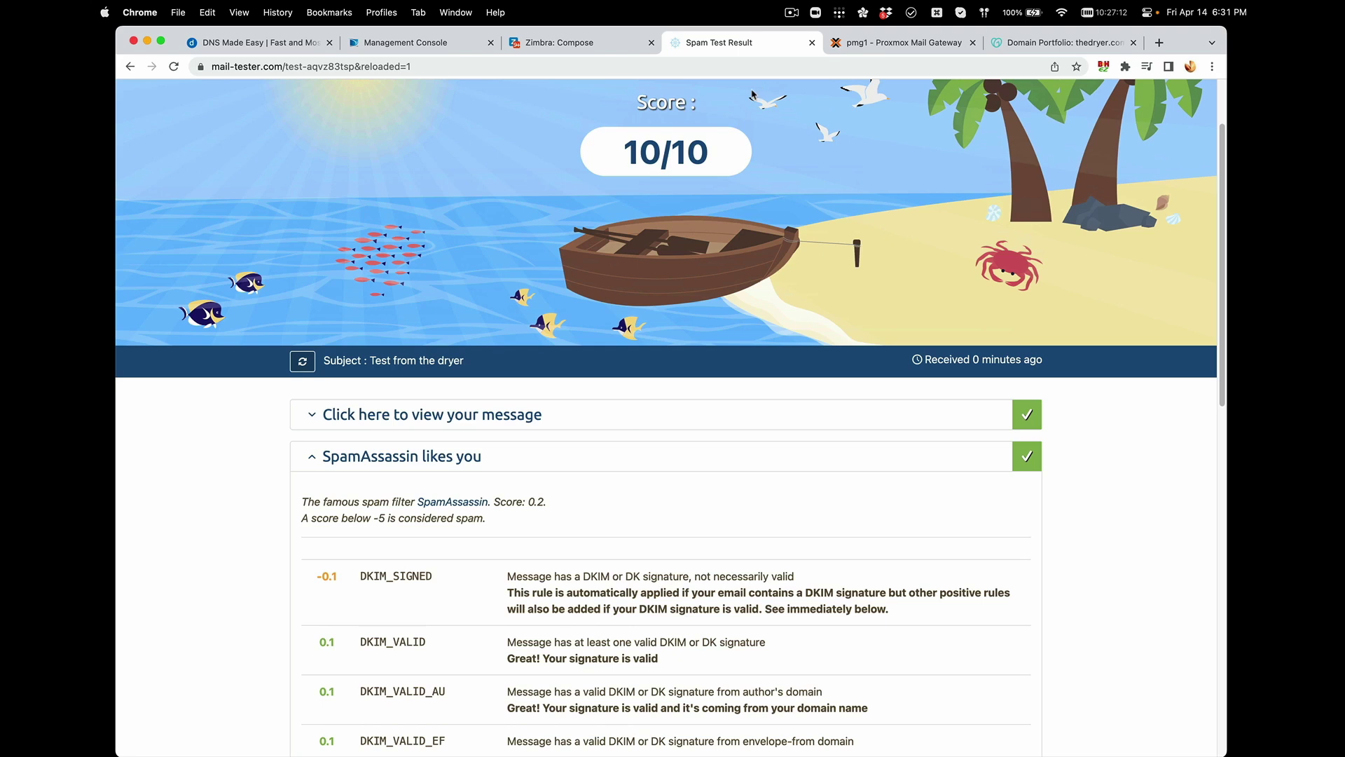
{"action": "scroll", "coordinate": [700, 141], "scroll_direction": "up", "scroll_amount": 2}
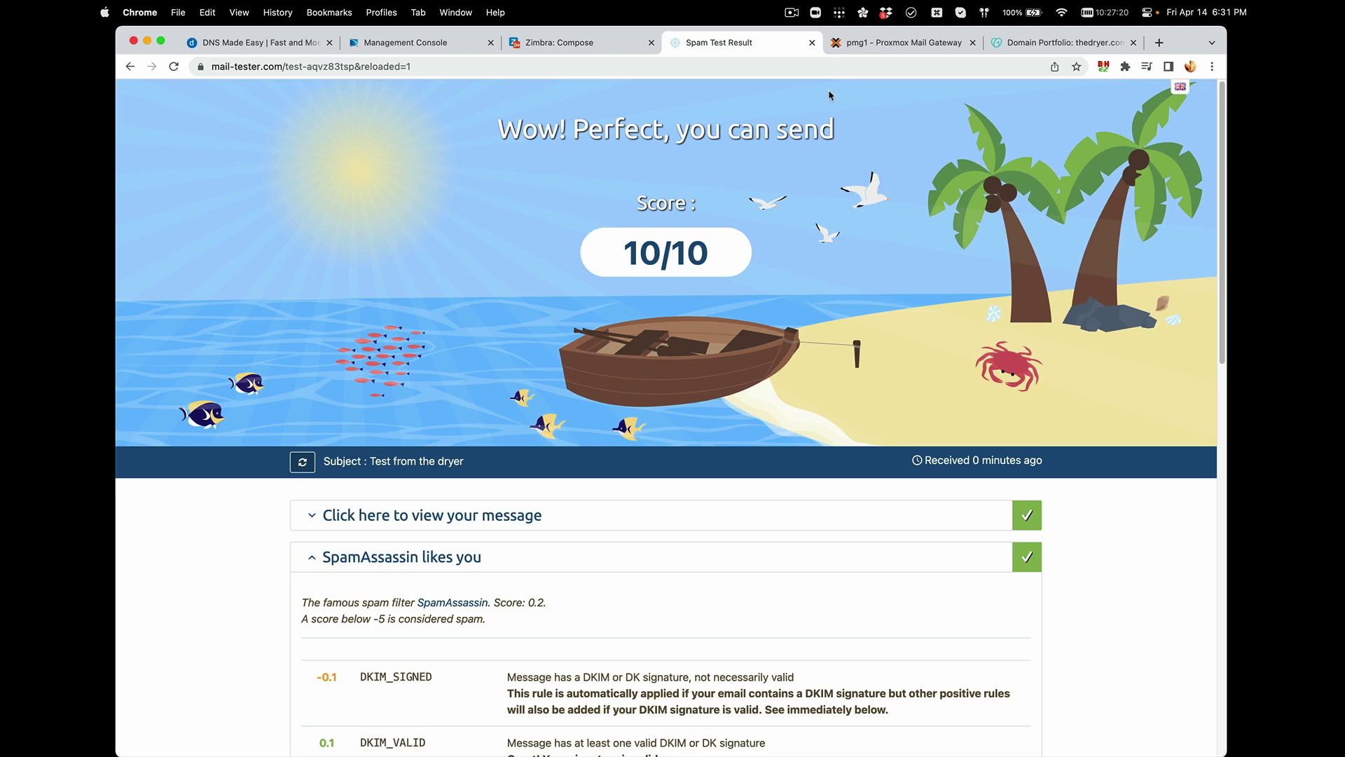
{"action": "left_click", "coordinate": [893, 44]}
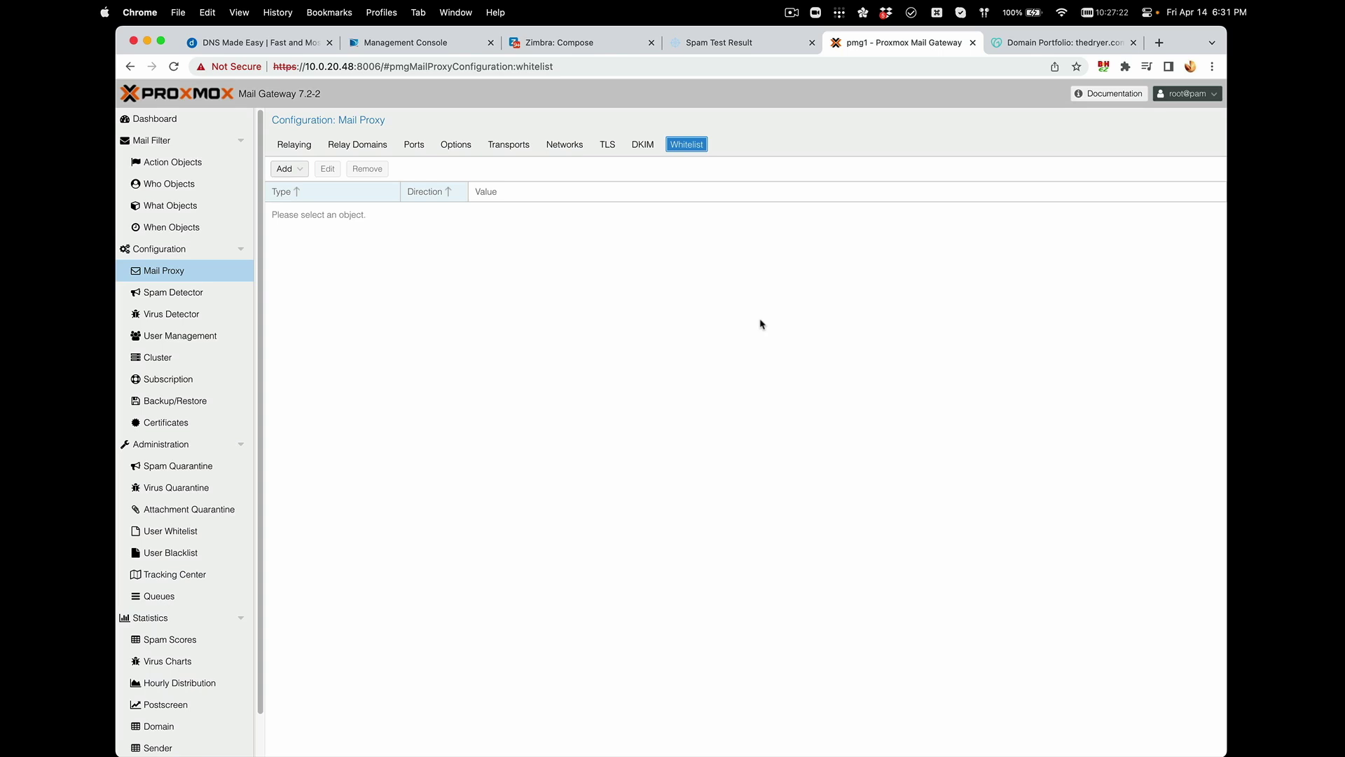